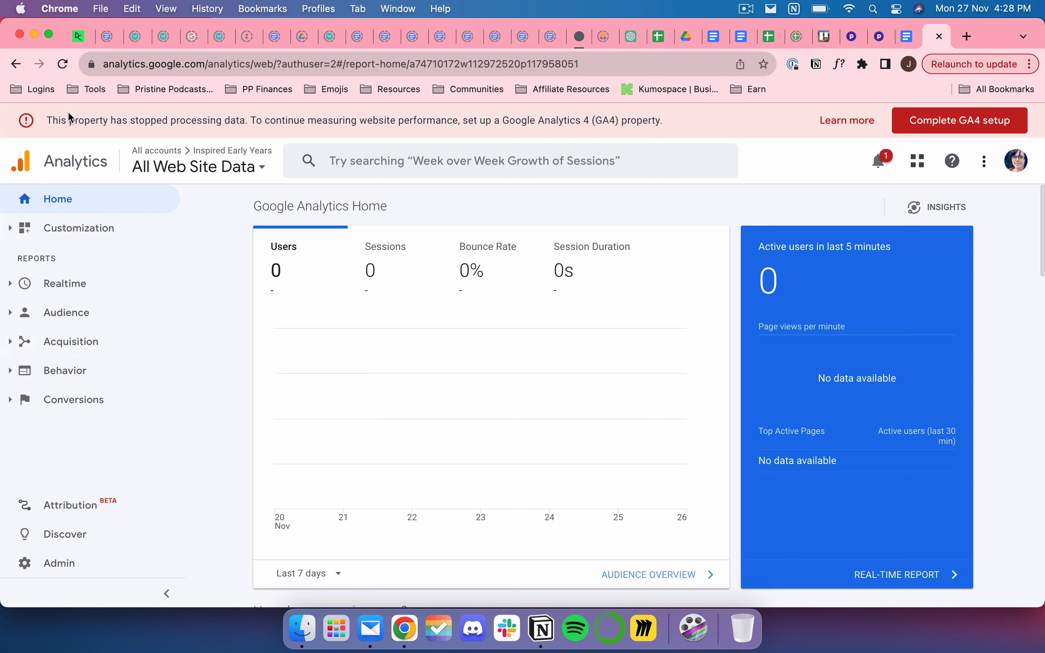
- Read the notice about the property no longer processing data and start completing the GA4 setup
triple_click(85, 123)
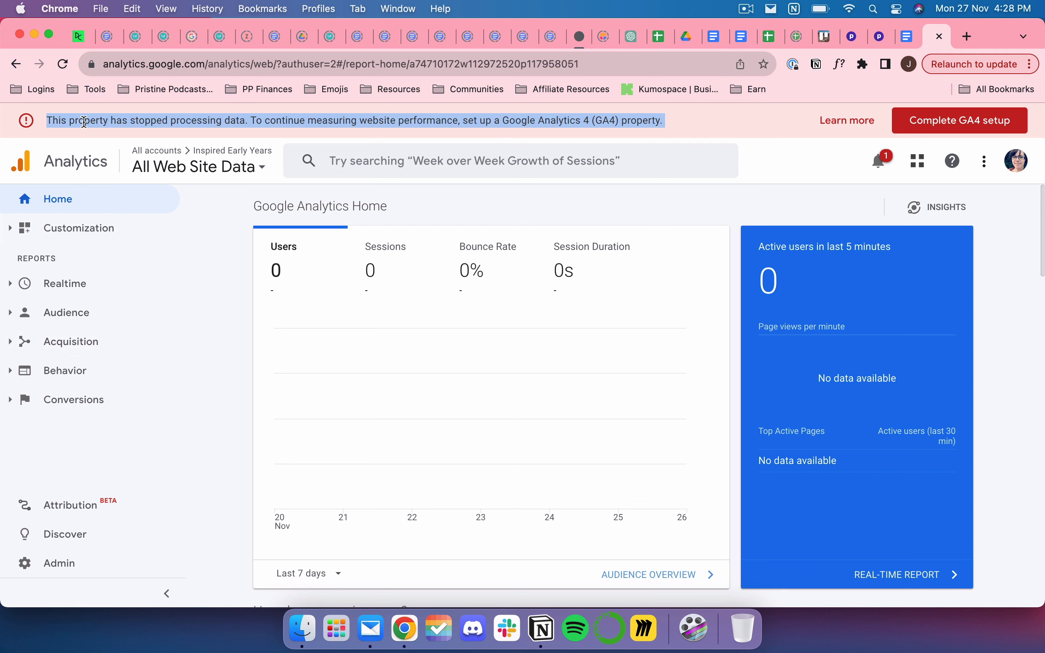
left_click(116, 123)
left_click_drag(168, 123, 236, 122)
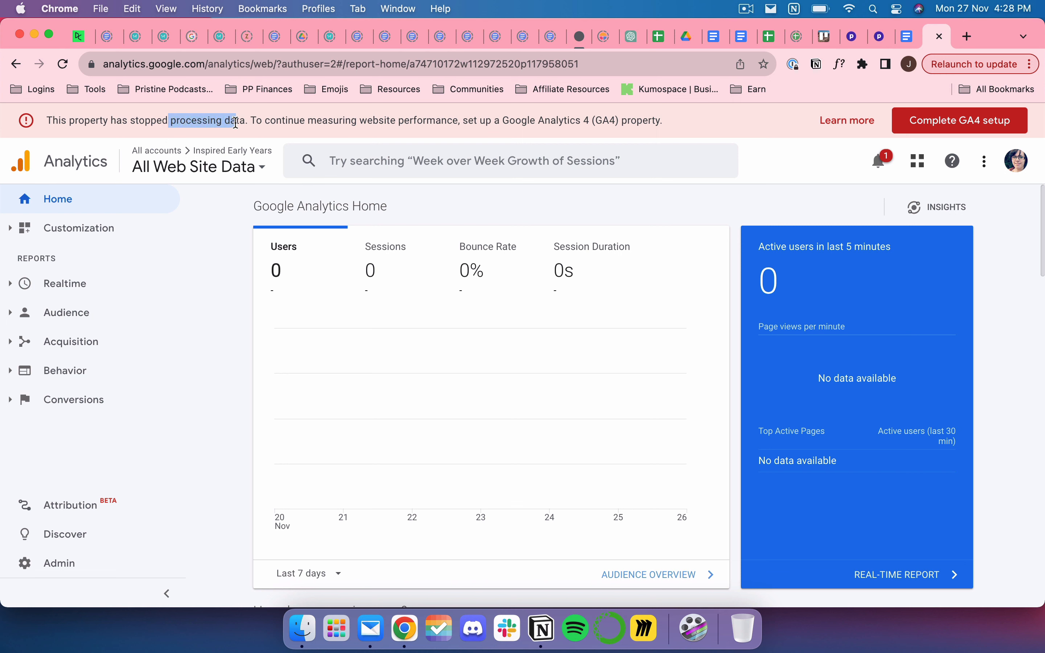
left_click(260, 121)
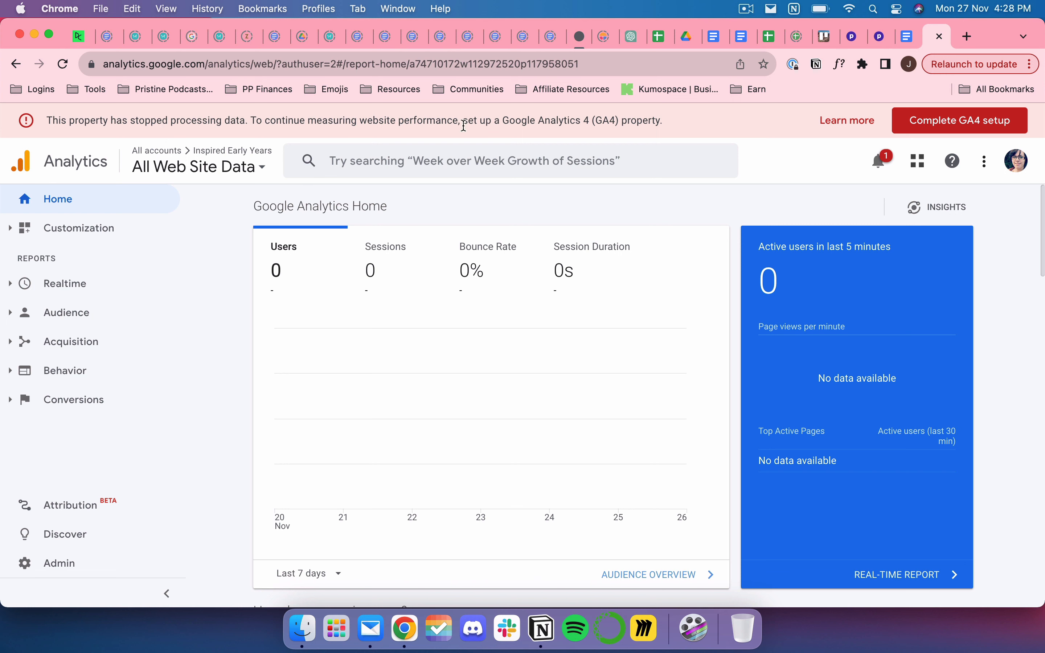
left_click_drag(468, 126, 661, 123)
left_click(661, 123)
left_click(959, 124)
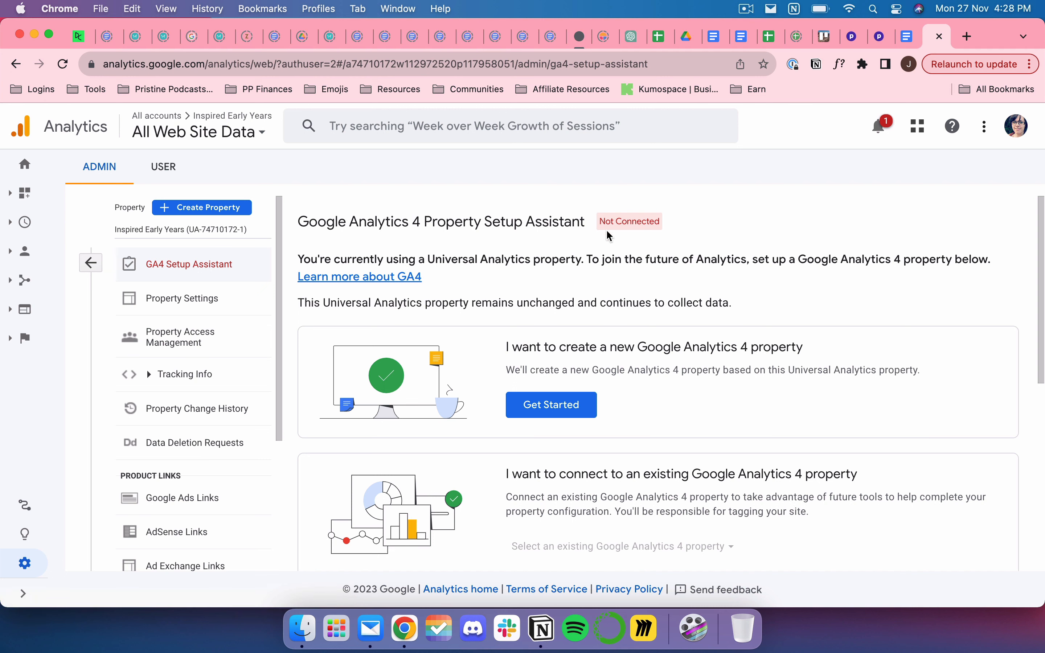
- Review the setup assistant's options for creating, connecting or automatically configuring a Google Analytics 4 property
scroll(516, 259, "down", 2)
scroll(516, 259, "down", 1)
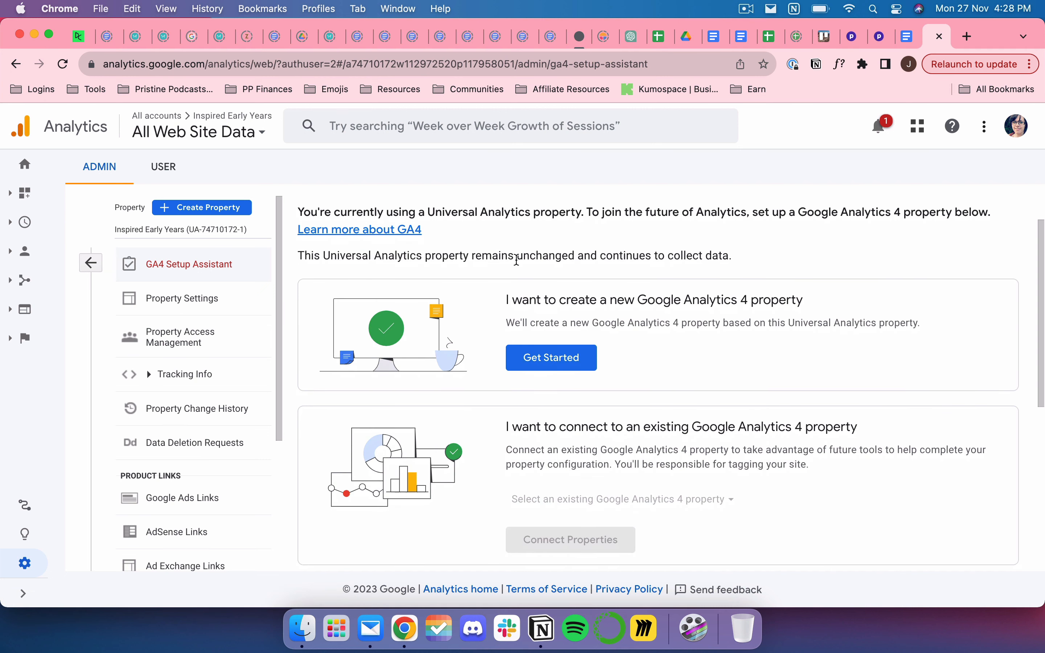
scroll(516, 259, "down", 1)
scroll(515, 262, "up", 3)
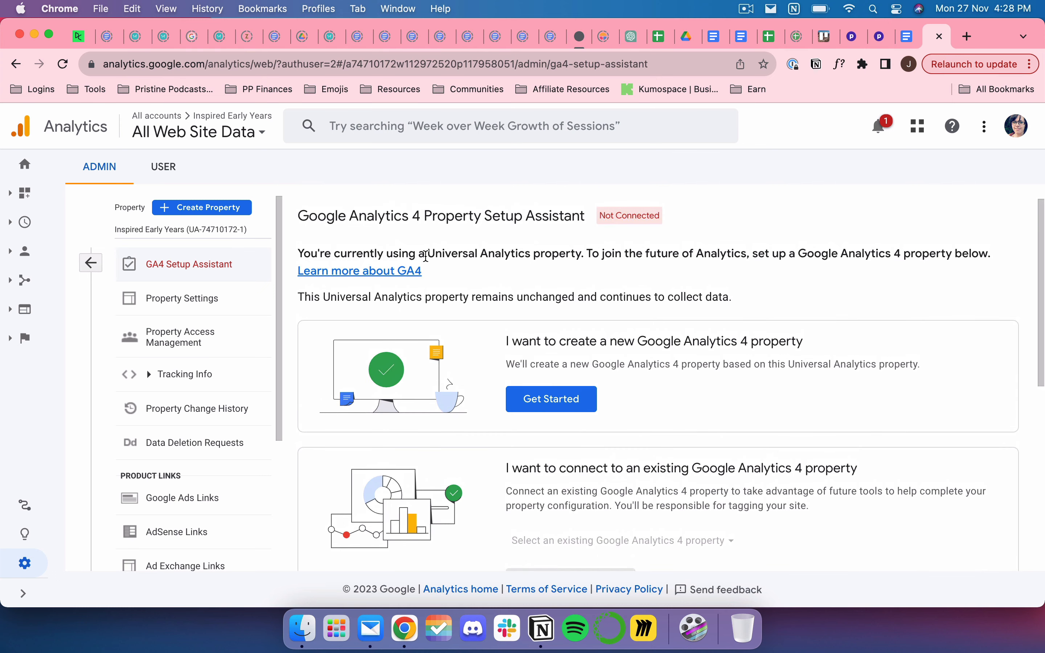
left_click_drag(426, 254, 547, 255)
left_click(547, 254)
scroll(566, 263, "down", 3)
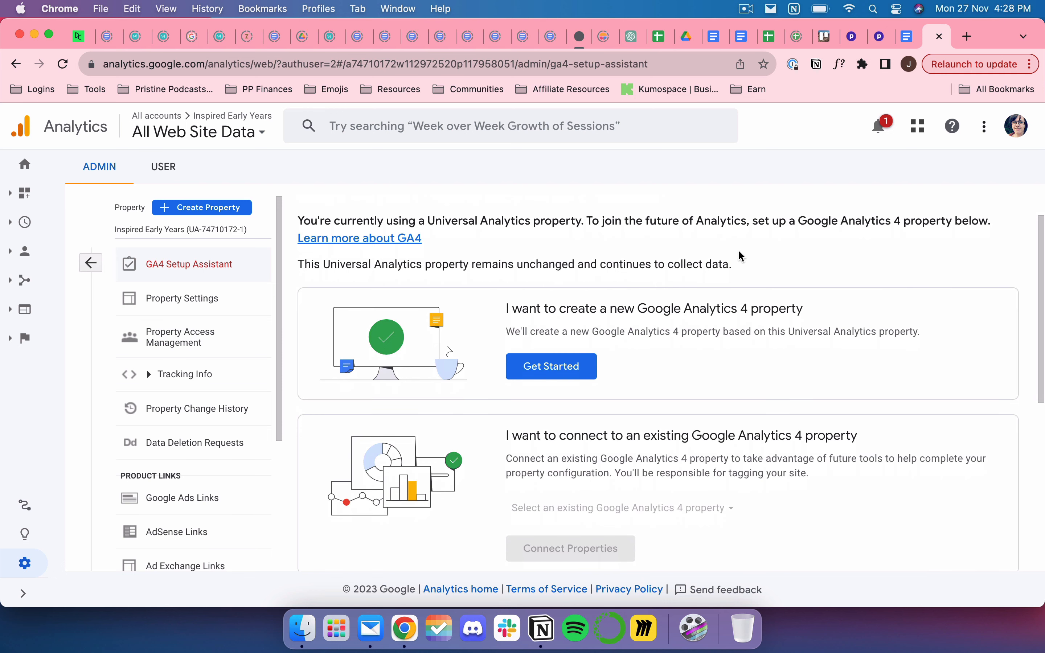
scroll(739, 257, "down", 3)
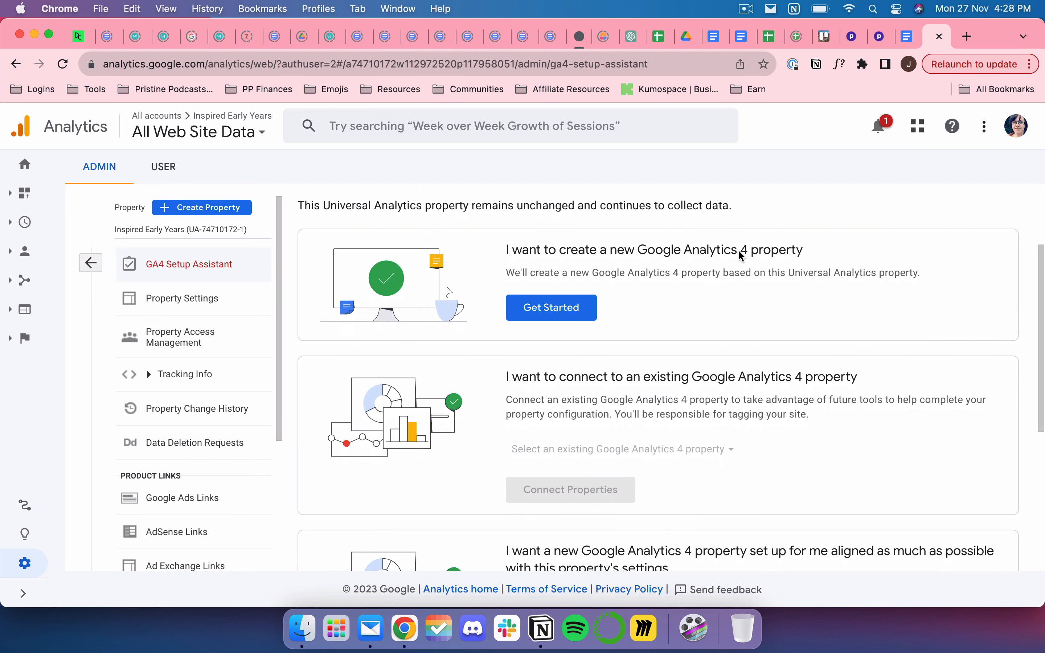
scroll(740, 255, "down", 1)
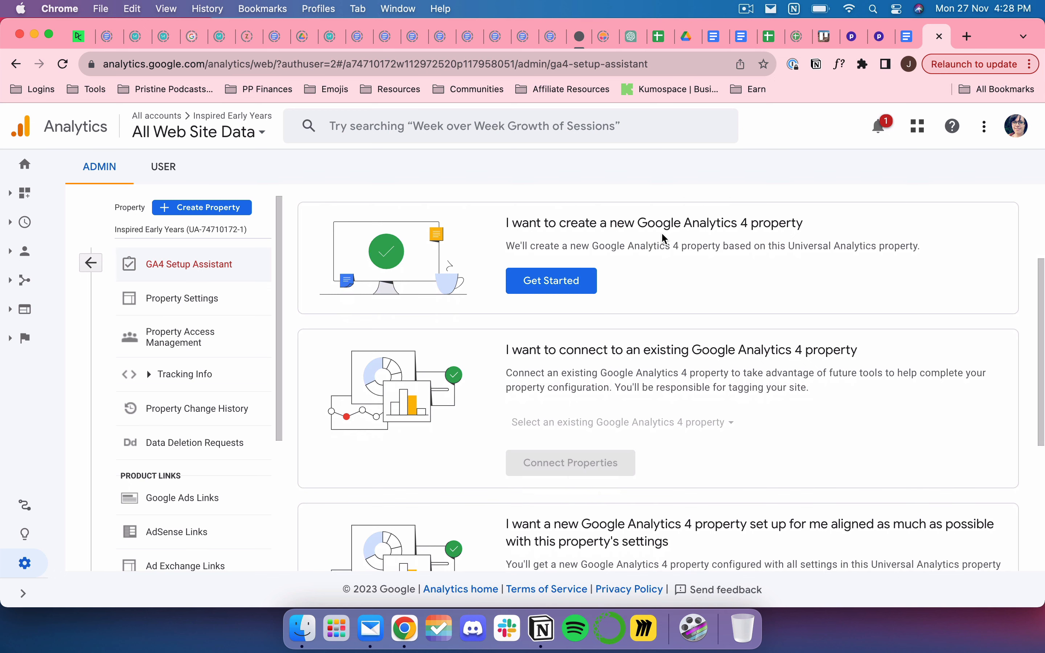
scroll(663, 237, "down", 1)
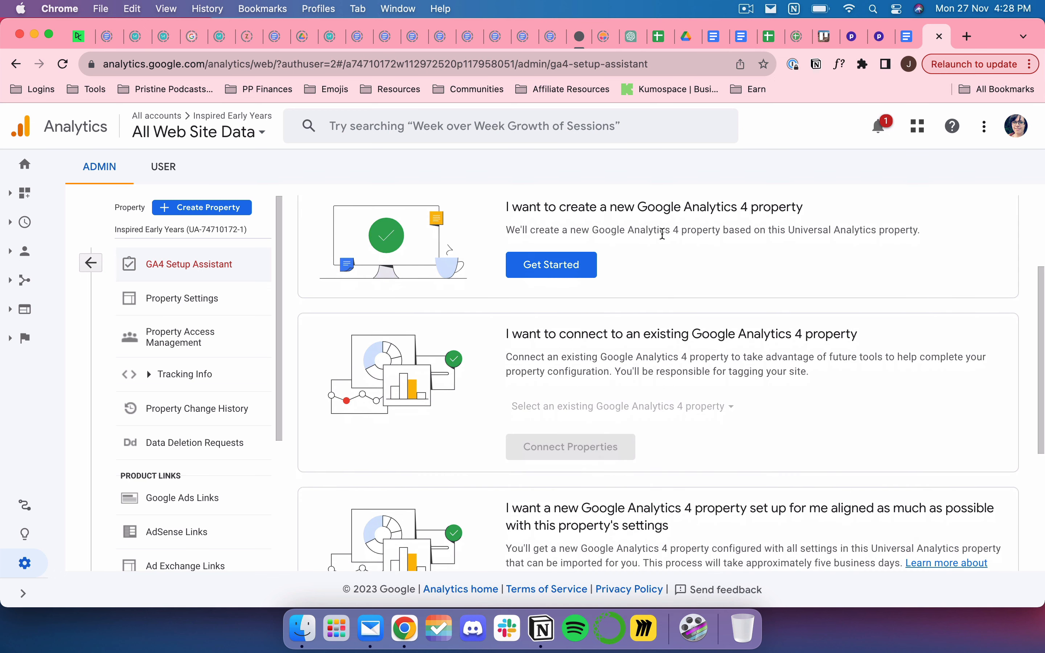
scroll(663, 233, "up", 1)
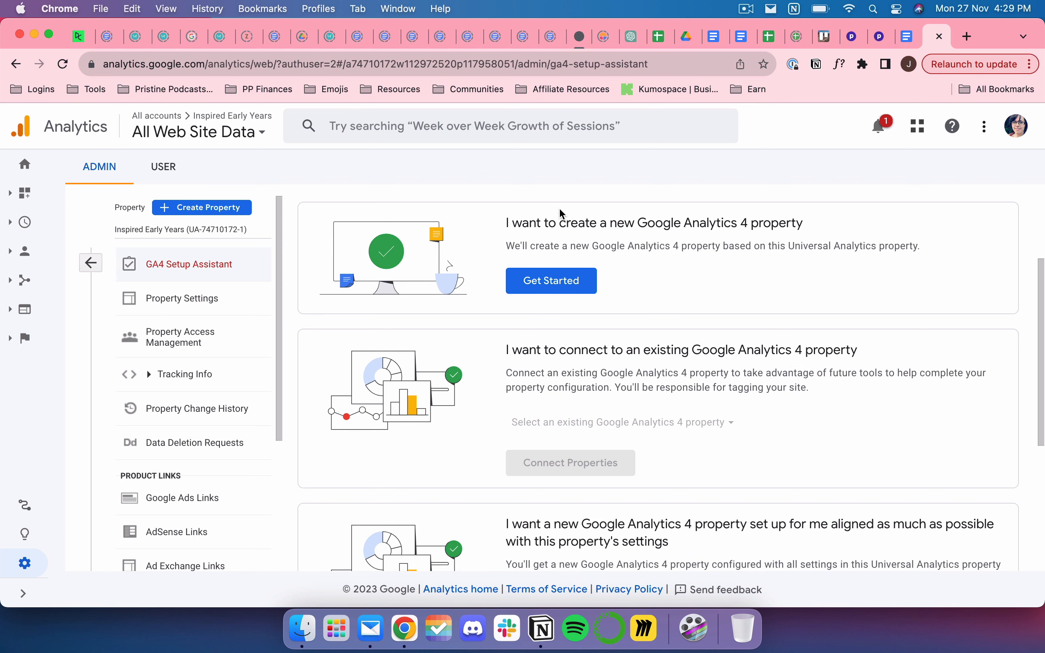
scroll(563, 215, "down", 3)
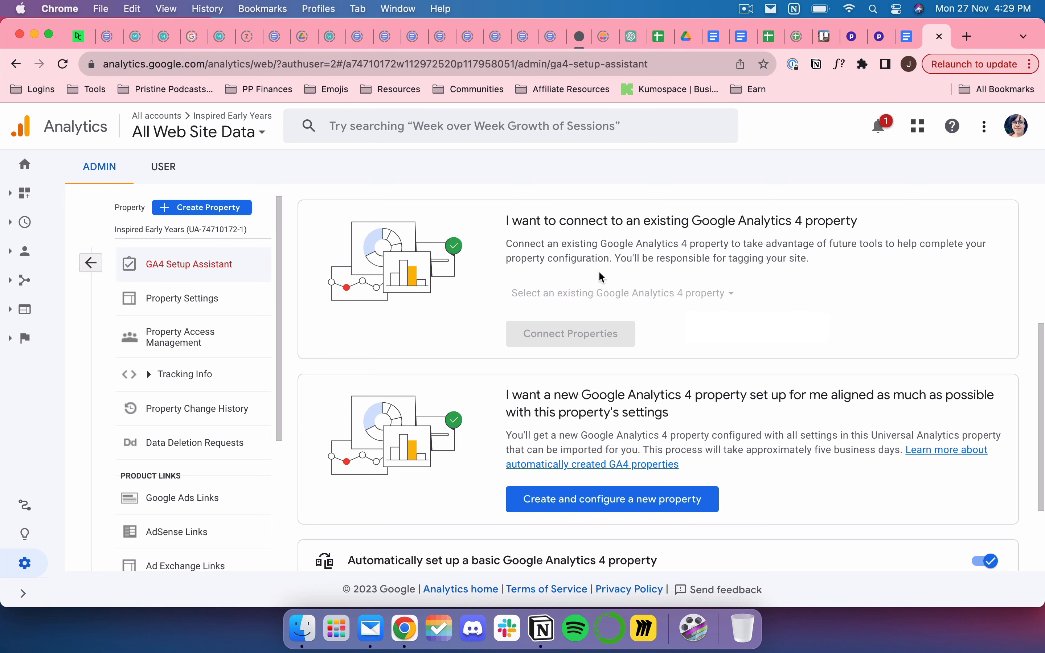
mouse_move(604, 299)
scroll(603, 299, "down", 2)
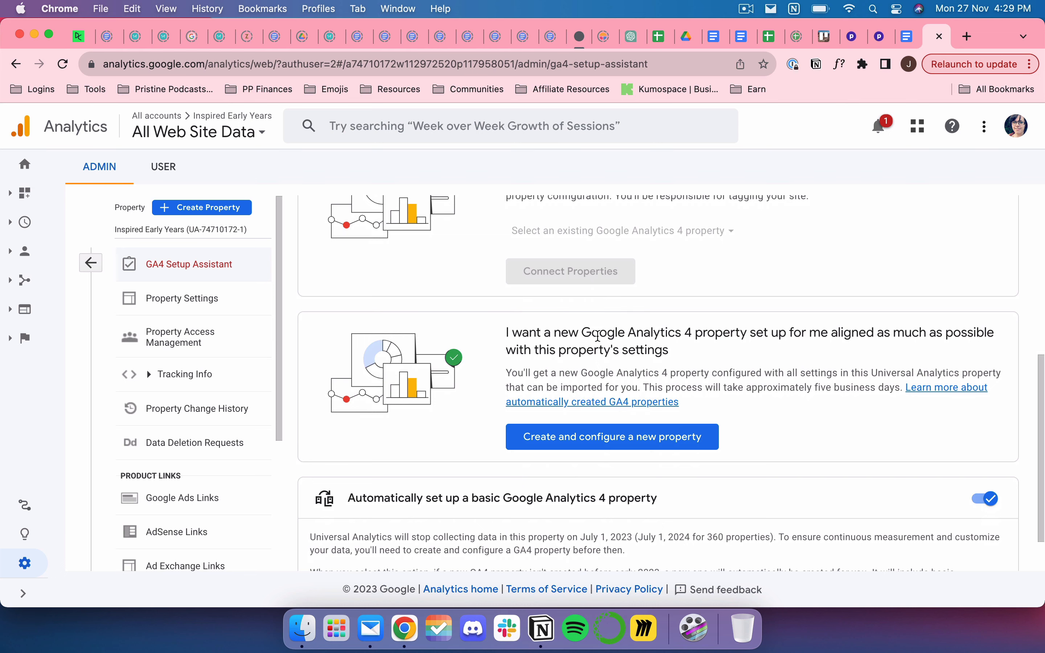
scroll(582, 392, "down", 1)
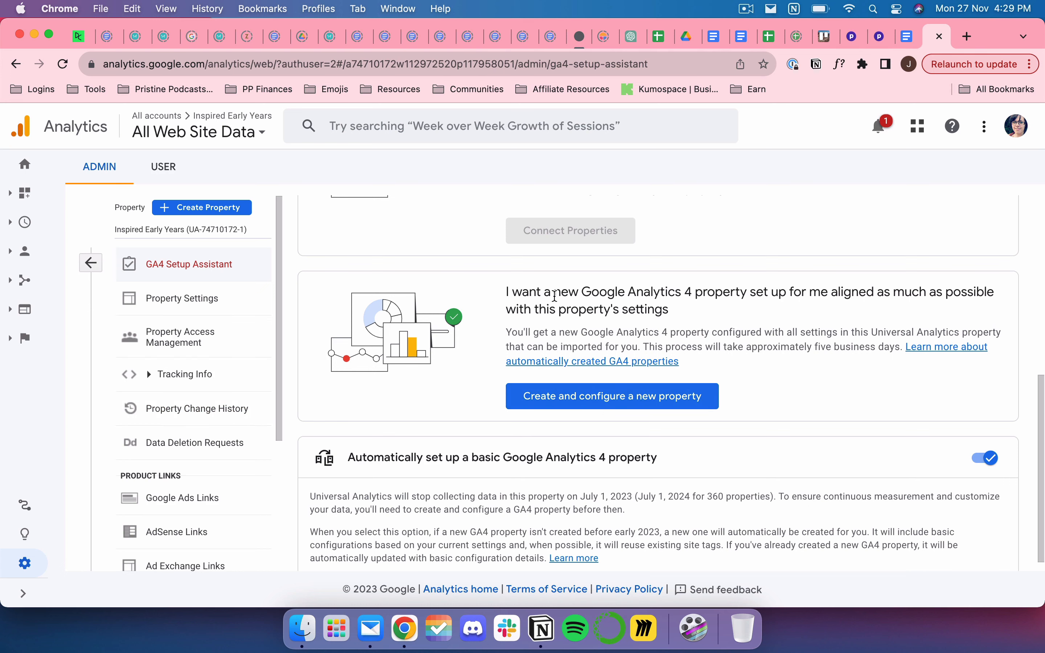
scroll(549, 431, "up", 3)
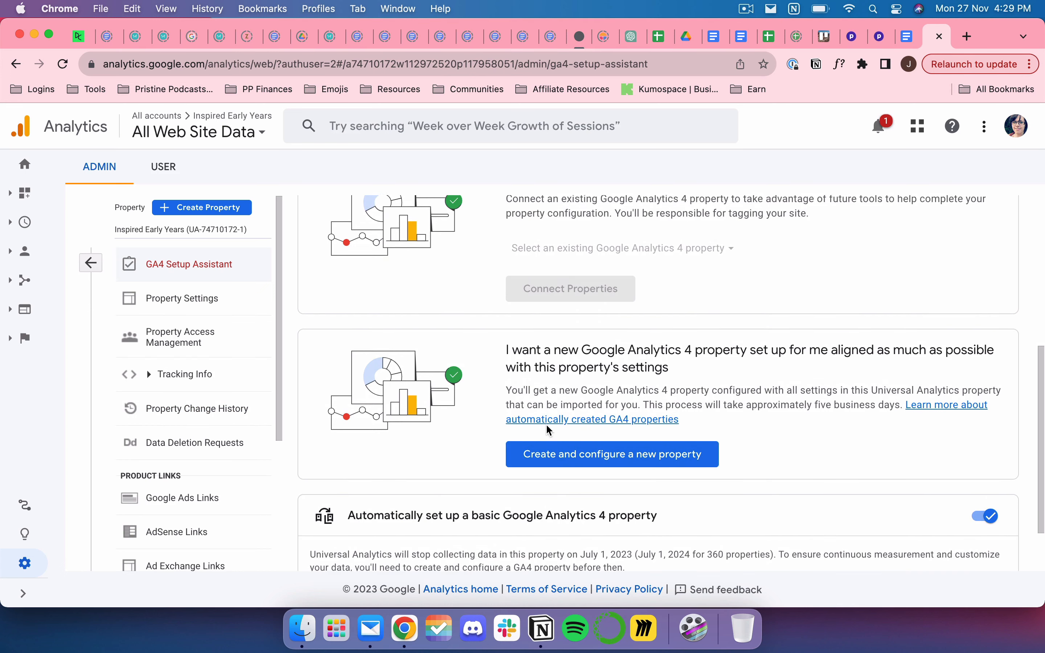
scroll(548, 431, "down", 4)
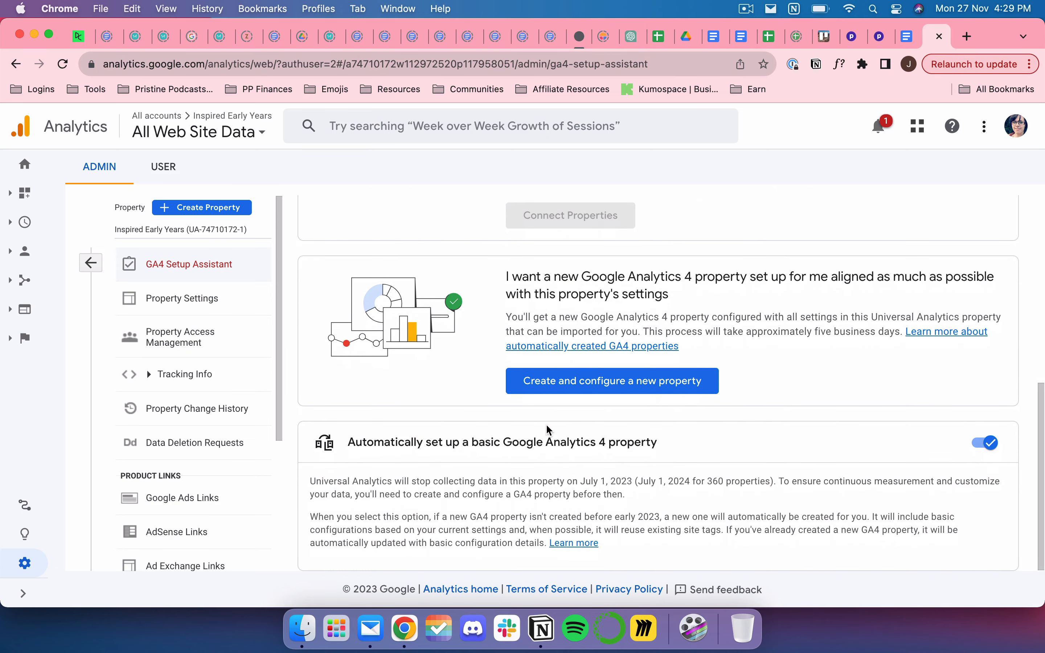
scroll(548, 430, "up", 10)
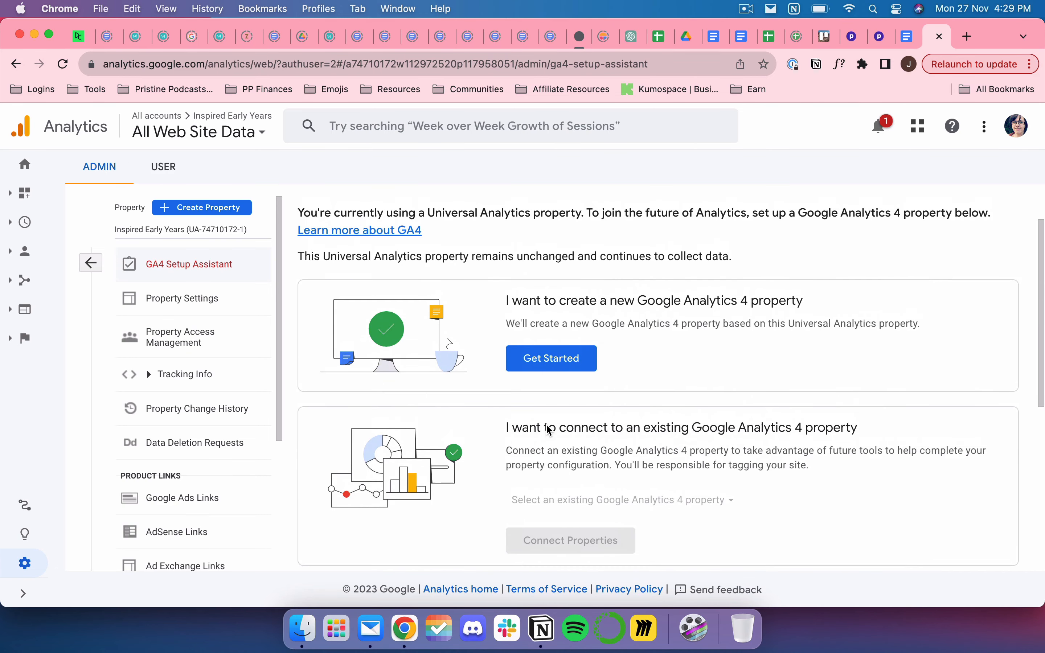
- Create a new Google Analytics 4 property with data collection enabled using existing analytics.js and gtag.js tags
left_click(548, 390)
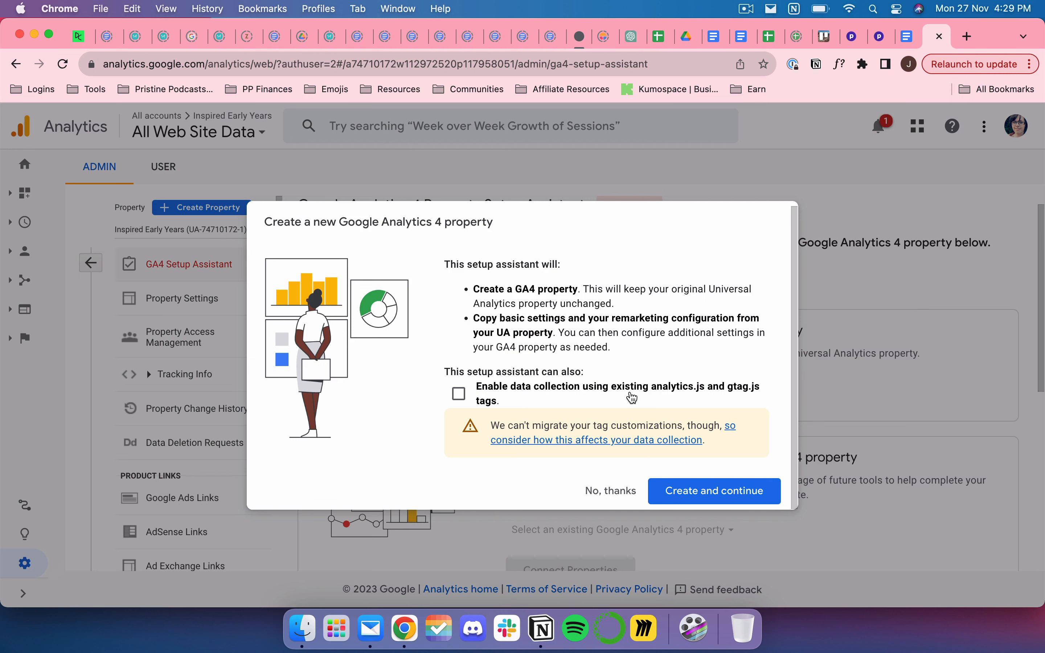
left_click(464, 396)
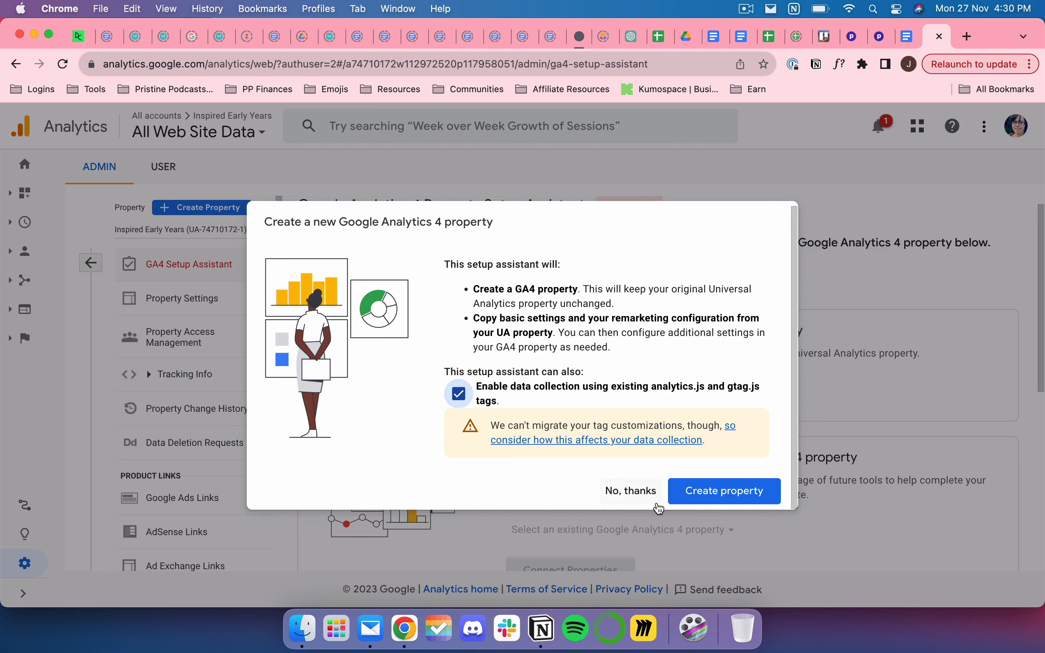
left_click(695, 497)
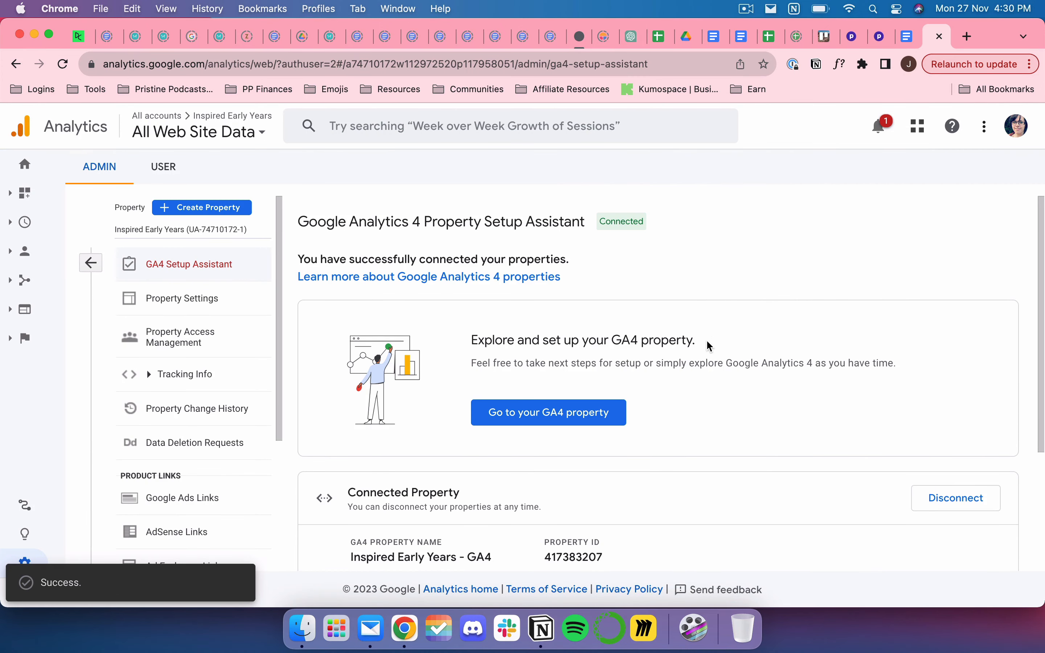
- Review the connection status, the connected GA4 property's details and the automatic setup information
scroll(549, 310, "down", 3)
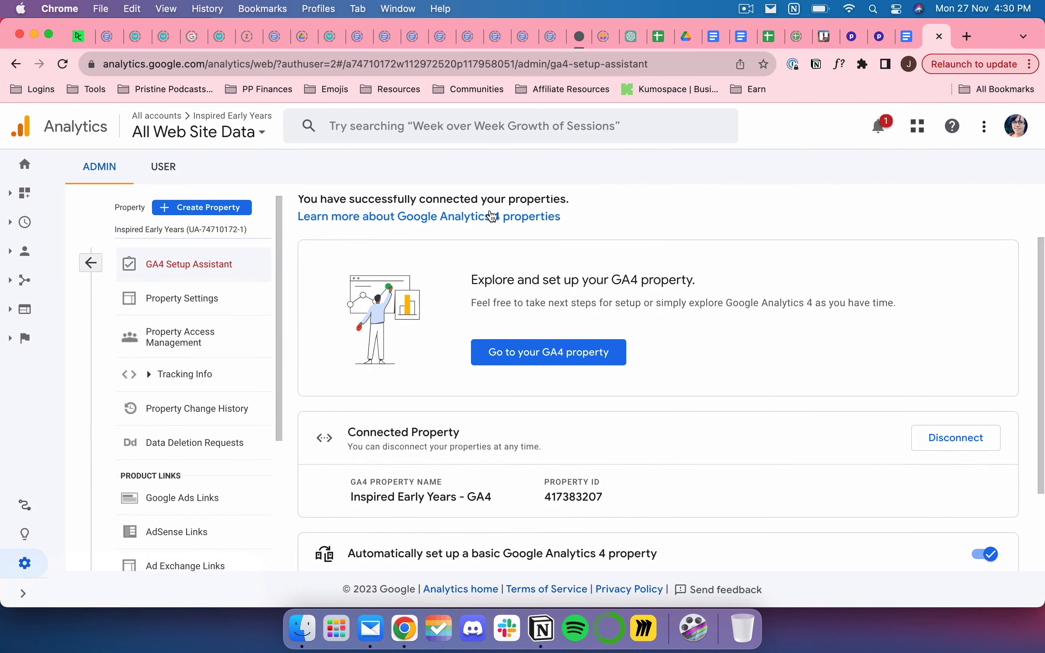
scroll(492, 216, "up", 3)
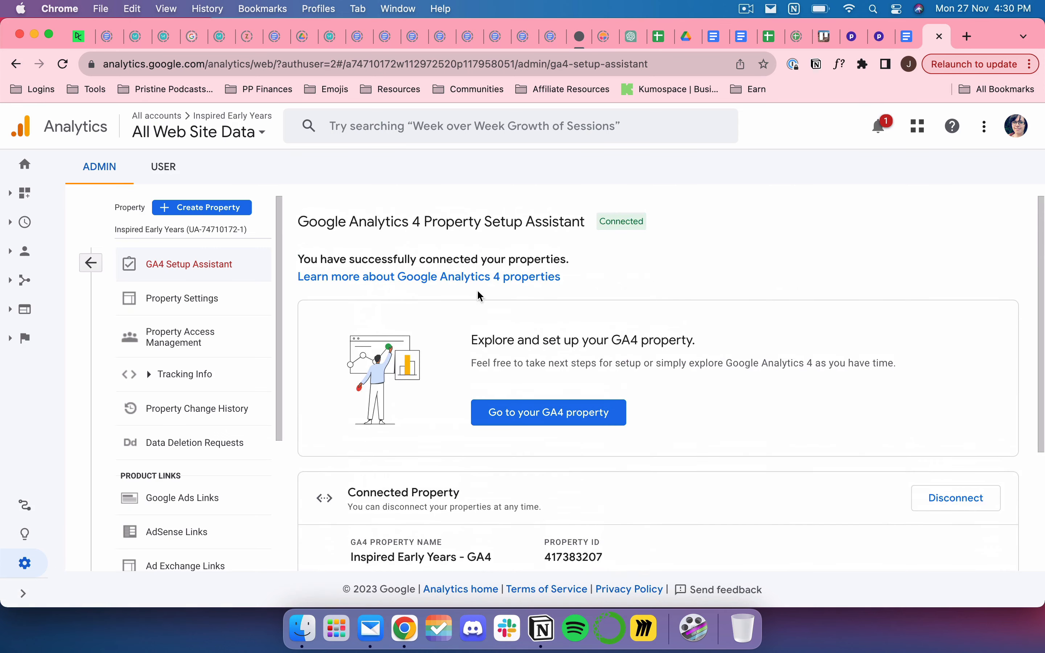
scroll(480, 297, "down", 6)
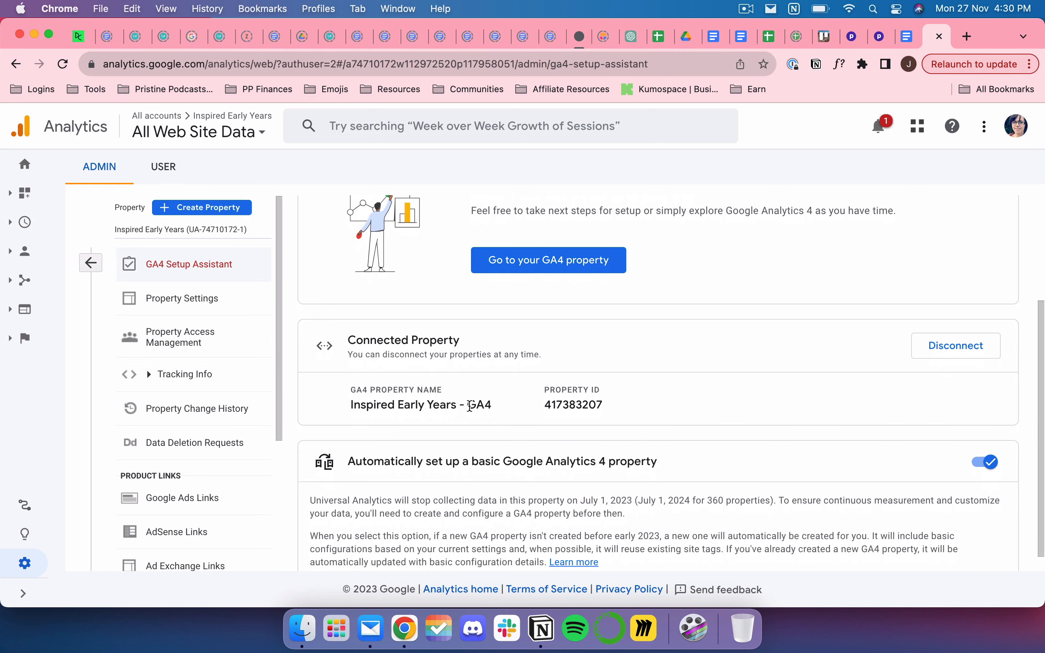
scroll(556, 427, "down", 1)
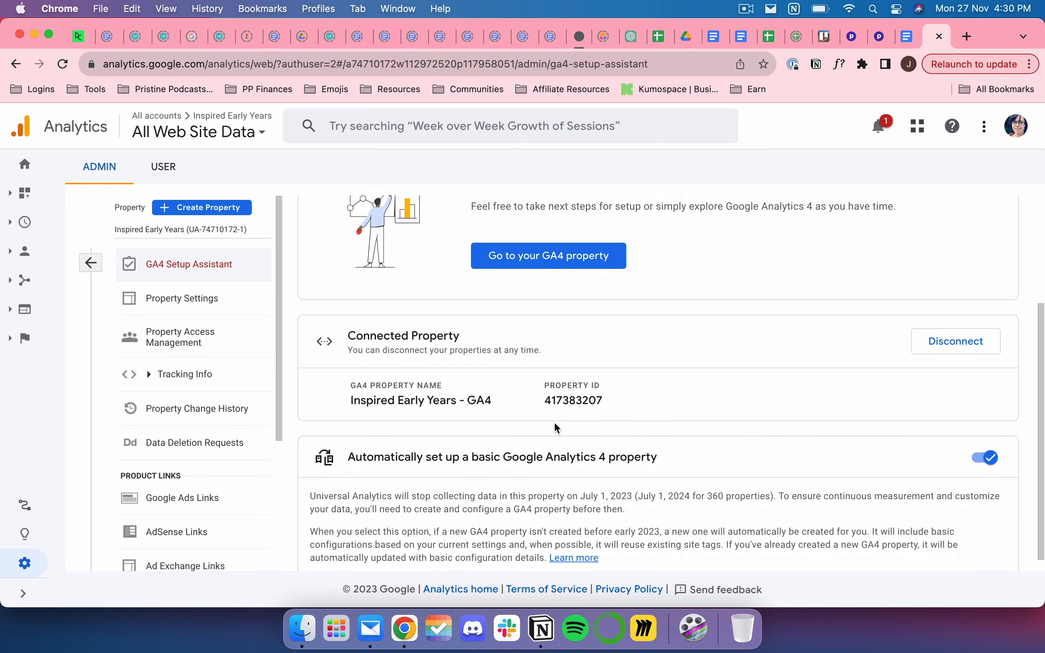
scroll(579, 396, "up", 3)
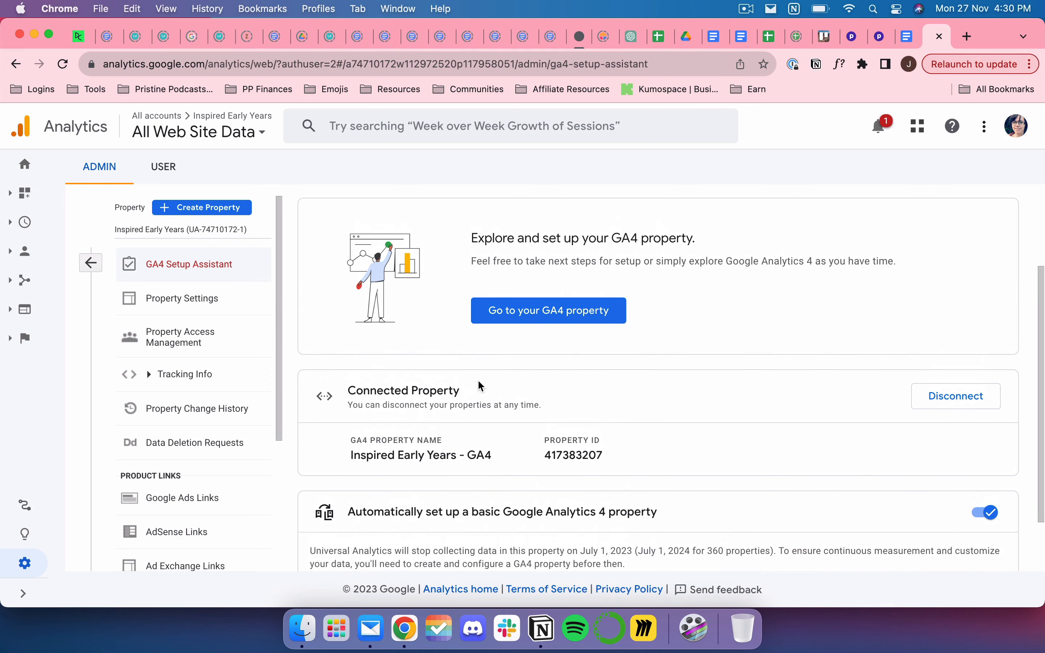
scroll(390, 445, "down", 3)
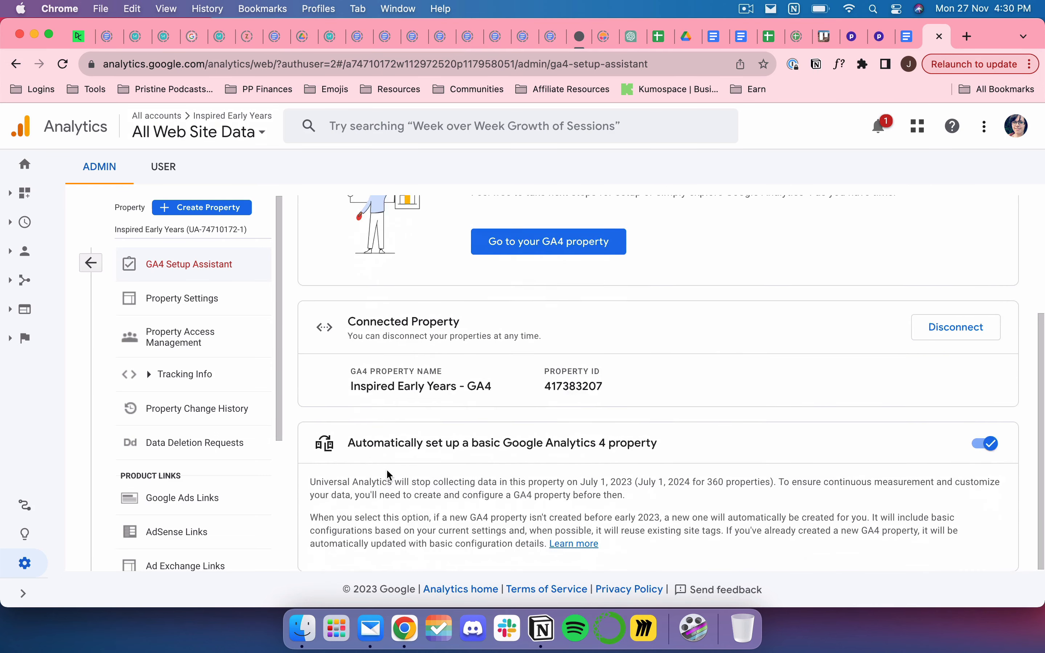
scroll(388, 474, "up", 5)
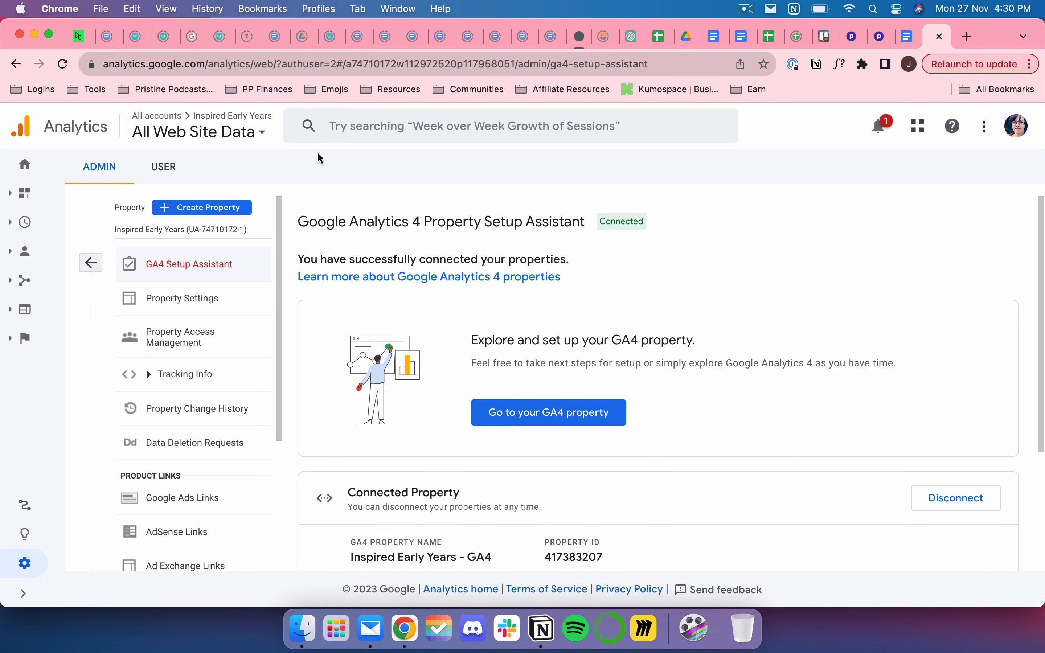
- Check the account's property list, close it, and go to the connected GA4 property
left_click(259, 132)
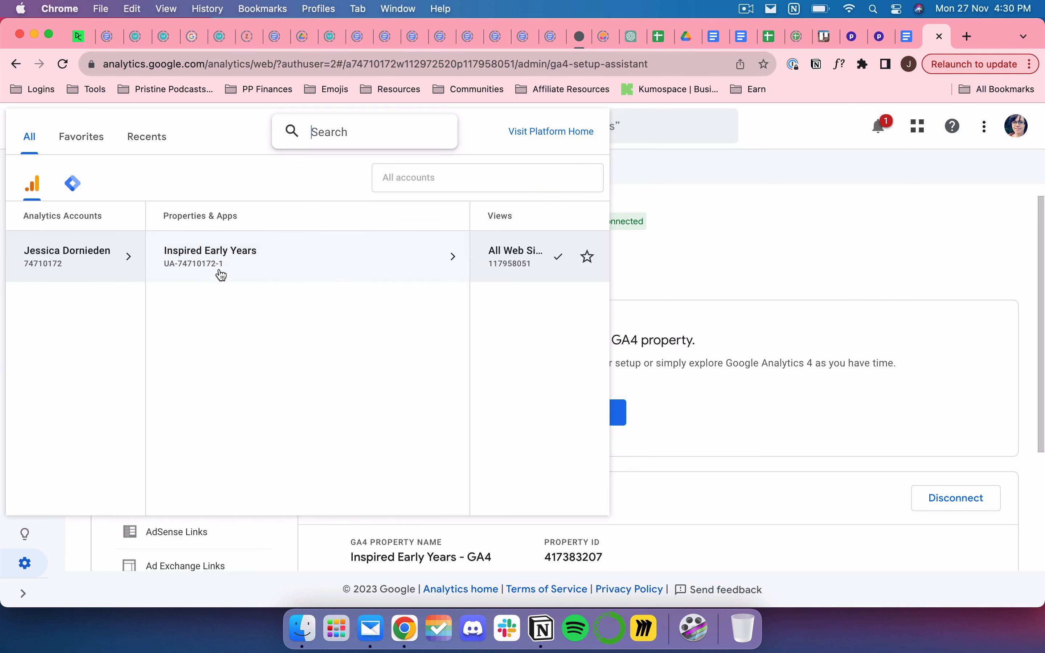
left_click(737, 272)
left_click(579, 413)
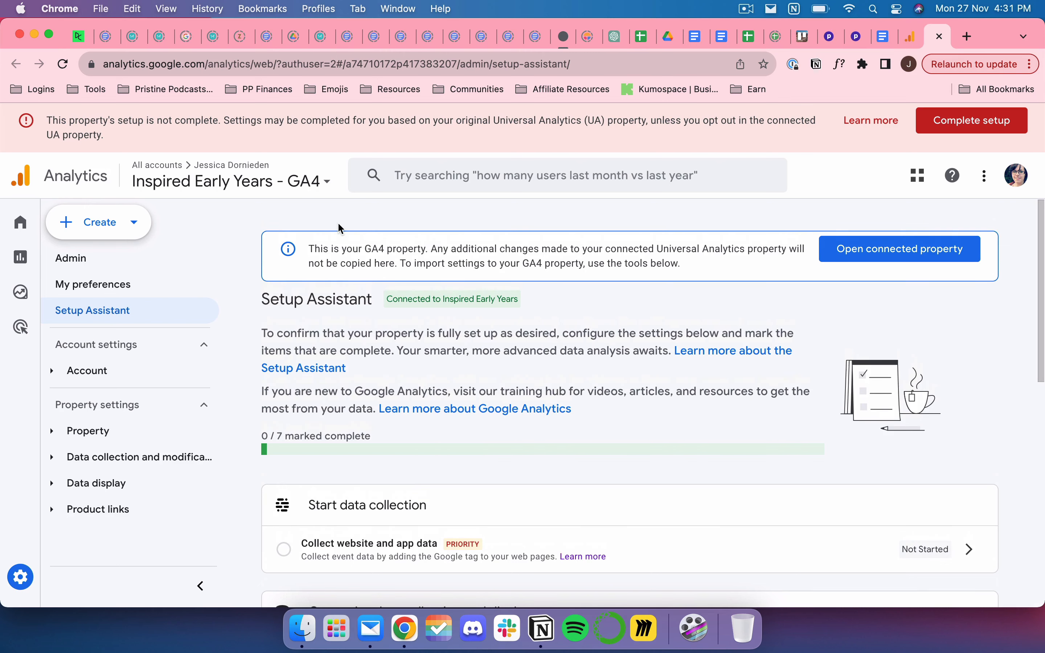
- Examine the GA4 property's incomplete-setup notice and the Setup Assistant's introduction and checklist
scroll(341, 372, "down", 3)
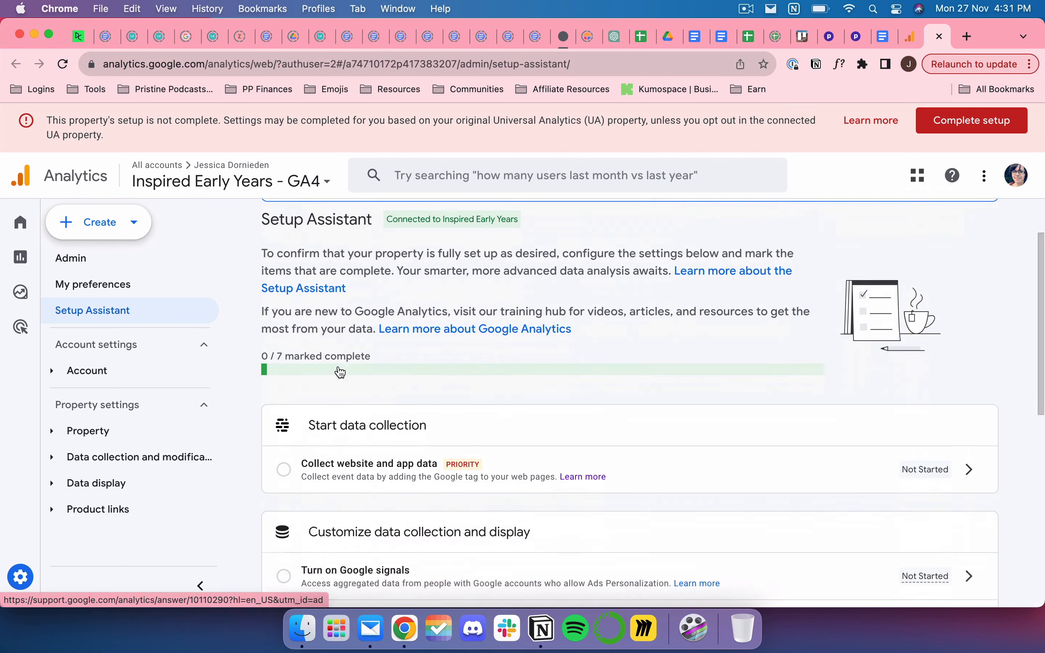
scroll(338, 370, "down", 5)
scroll(339, 369, "up", 8)
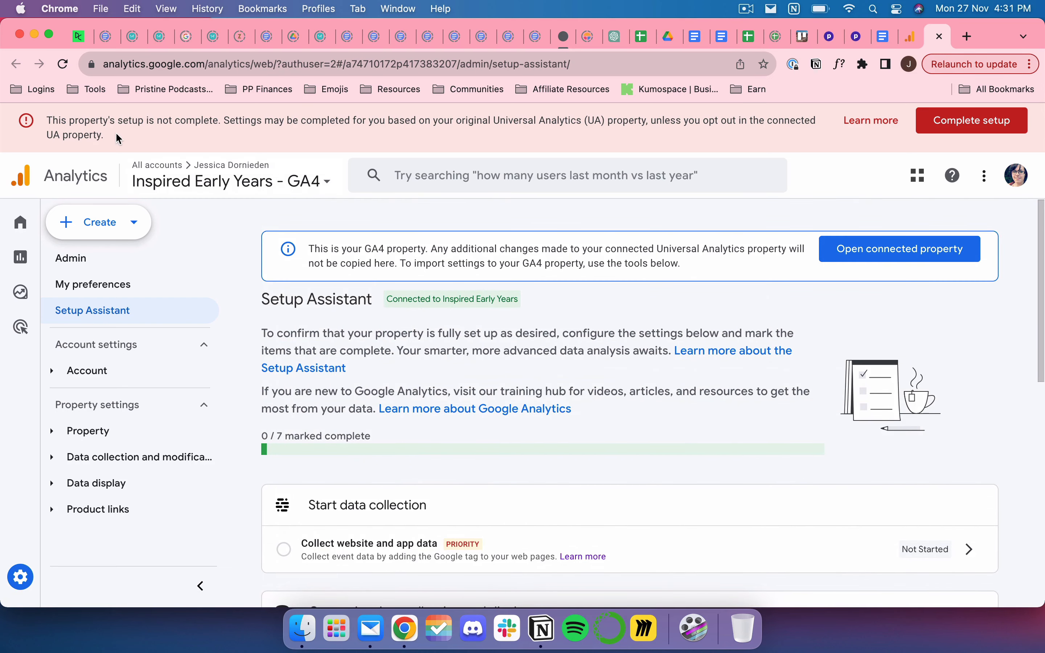
left_click_drag(105, 137, 46, 121)
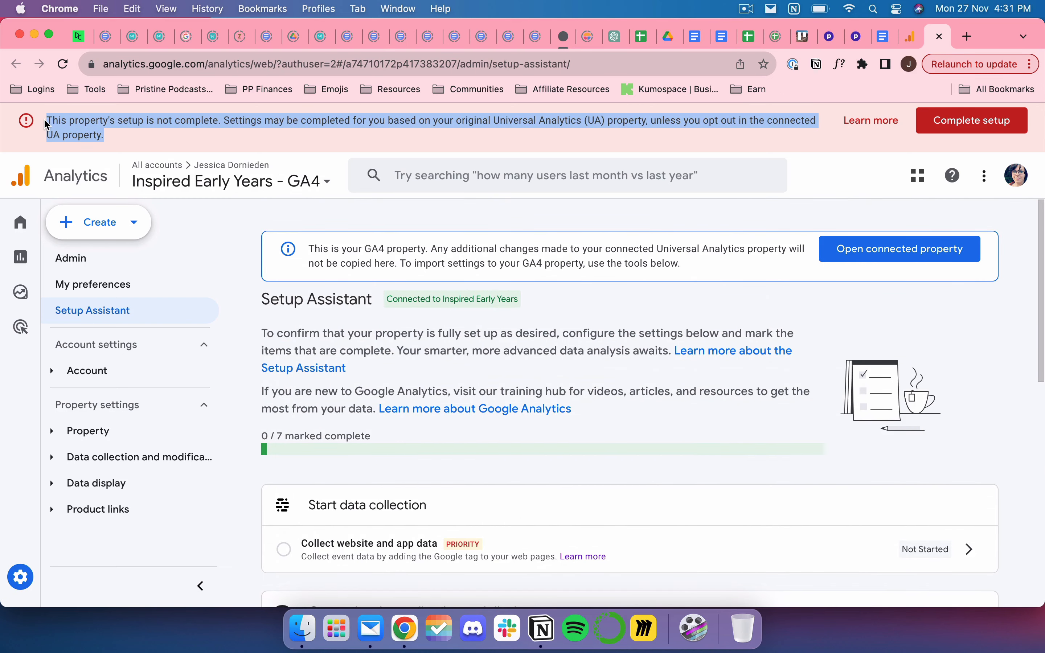
left_click(107, 135)
left_click_drag(109, 136, 43, 114)
left_click(44, 114)
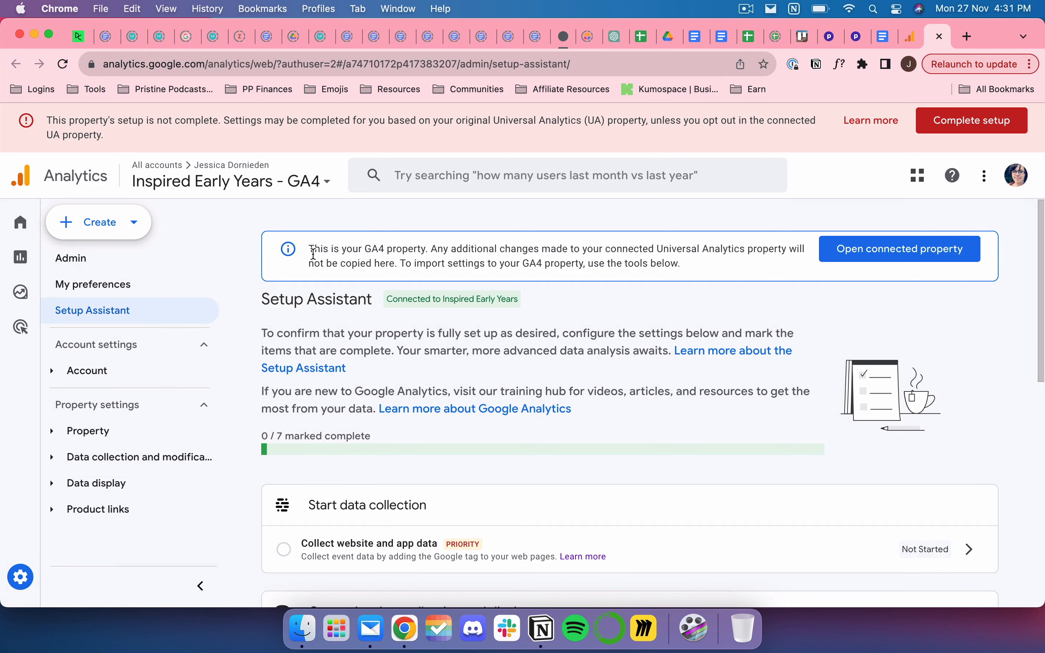
scroll(313, 254, "down", 3)
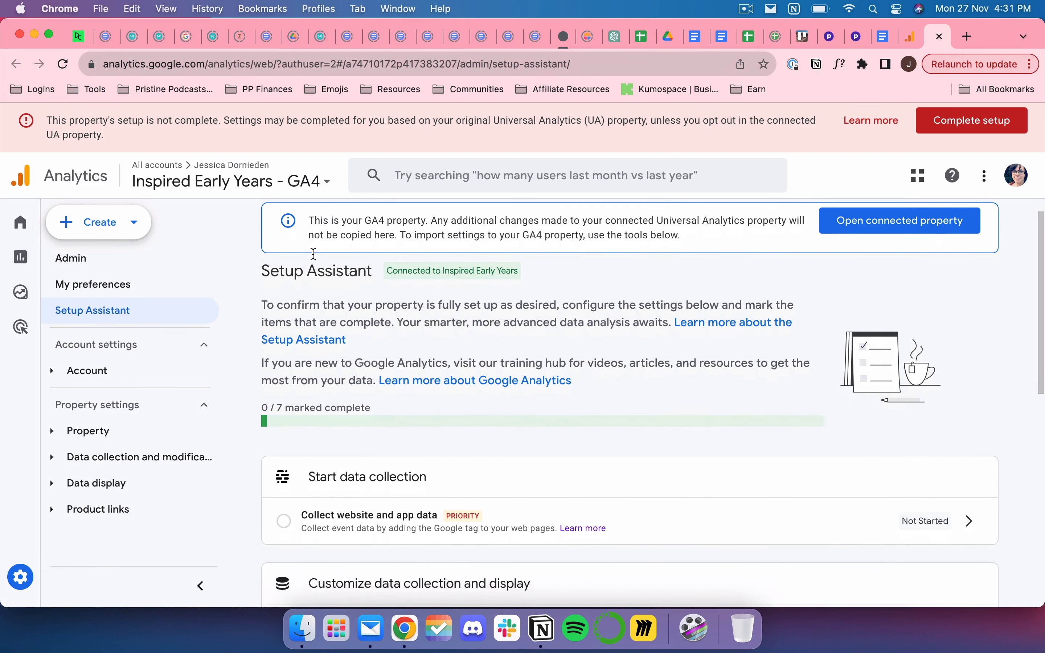
scroll(313, 259, "up", 2)
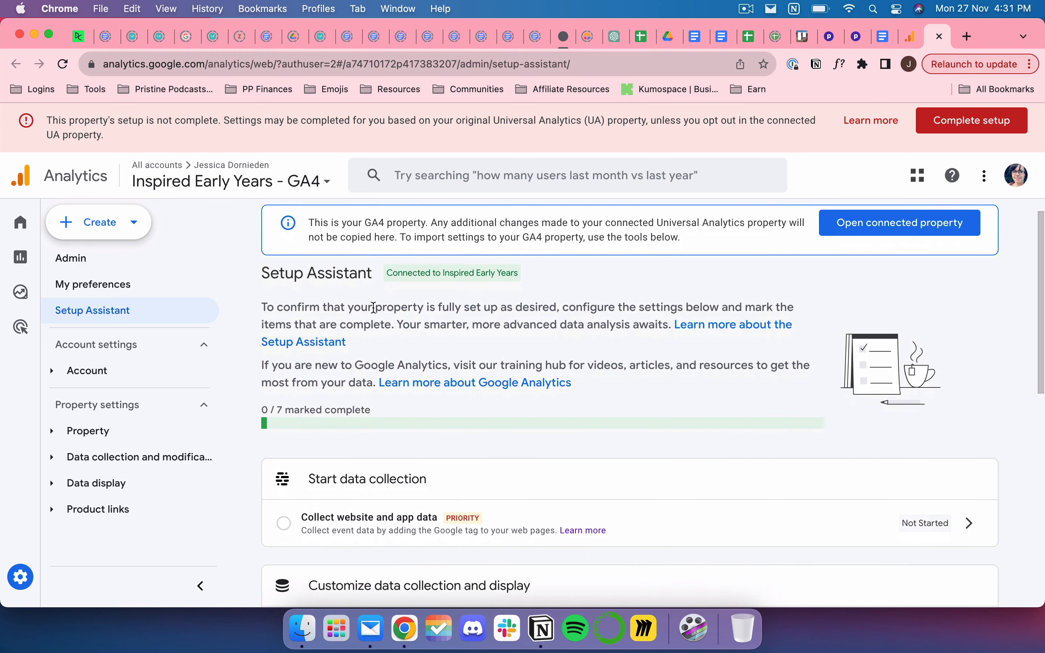
- Review the Setup Assistant's completion progress and its tasks for data collection, customization and display, and linking Google Ads
scroll(344, 458, "down", 2)
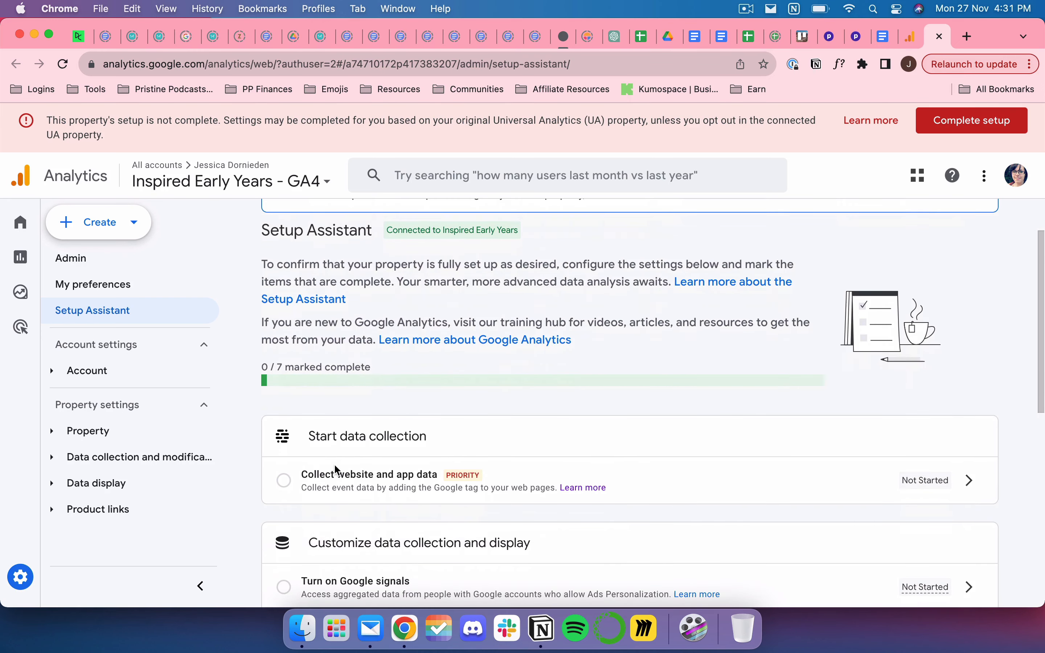
left_click_drag(262, 363, 361, 368)
left_click(328, 367)
scroll(351, 366, "down", 5)
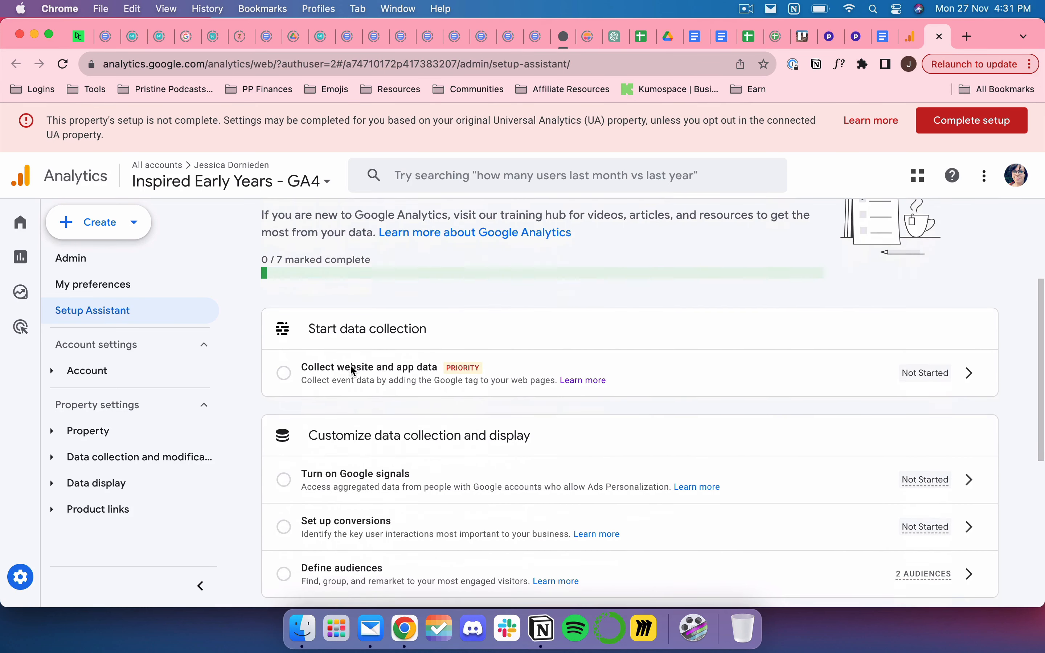
scroll(351, 365, "down", 5)
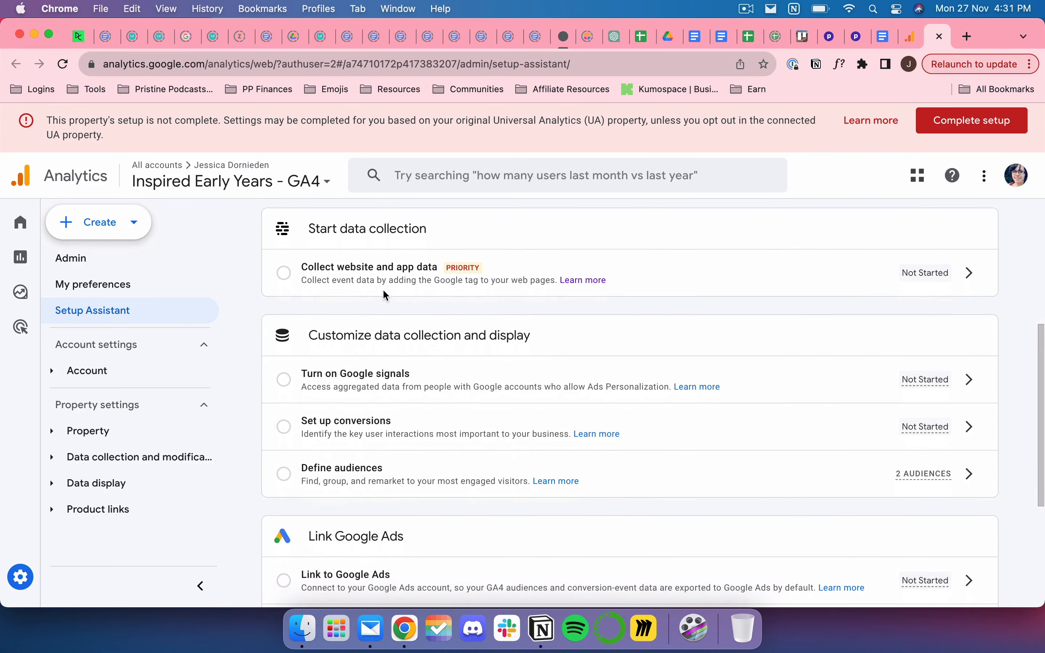
scroll(332, 292, "down", 5)
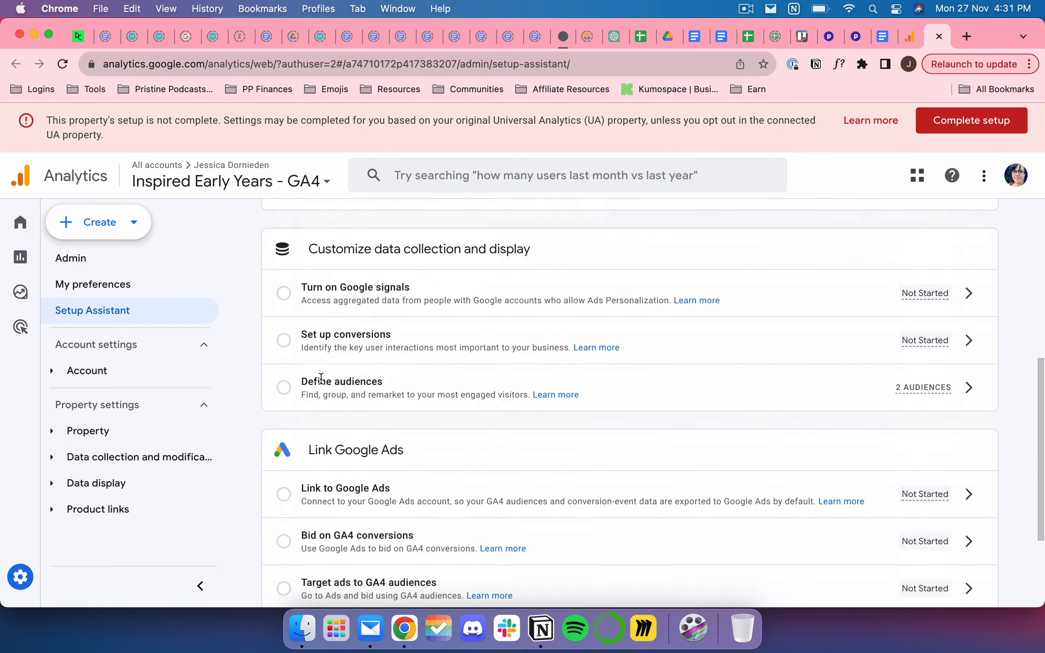
scroll(320, 377, "up", 8)
scroll(321, 379, "down", 7)
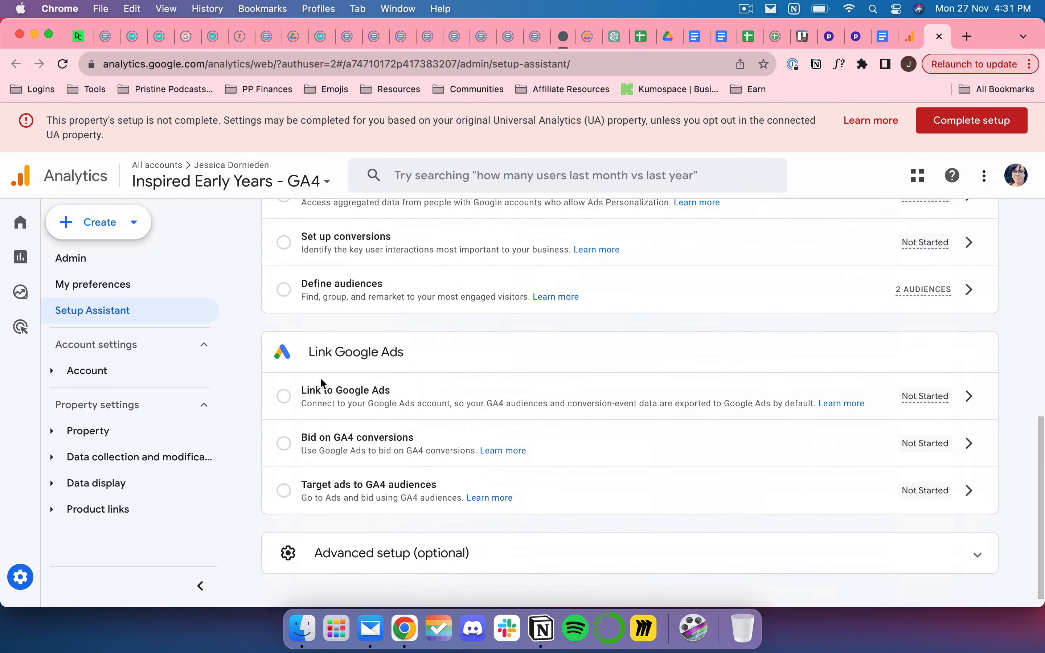
scroll(320, 384, "up", 6)
scroll(322, 382, "down", 5)
scroll(322, 383, "up", 4)
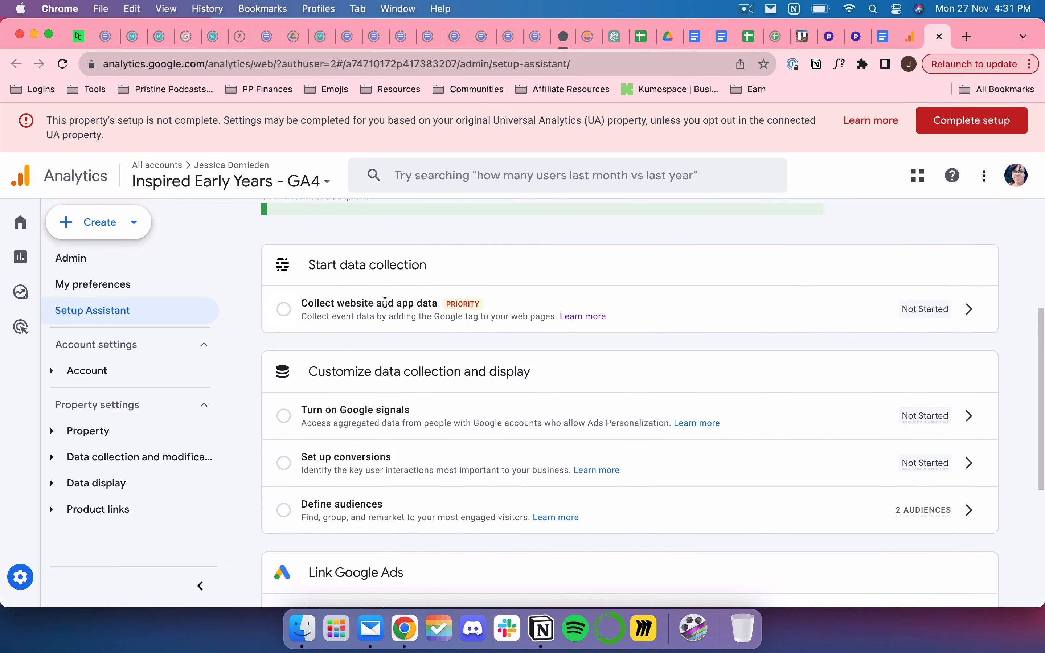
left_click(286, 312)
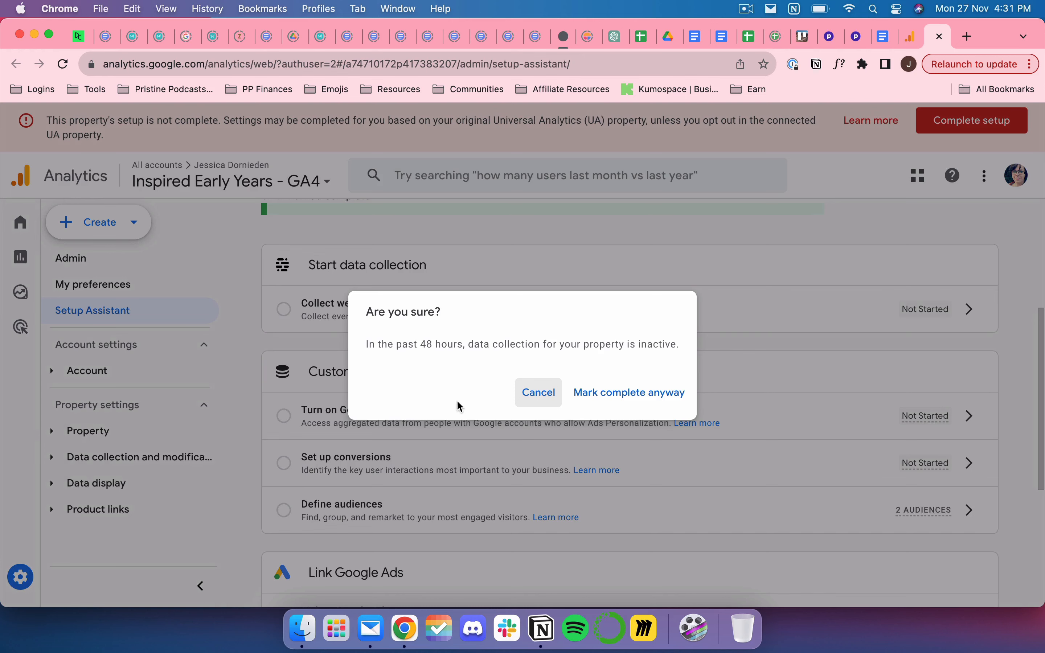
left_click(541, 403)
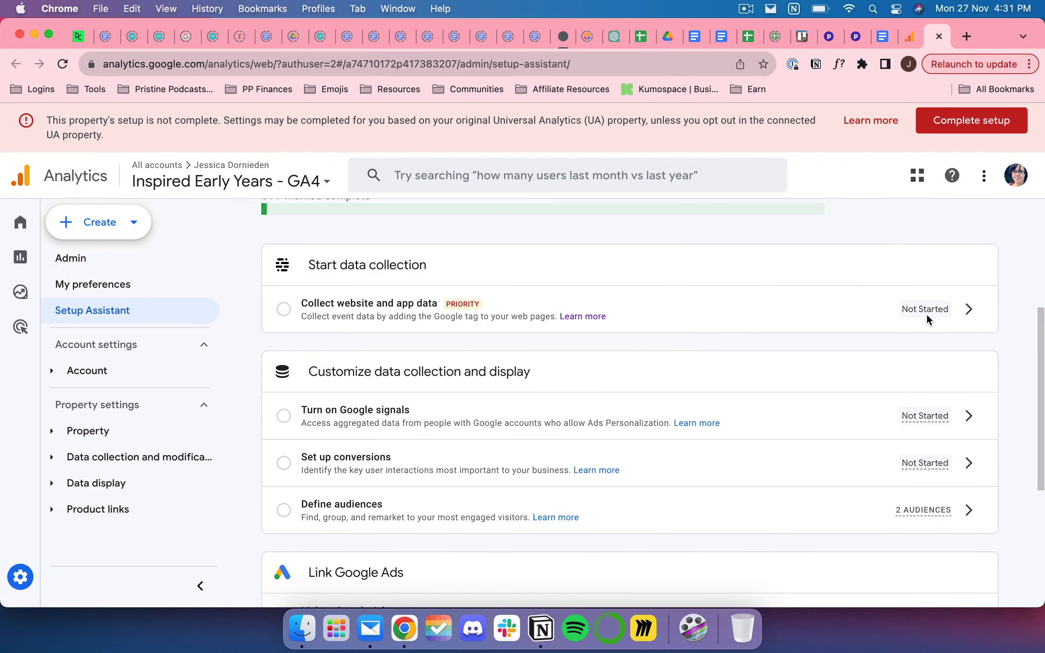
left_click(968, 311)
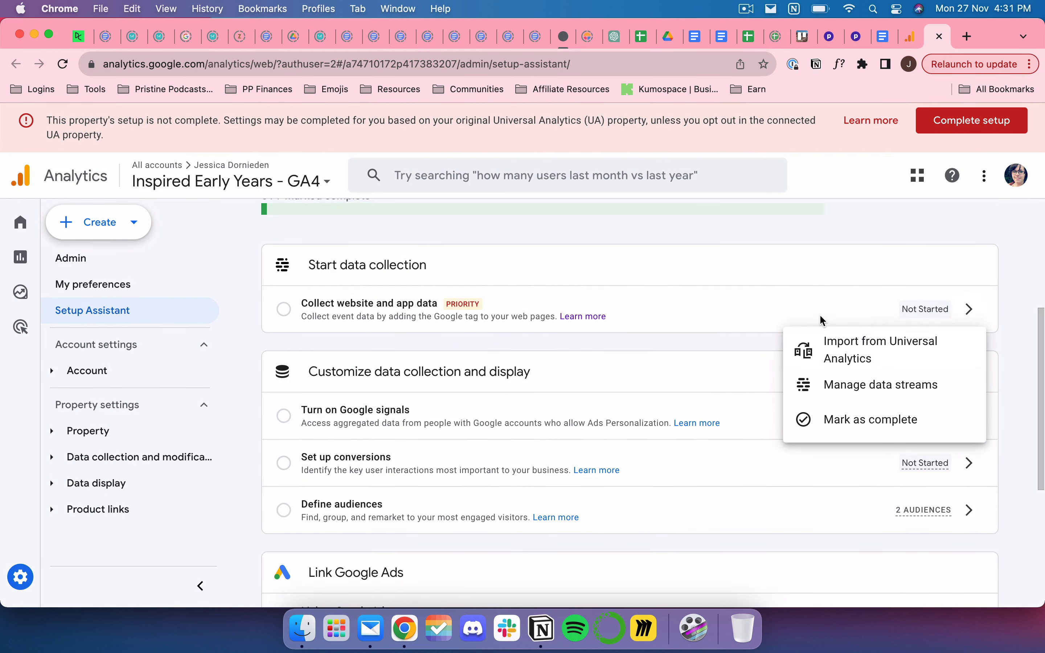
left_click(823, 320)
- Open data stream management from the "Collect website and app data" task and look over the other data collection and modification settings
left_click(967, 311)
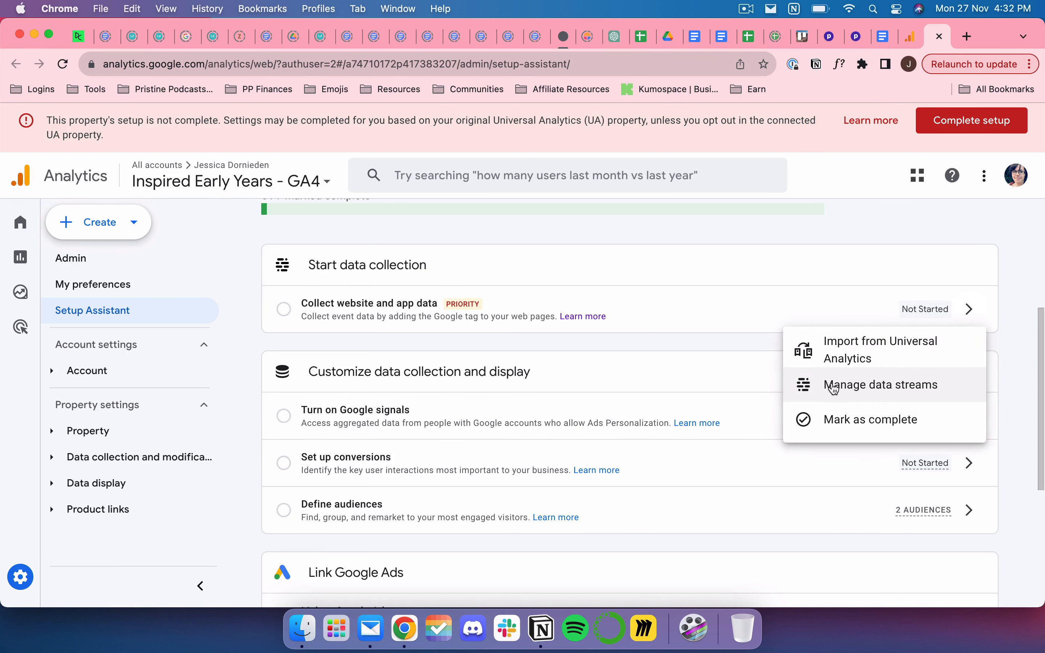
left_click(849, 389)
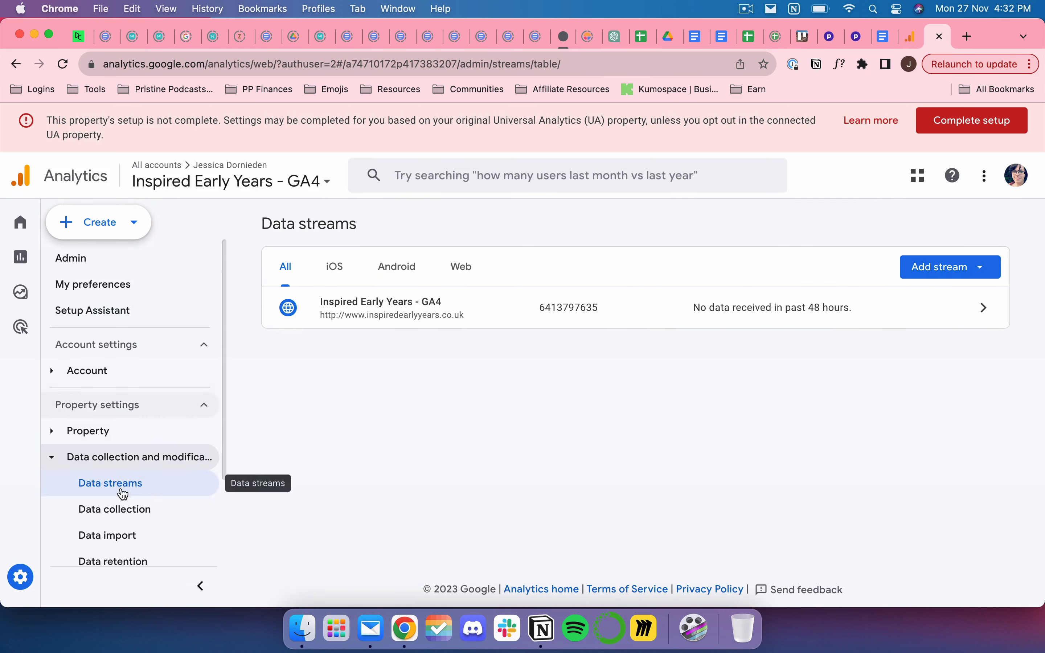
scroll(129, 465, "down", 3)
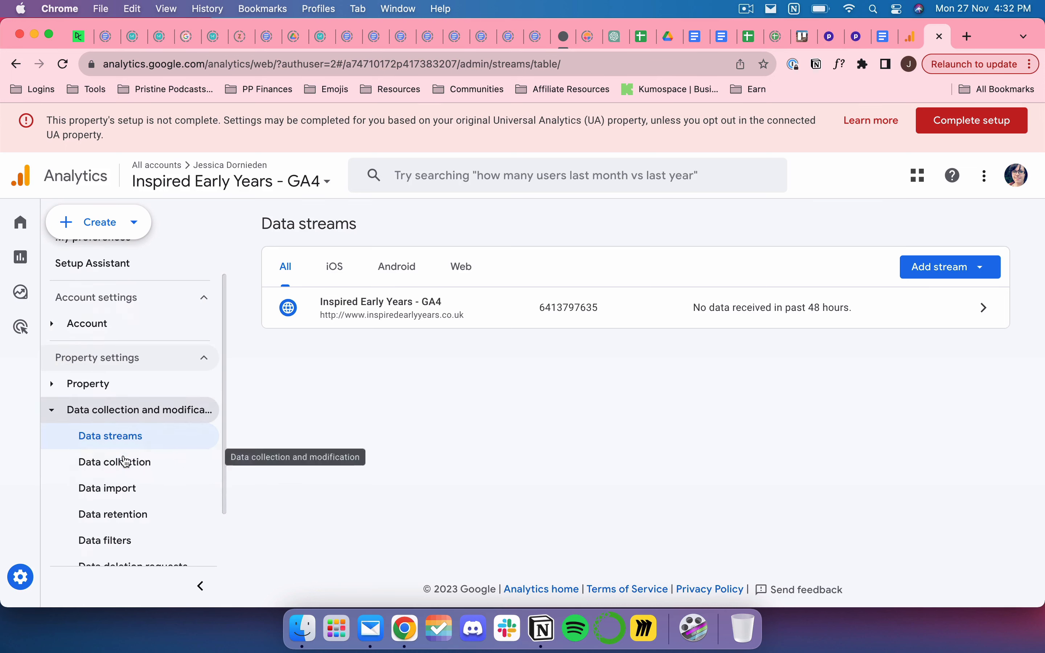
scroll(91, 402, "down", 1)
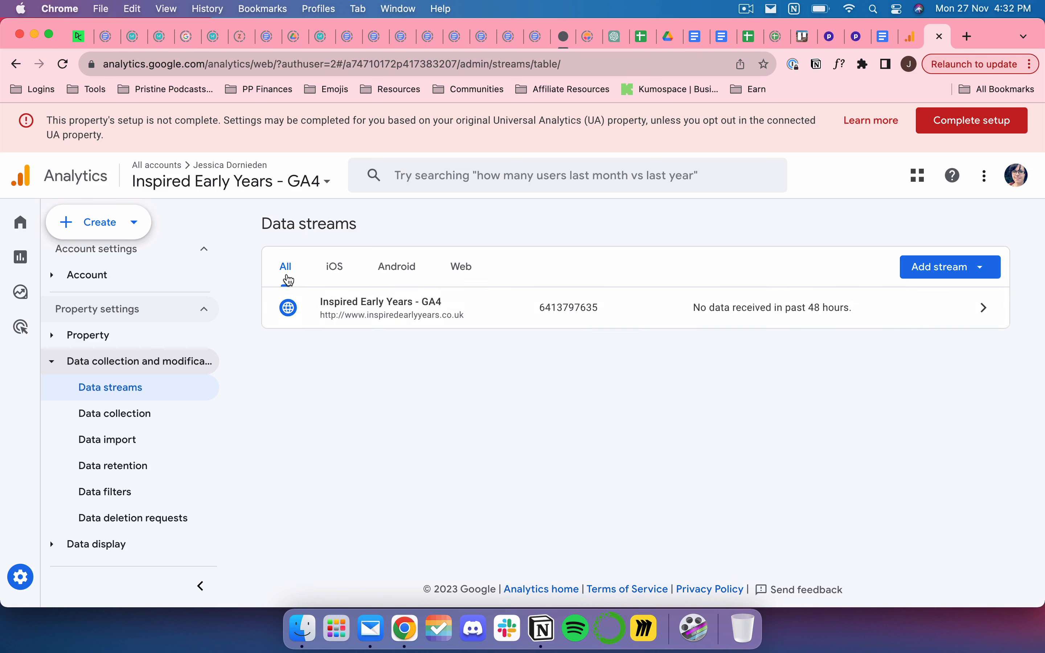
- Check the data streams by platform across iOS, Android, Web and All, ending on the Web streams
left_click(336, 275)
left_click(409, 278)
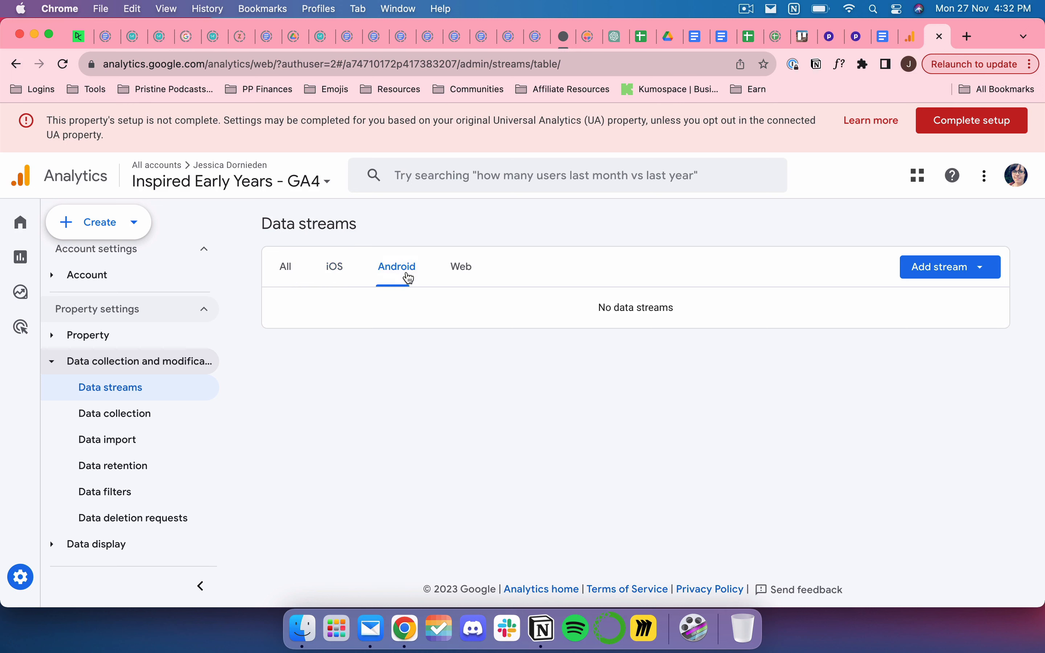
left_click(463, 280)
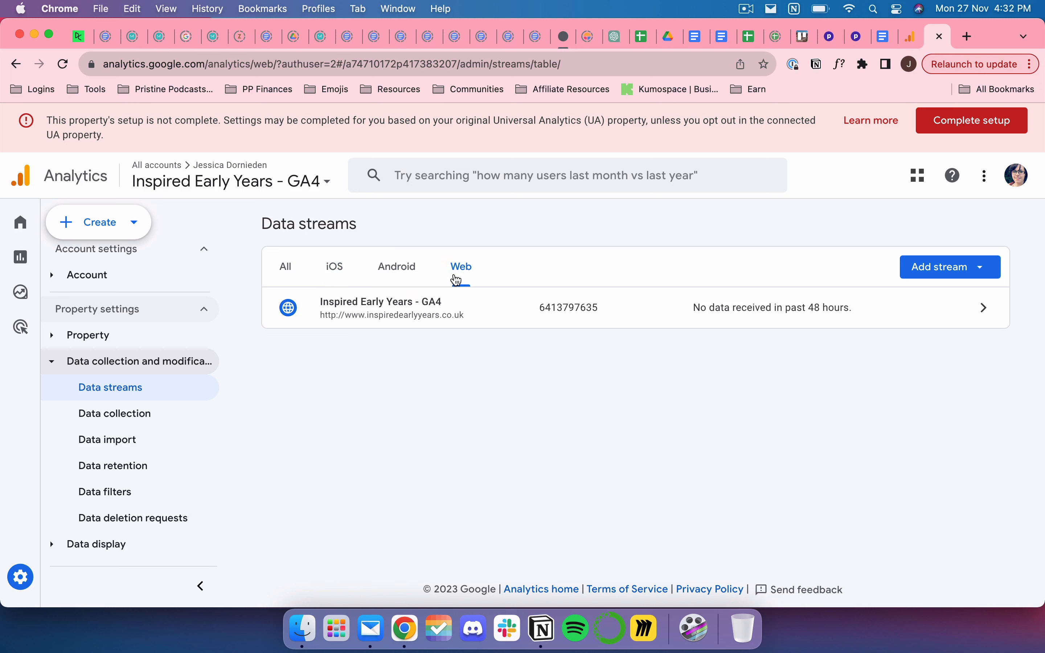
left_click(287, 268)
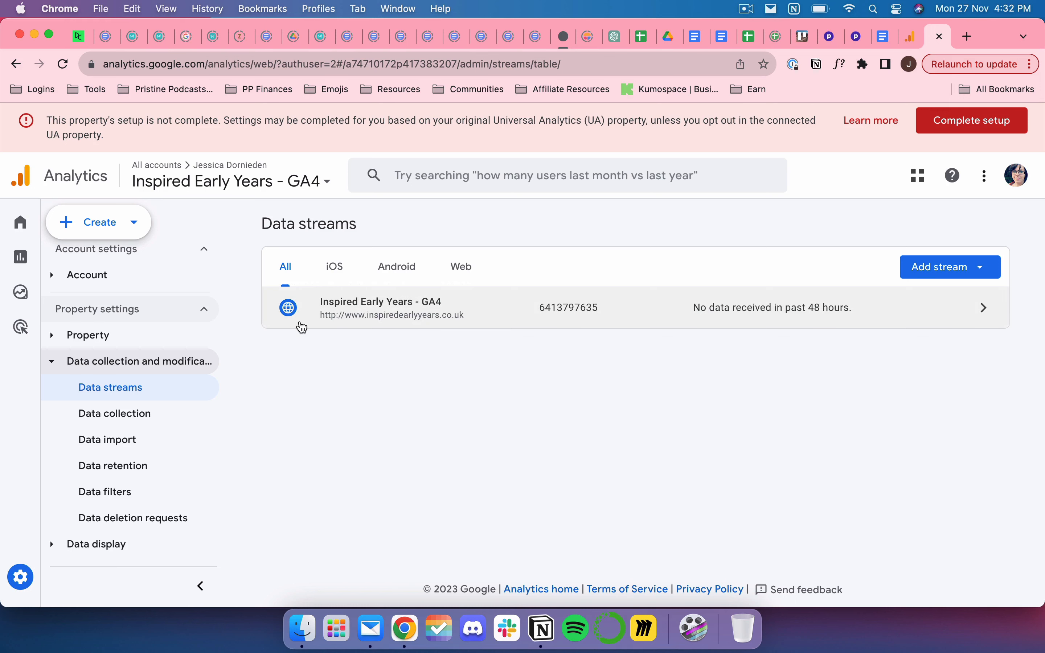
left_click(463, 270)
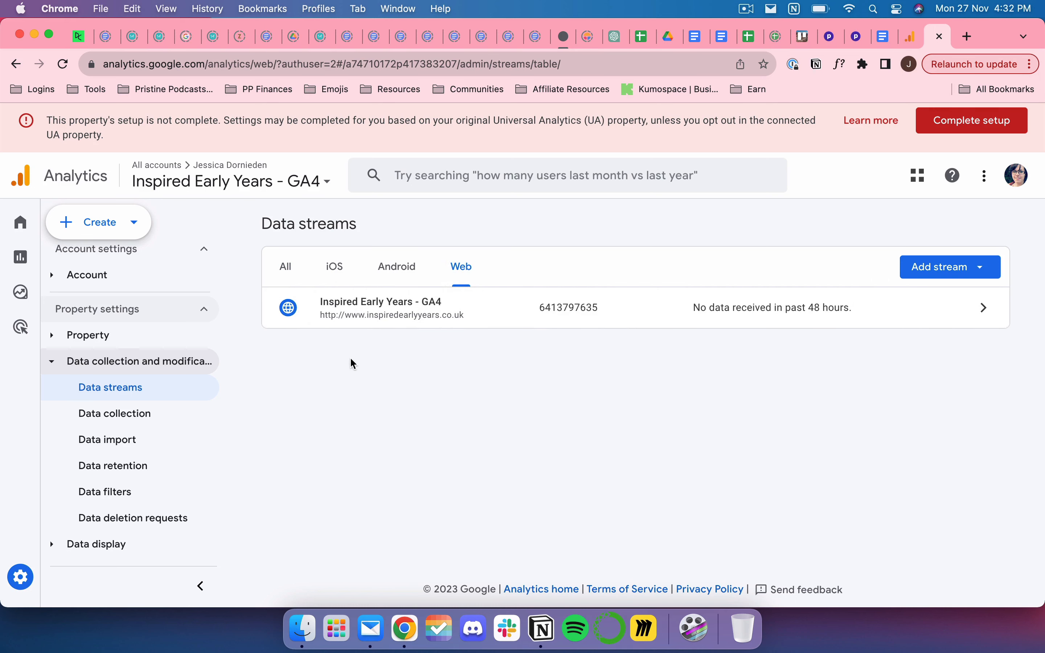
- Open the details of the Inspired Early Years - GA4 web stream and review its stream information and Enhanced measurement section
left_click(986, 306)
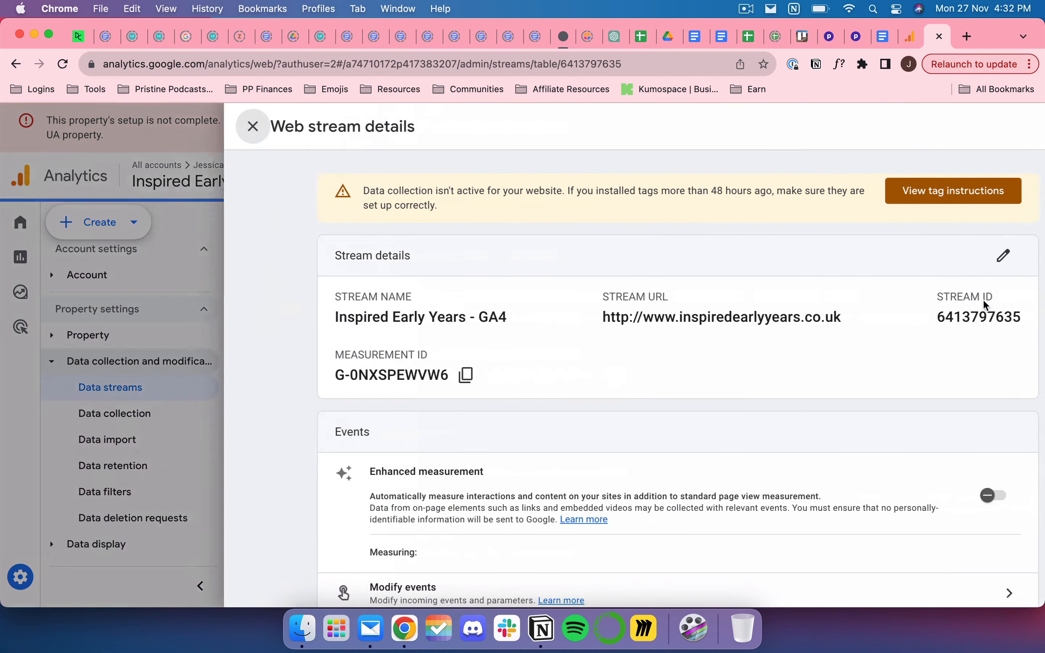
scroll(559, 397, "down", 1)
scroll(559, 397, "down", 3)
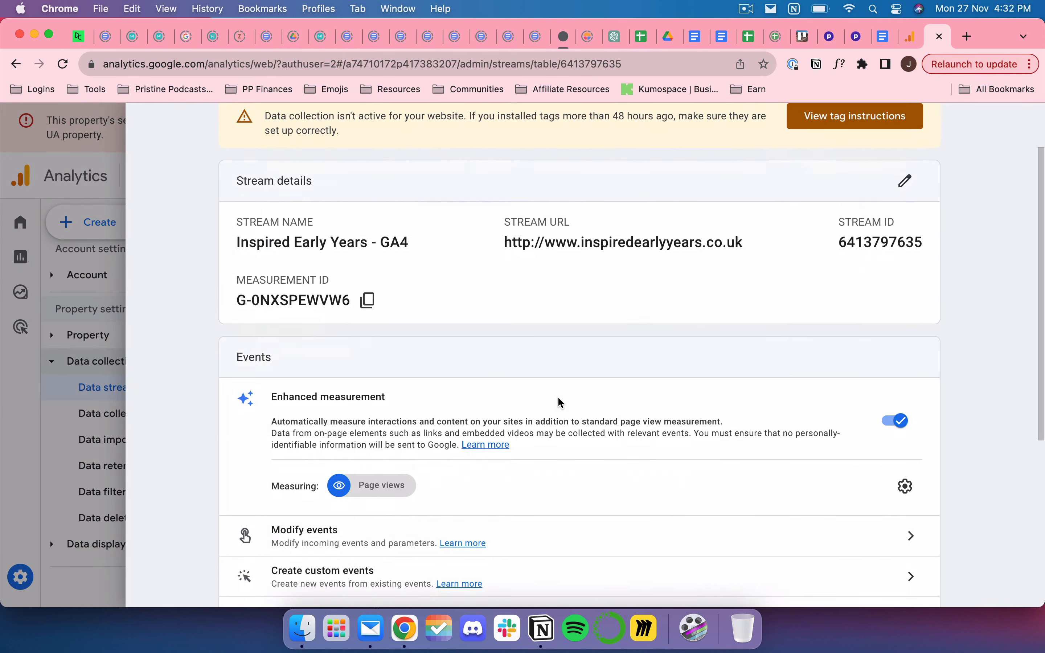
left_click_drag(236, 225, 341, 246)
left_click(325, 243)
scroll(311, 287, "down", 5)
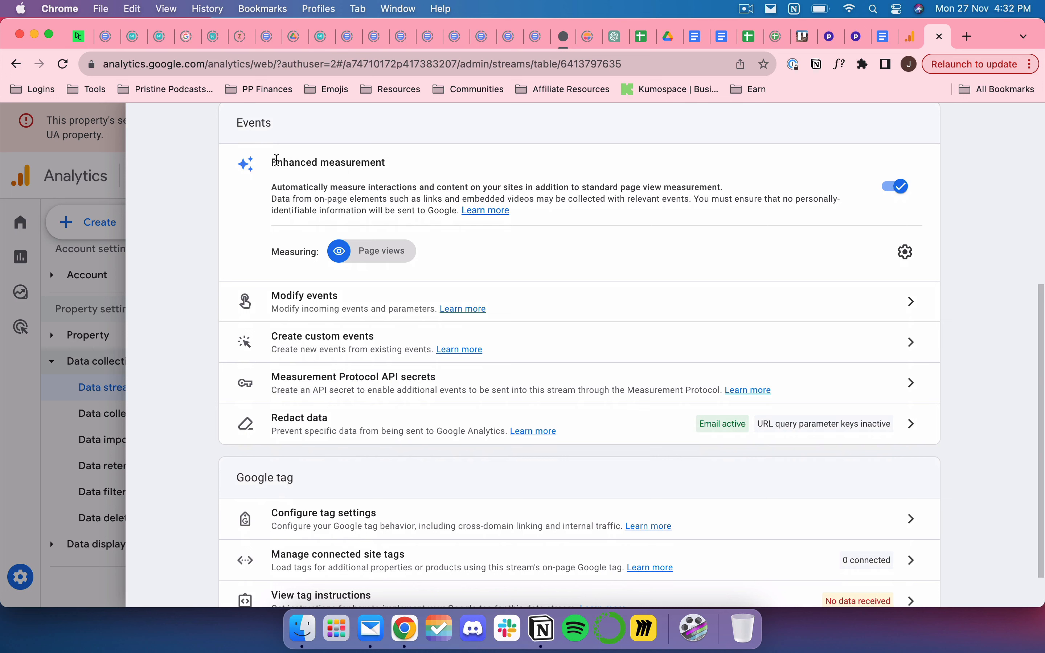
left_click_drag(273, 163, 385, 164)
left_click(362, 257)
- Enable scrolls, outbound clicks, site search, form interactions, video engagement and file downloads in the stream's Enhanced measurement settings and save
left_click(908, 254)
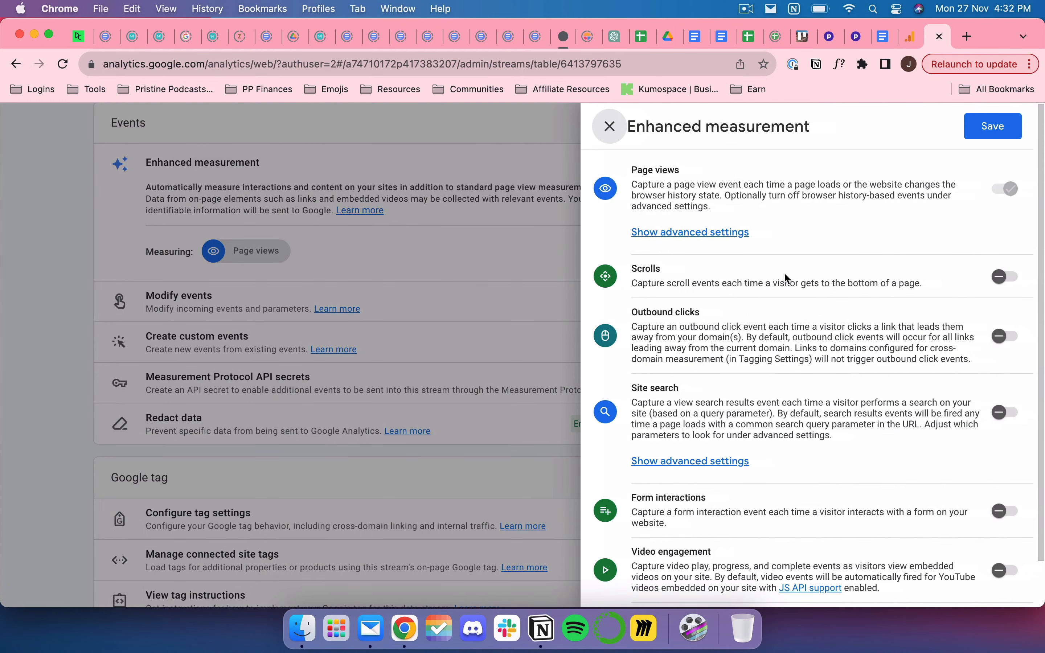
scroll(858, 209, "down", 1)
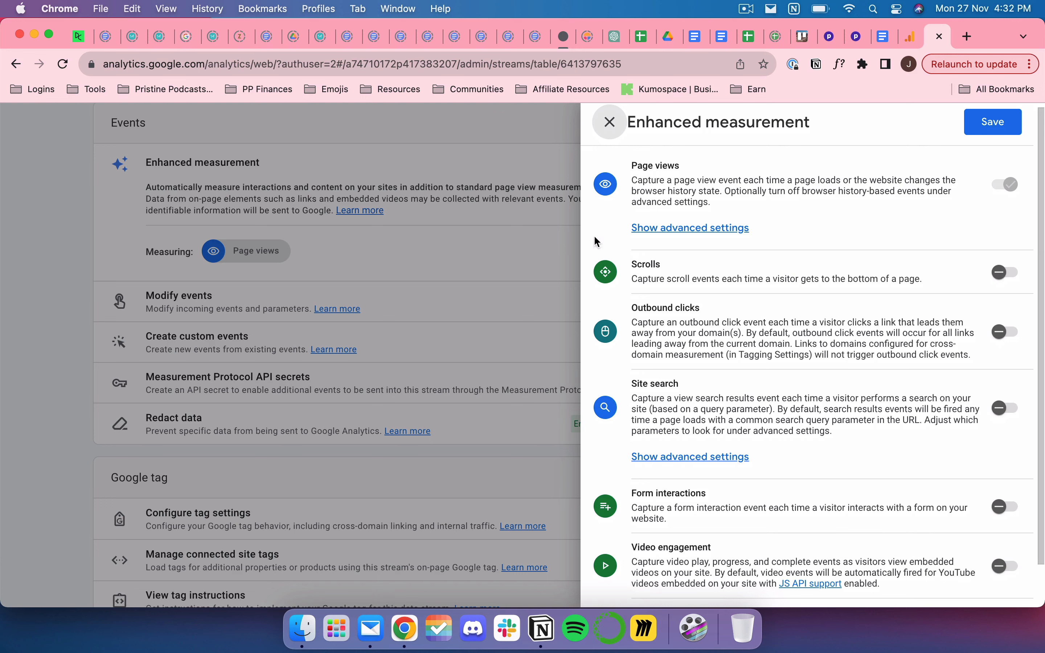
scroll(701, 205, "down", 3)
left_click(1014, 258)
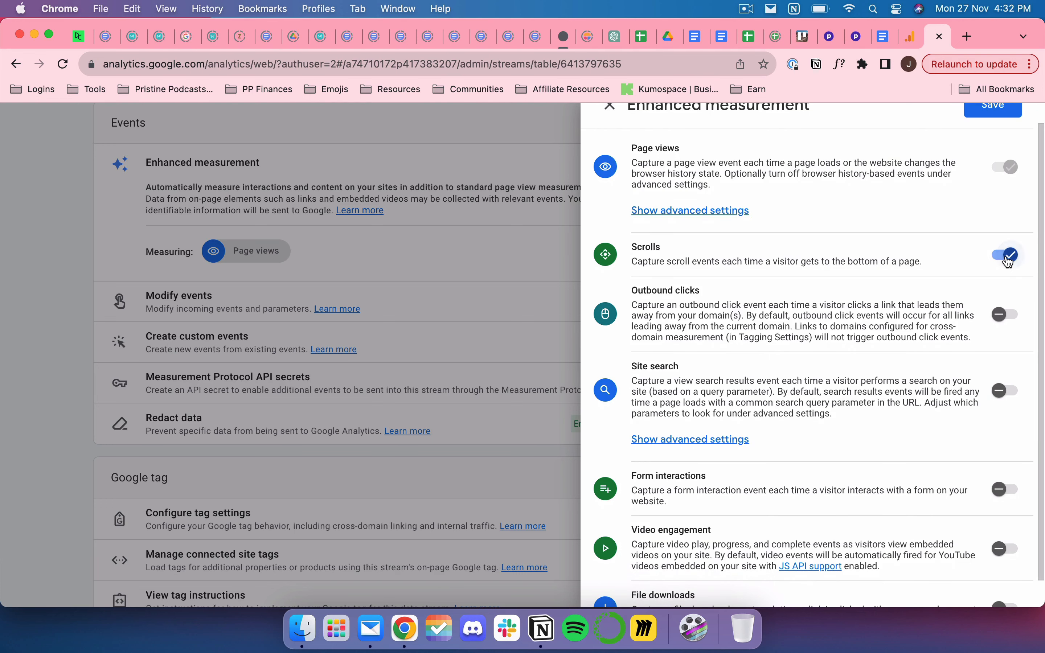
scroll(894, 265, "down", 2)
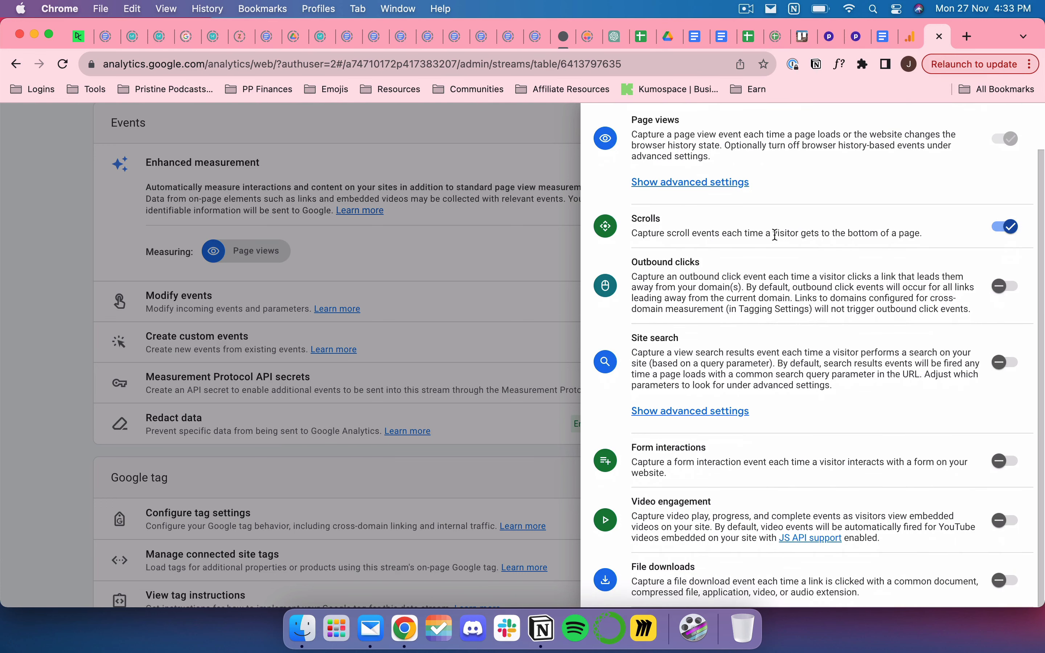
left_click(1004, 286)
left_click(1006, 363)
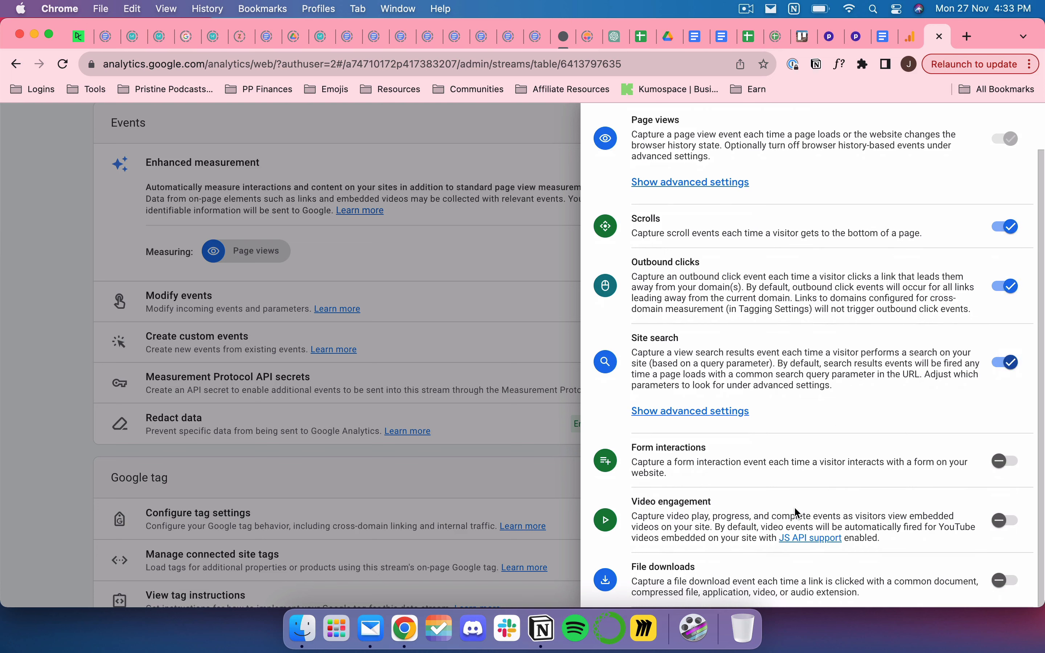
left_click(1004, 461)
left_click(1006, 522)
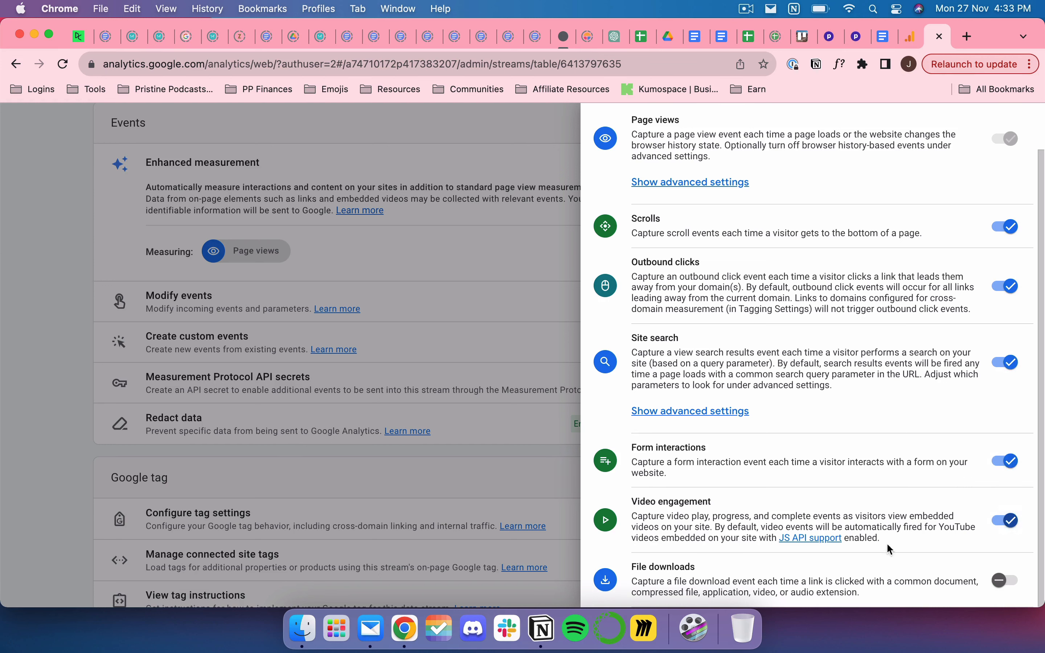
left_click(1006, 580)
scroll(935, 553, "up", 2)
left_click(988, 134)
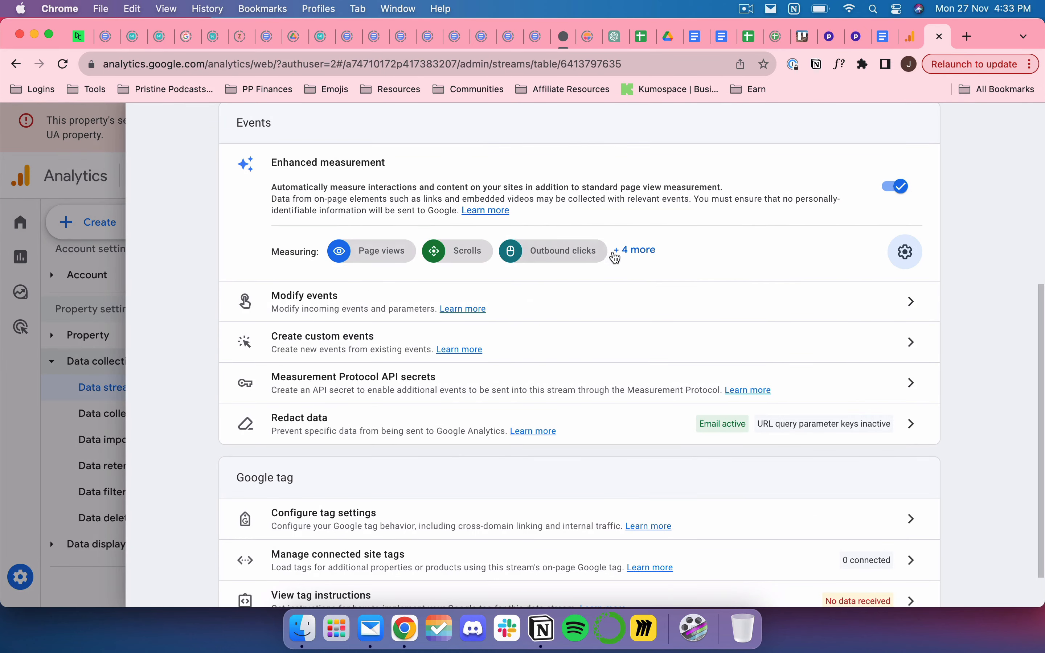
- Look at the stream's event modifications and custom events, closing each without creating anything
scroll(388, 305, "down", 1)
scroll(389, 305, "up", 1)
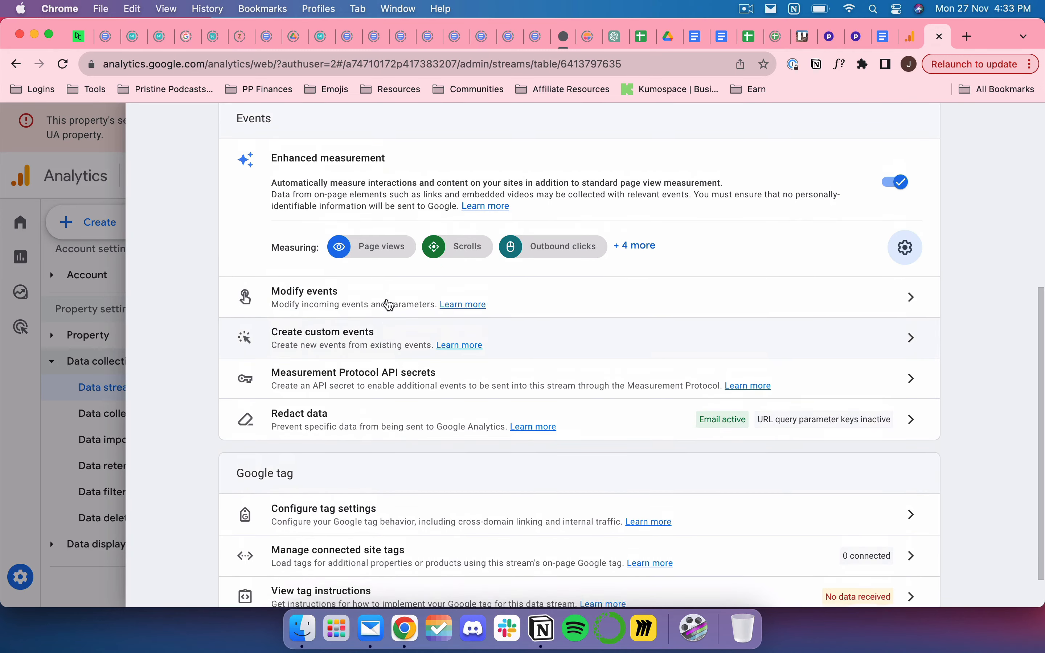
left_click(291, 304)
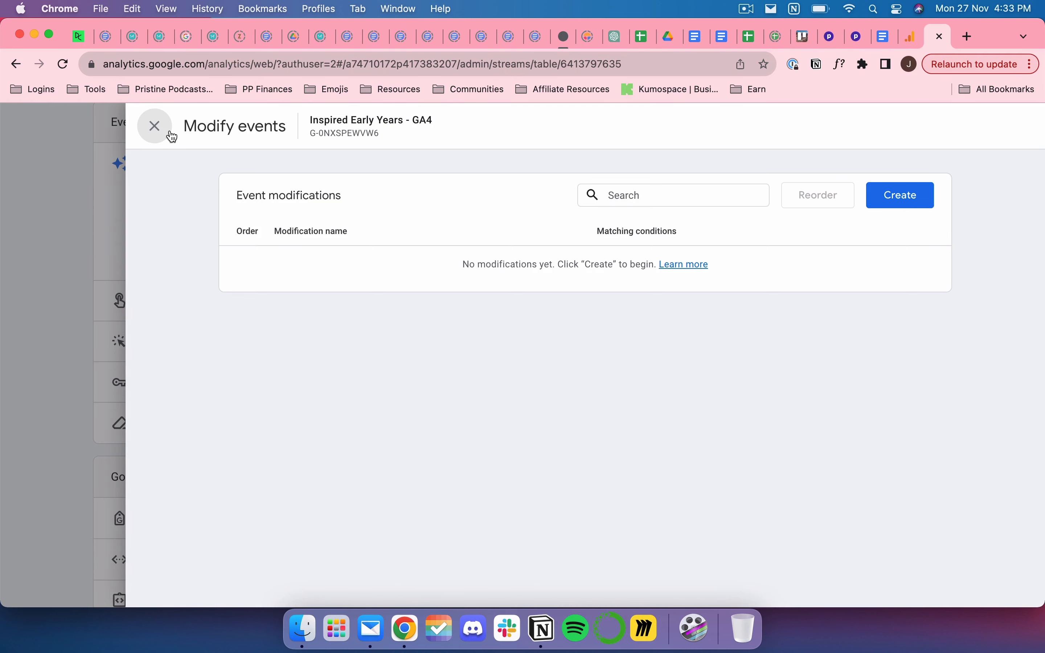
left_click(155, 126)
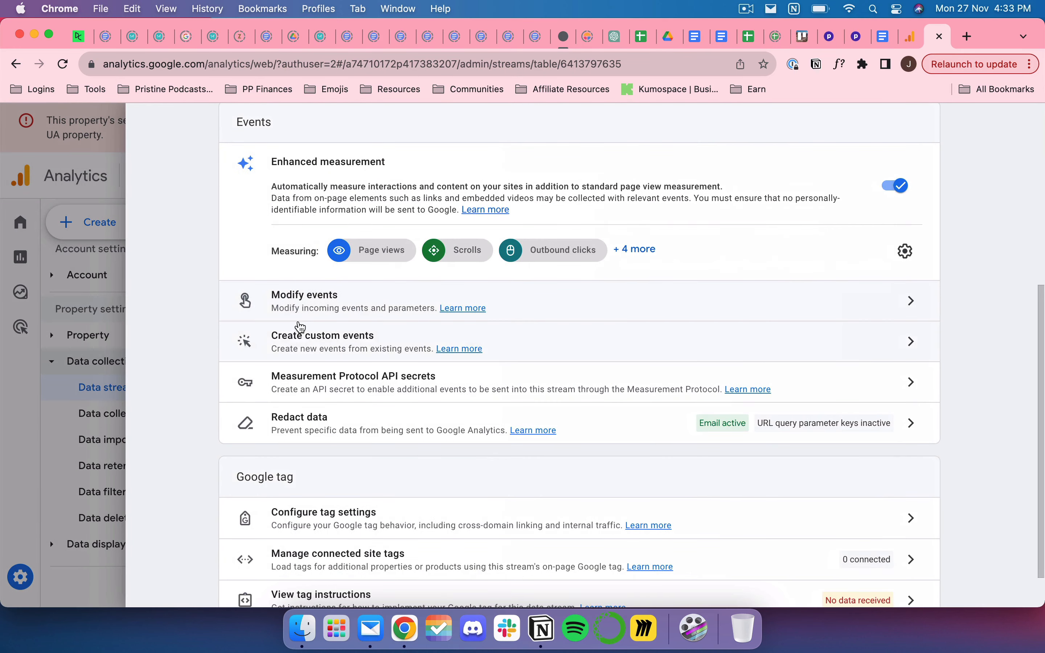
scroll(296, 332, "down", 1)
left_click(281, 328)
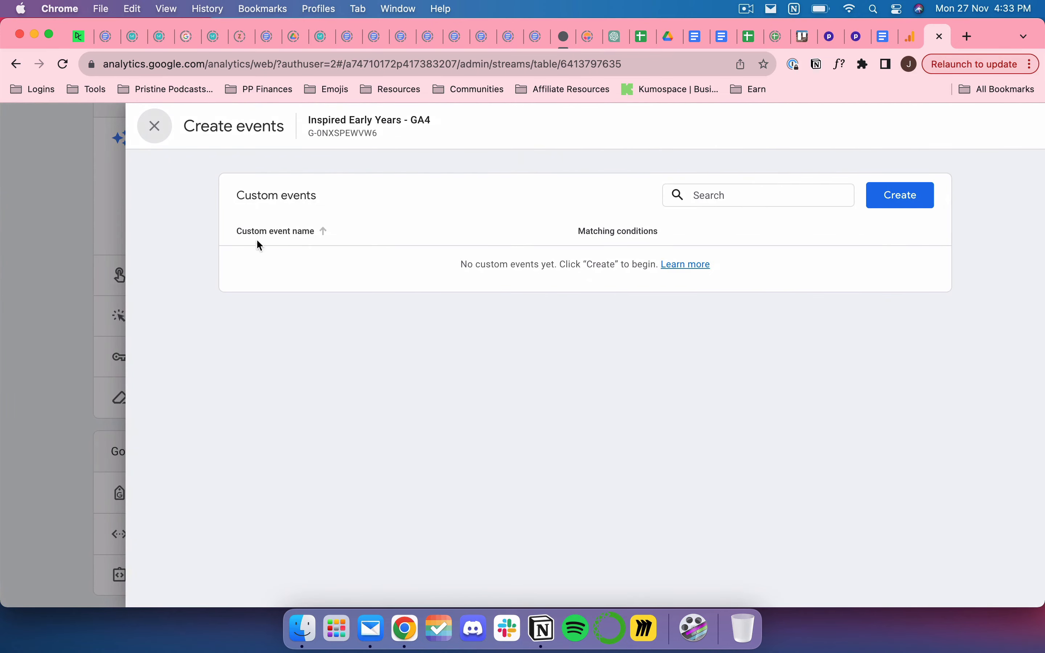
left_click(155, 125)
- Look over the remaining event and Google tag options of the web stream and open its Google tag configuration
scroll(318, 298, "down", 1)
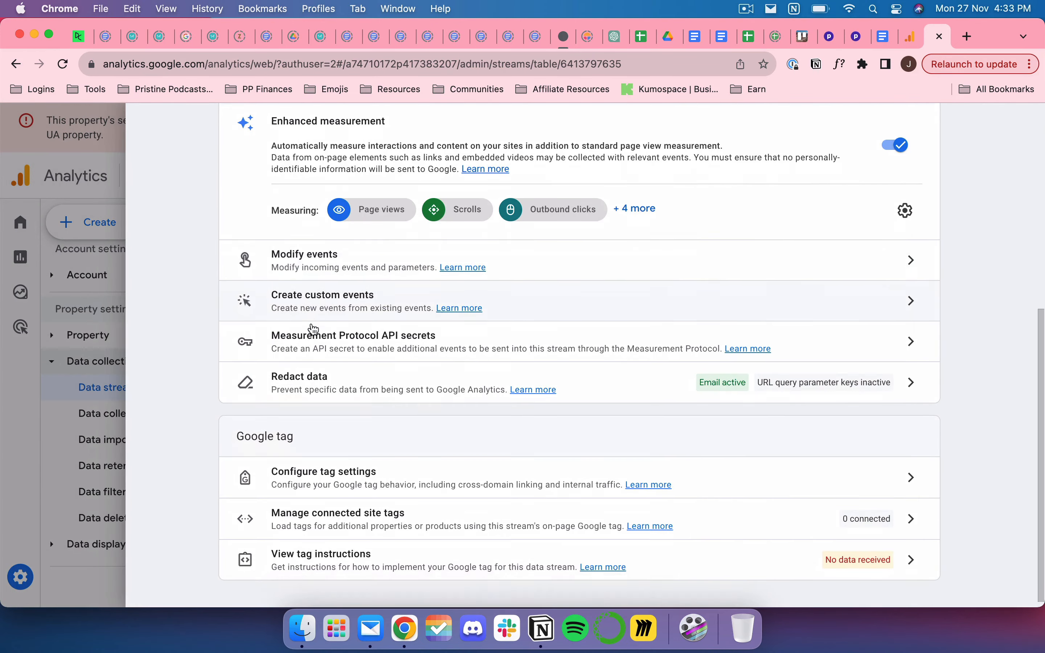
scroll(315, 294, "up", 1)
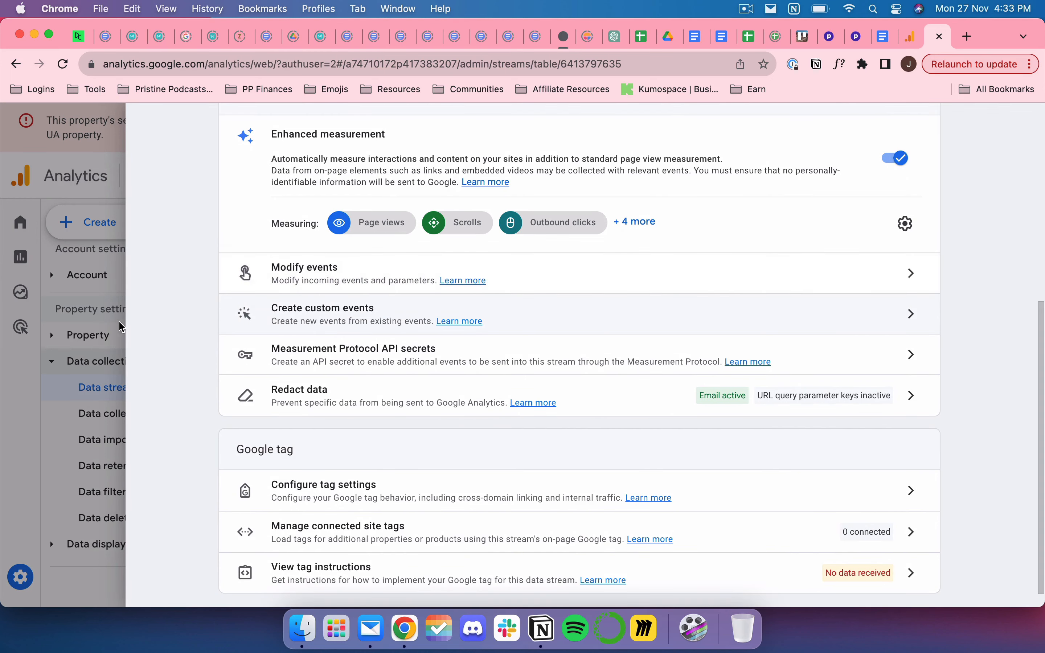
scroll(302, 325, "down", 1)
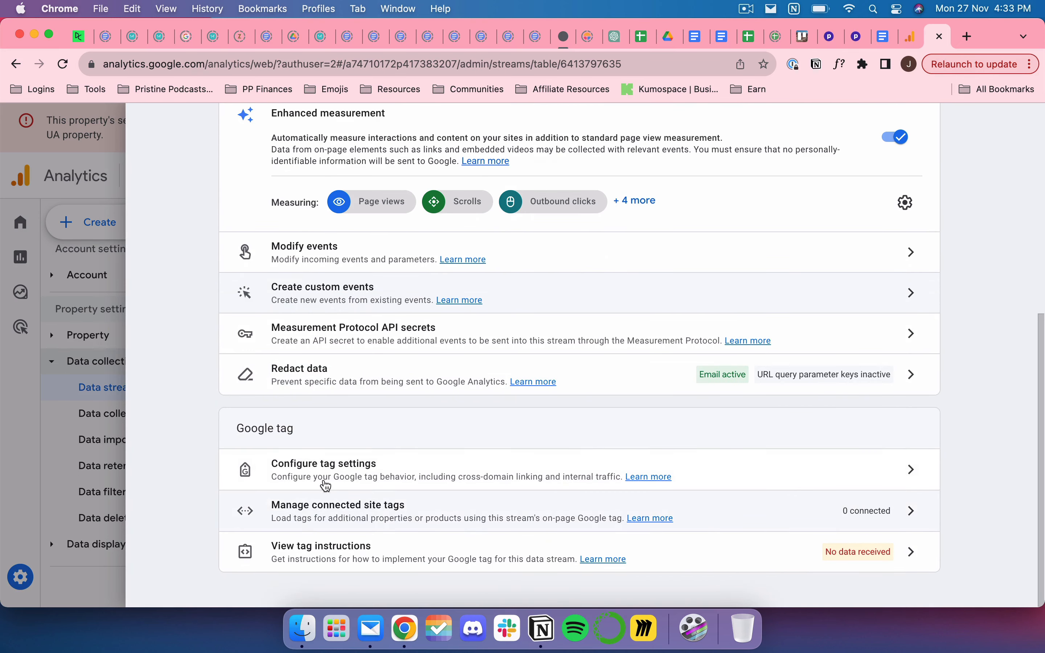
left_click(305, 473)
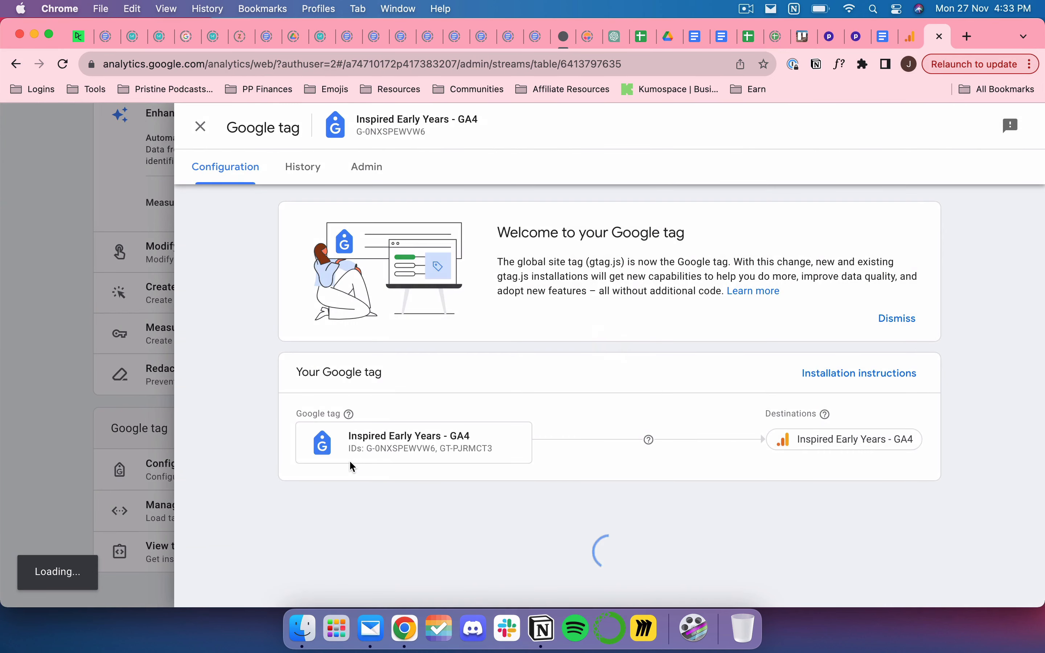
- Look over the Google tag configuration and open the tag's manual installation instructions
scroll(551, 297, "down", 5)
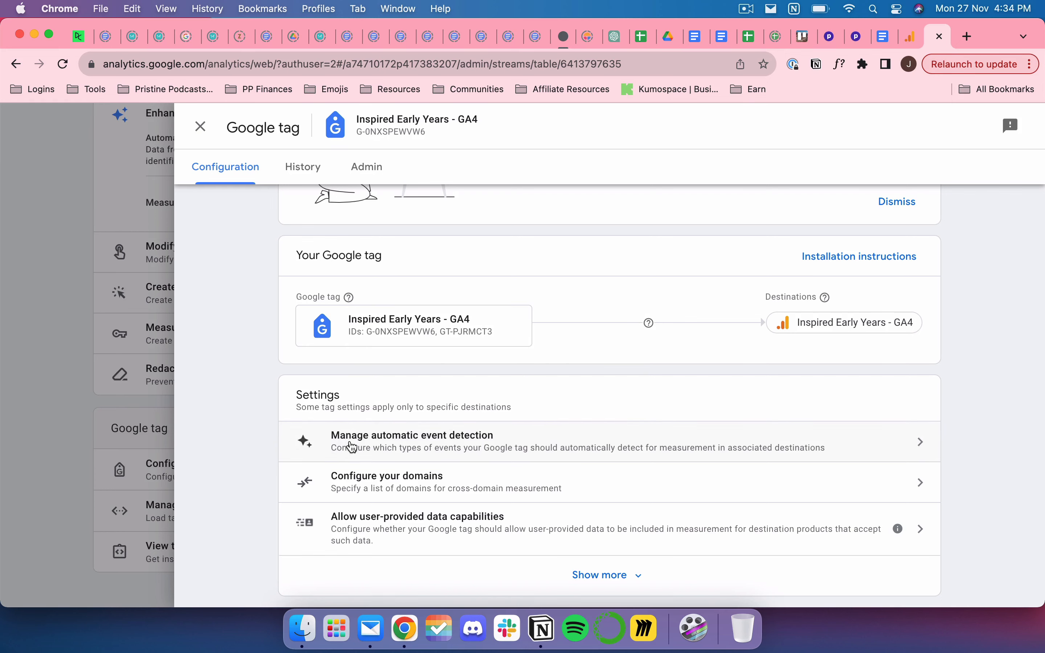
scroll(352, 447, "up", 3)
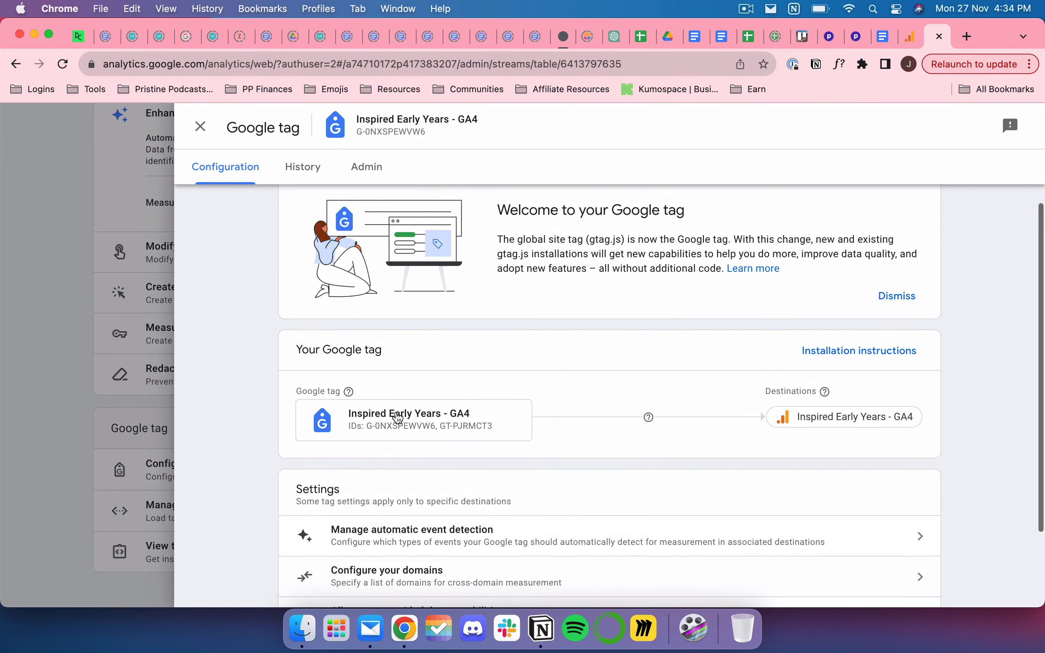
left_click(826, 351)
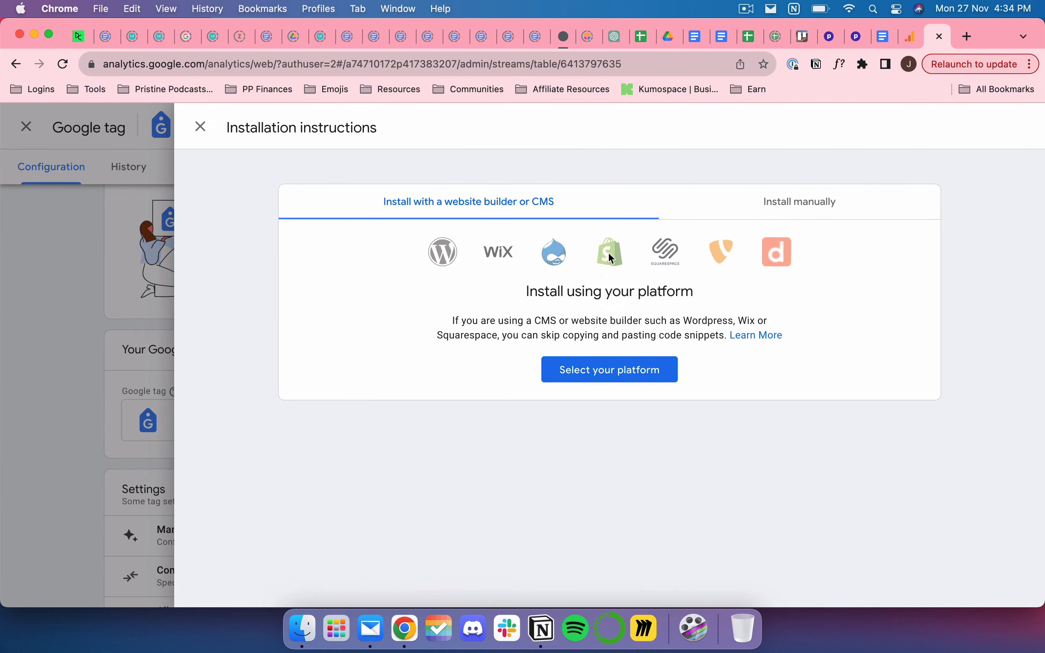
left_click(782, 204)
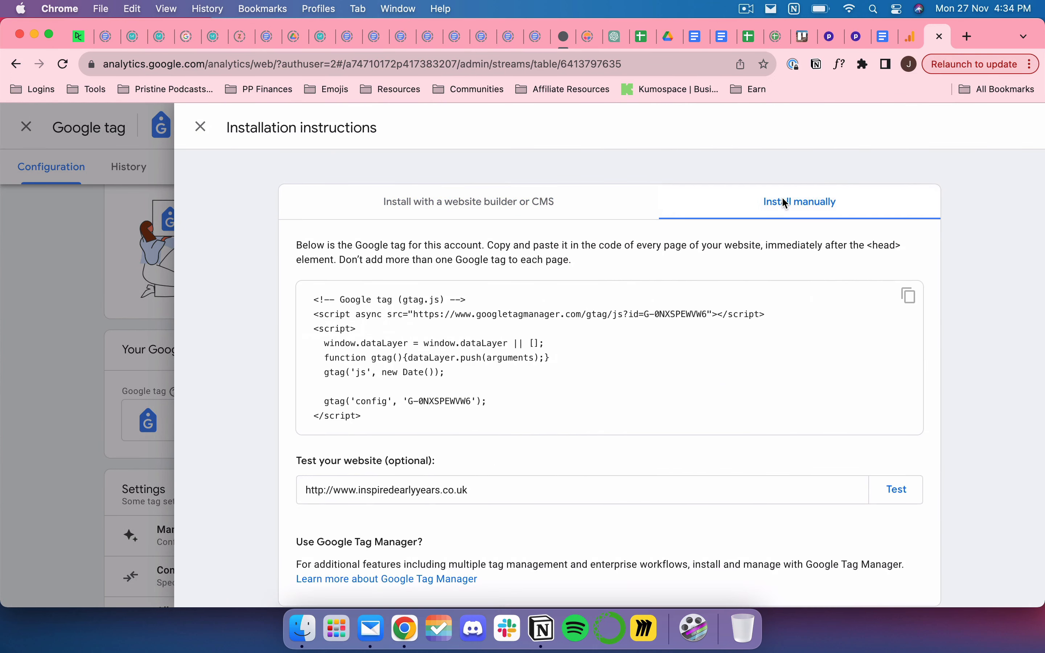
- Review the gtag.js snippet and its measurement ID, and copy the whole snippet to the clipboard
scroll(600, 290, "down", 1)
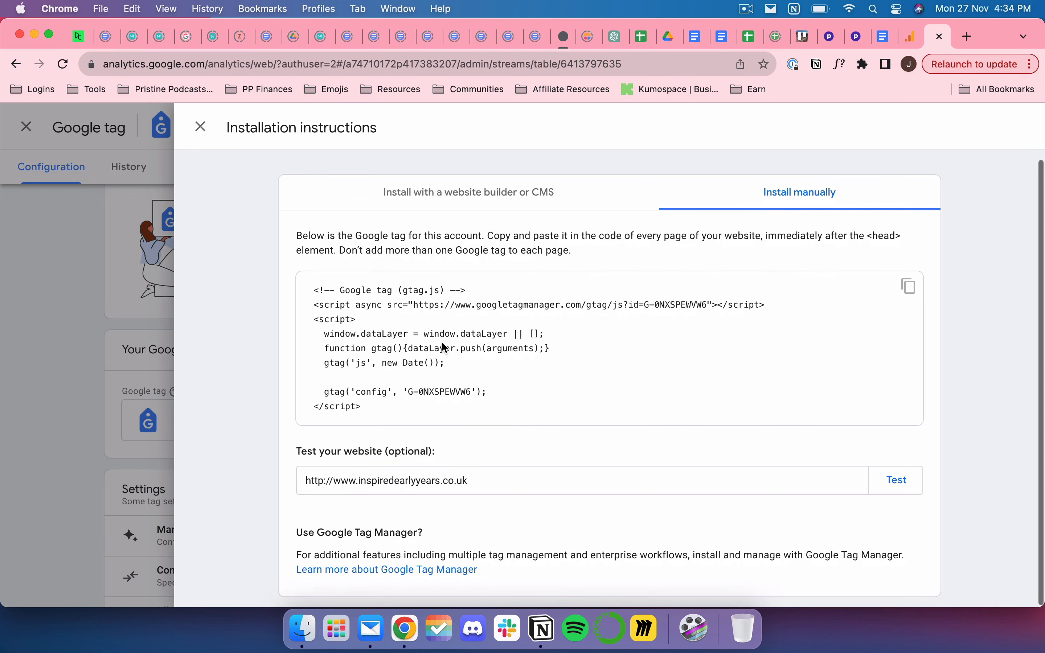
left_click_drag(365, 411, 357, 330)
left_click(356, 327)
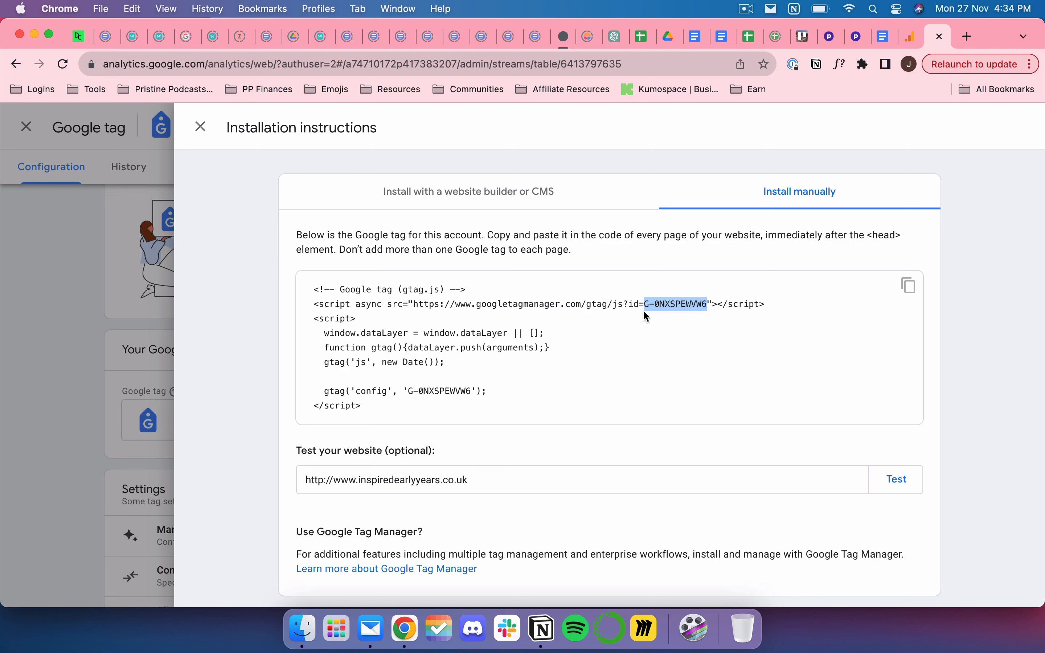
left_click(910, 287)
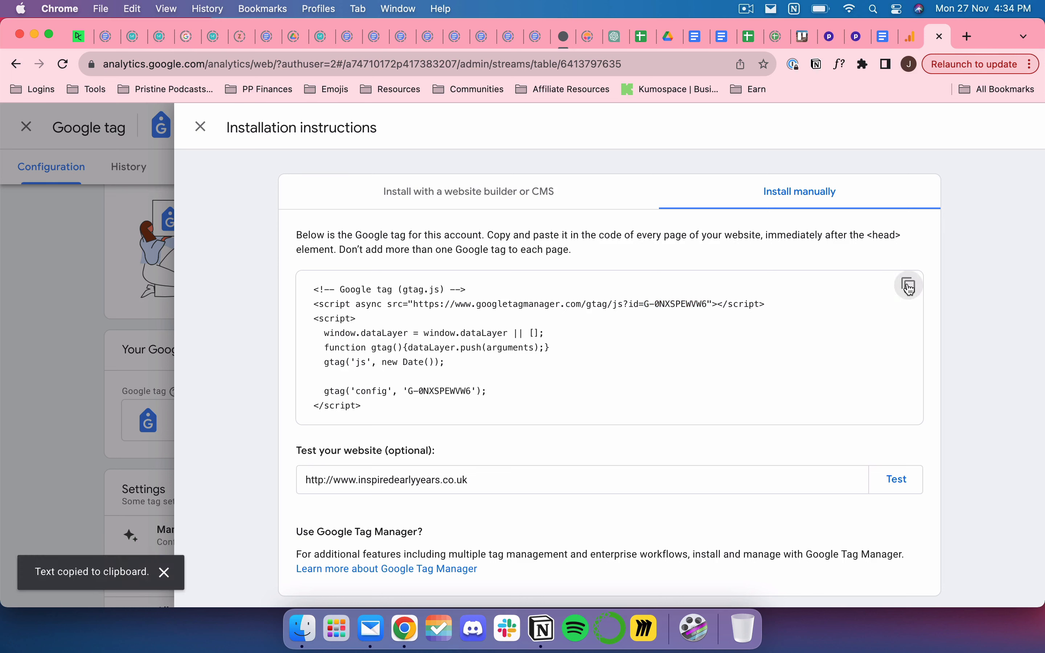
- Open the WordPress site's Divi Theme Options in a new browser tab and show the code integration settings
left_click(968, 37)
type("jessicadornieden.com/wp-admin/admin.php?page=et_divi_options")
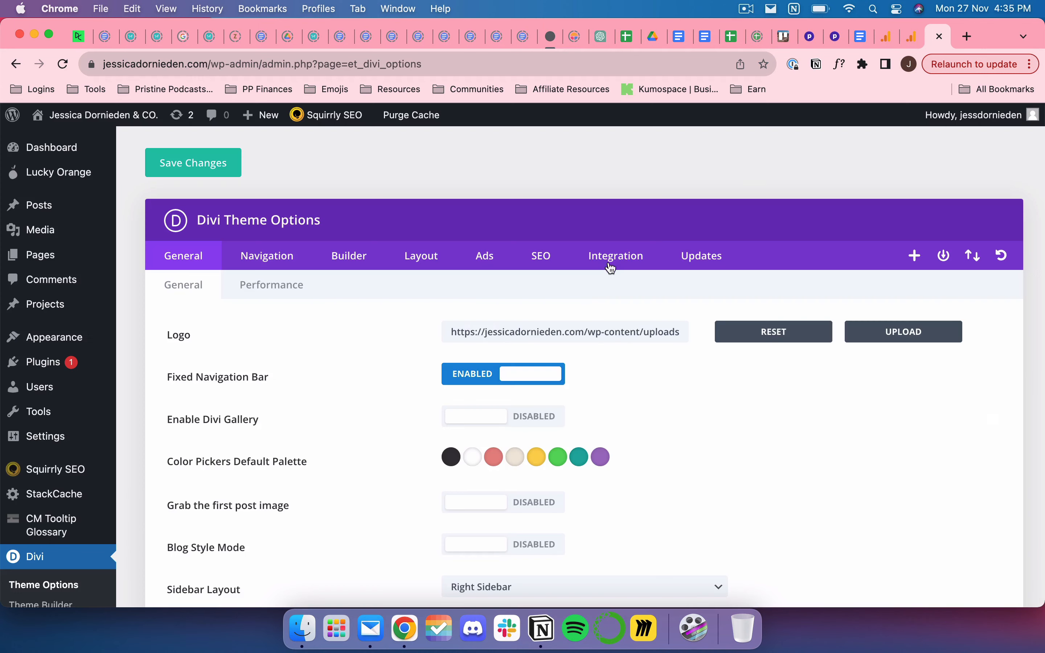
left_click(617, 261)
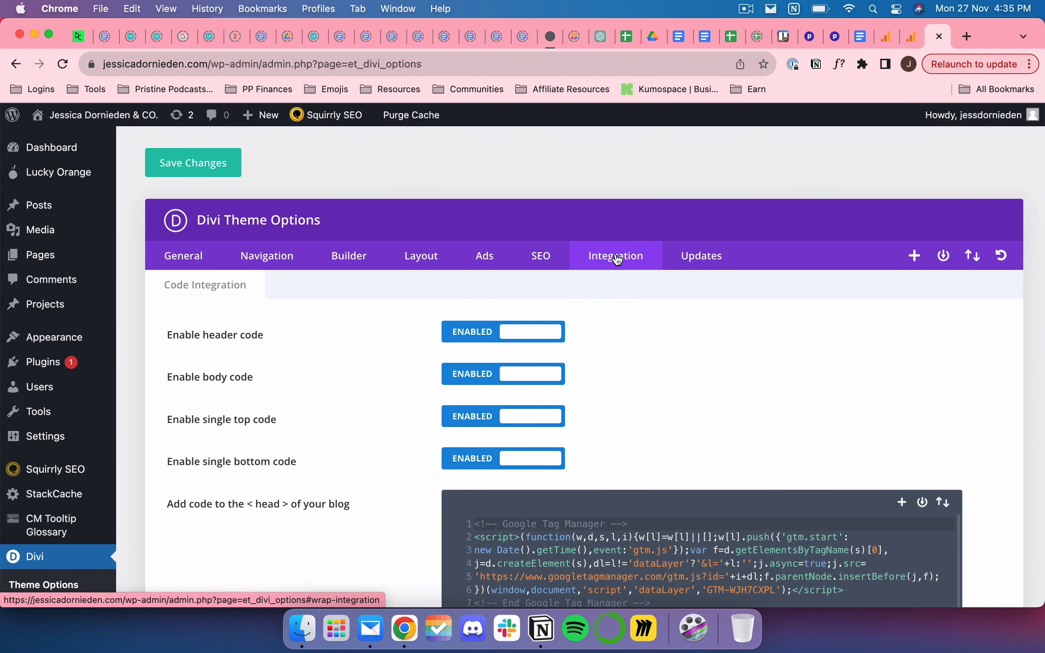
- Examine the fields for adding code to the head and body of the blog in the Divi integration settings
scroll(604, 344, "down", 2)
scroll(607, 351, "down", 1)
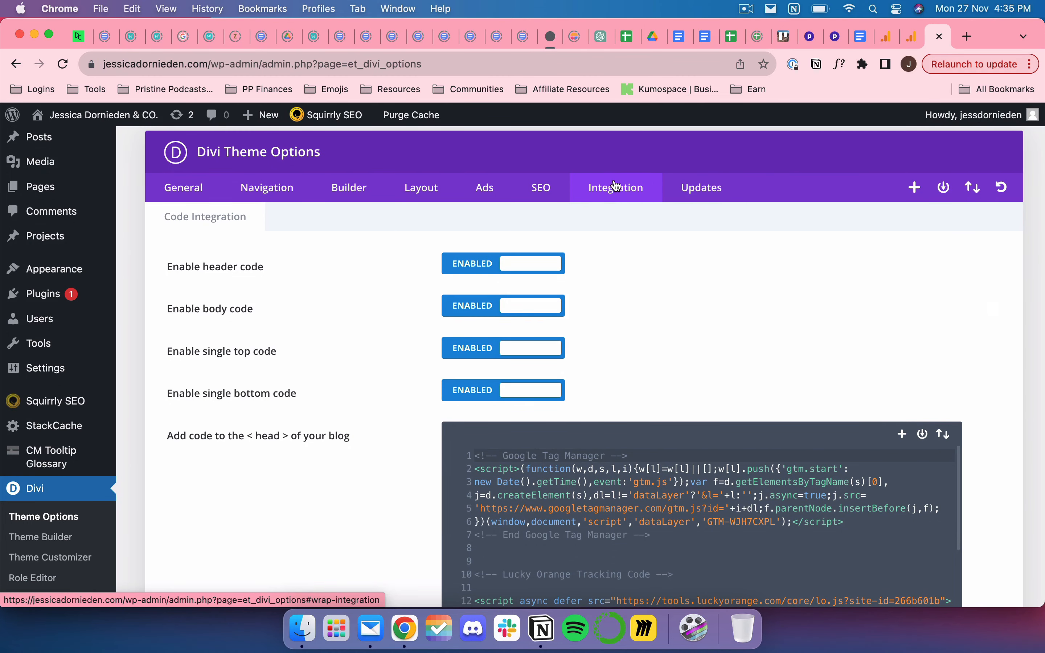
scroll(585, 322, "down", 3)
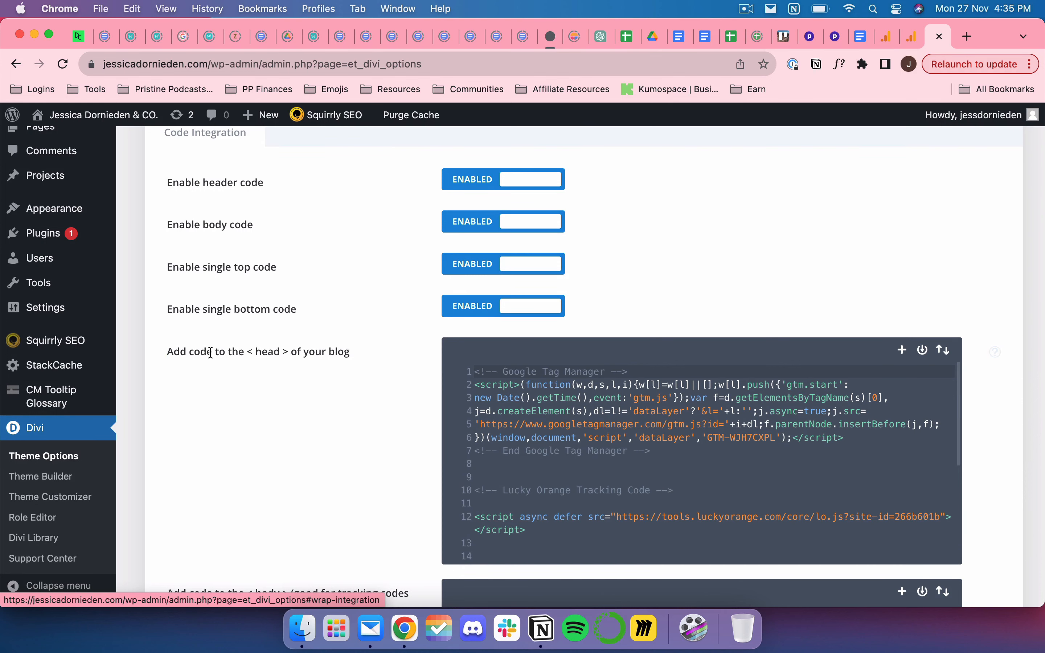
left_click_drag(168, 352, 338, 352)
left_click(301, 394)
scroll(300, 401, "down", 2)
scroll(302, 405, "down", 1)
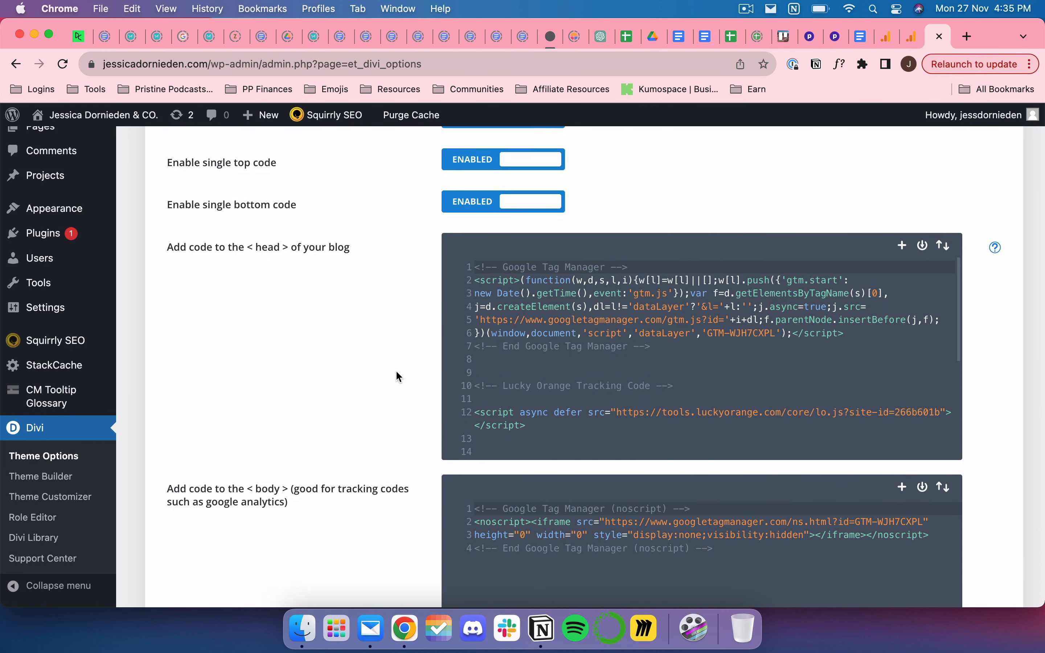
scroll(582, 326, "up", 1)
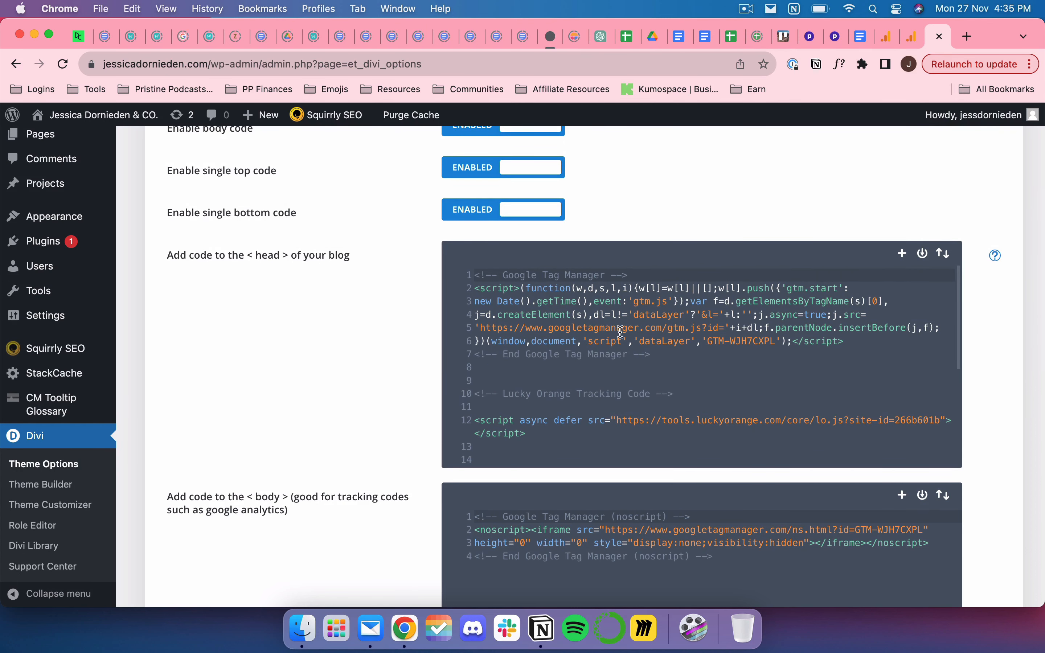
scroll(676, 225, "up", 1)
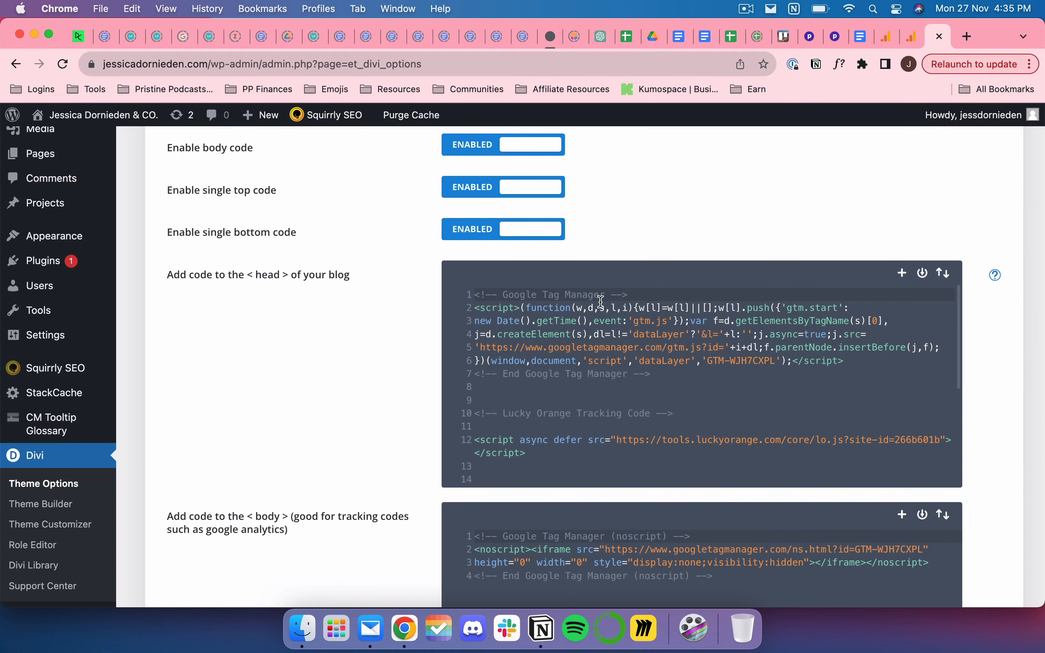
scroll(601, 301, "up", 1)
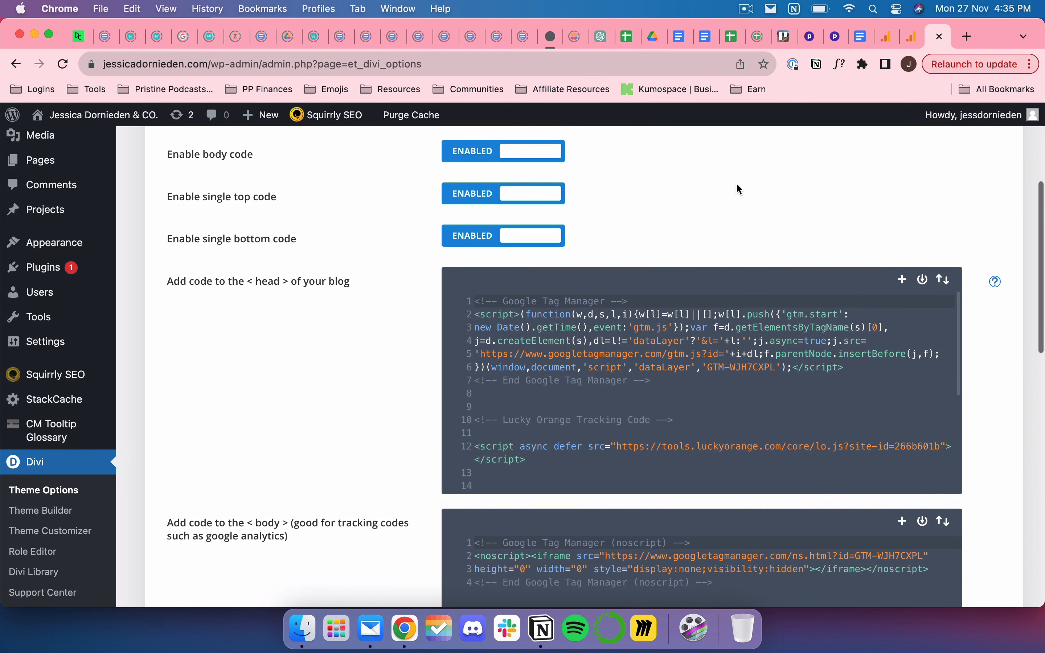
- Switch to Google Analytics, copy the Google tag snippet again and return to the Divi integration settings
left_click(914, 37)
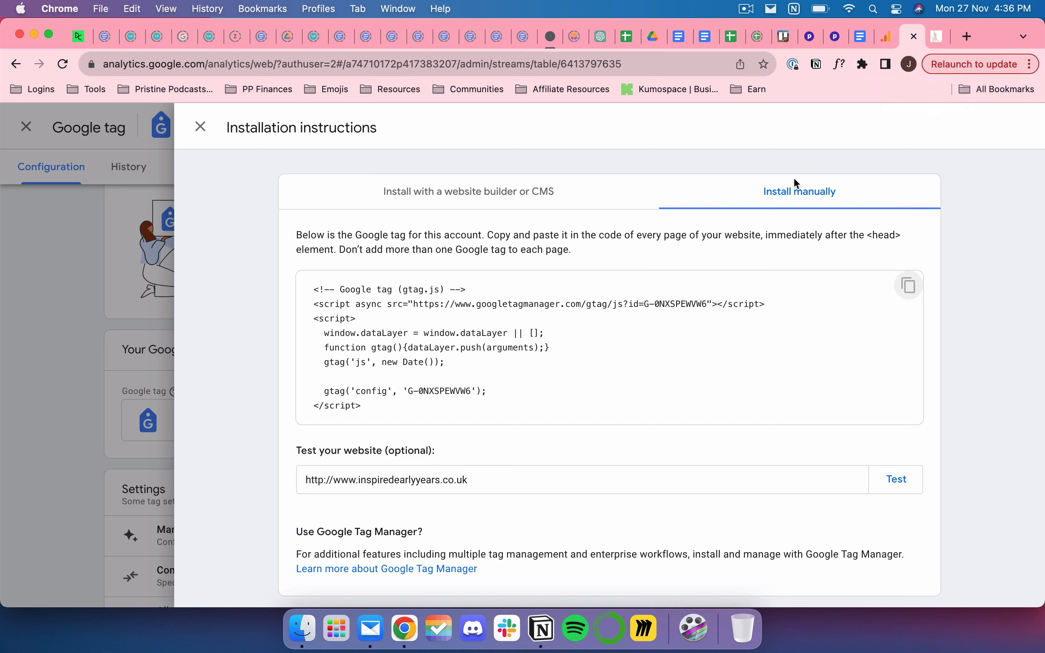
left_click(910, 286)
left_click(938, 37)
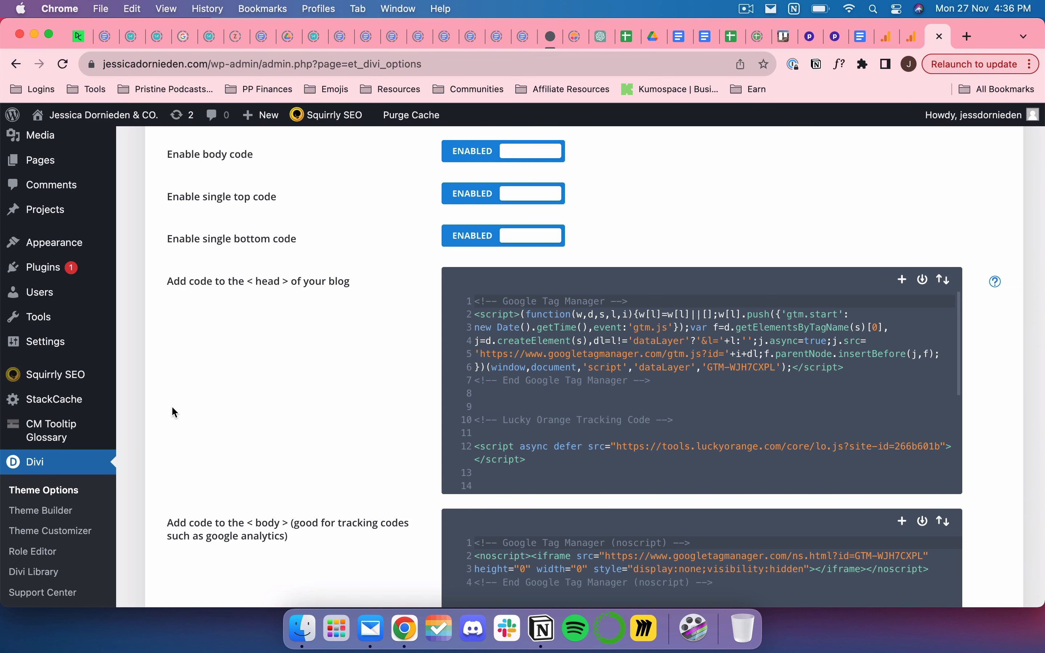
- Look over the Divi code fields and the WordPress Settings and Tools options as possible places for the tag
scroll(172, 408, "down", 2)
scroll(171, 408, "down", 2)
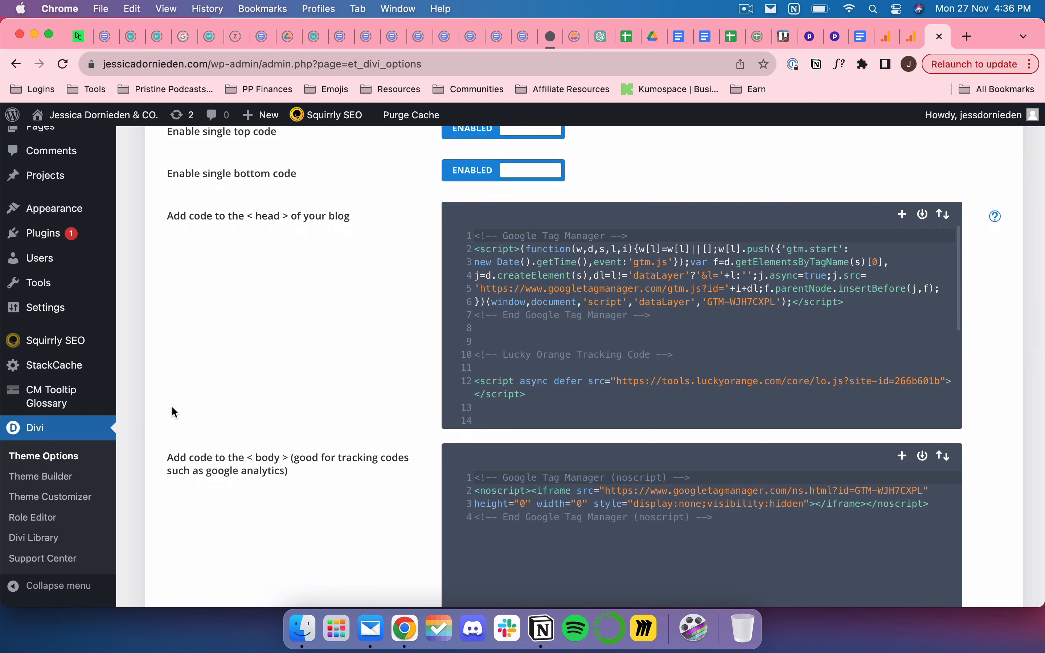
mouse_move(67, 308)
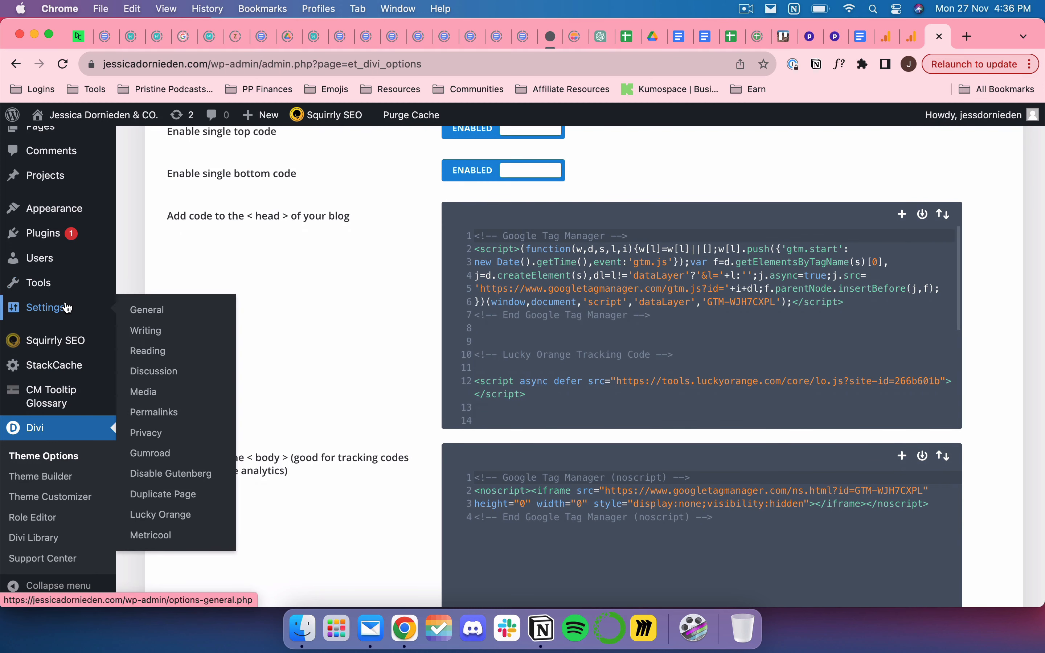
mouse_move(59, 285)
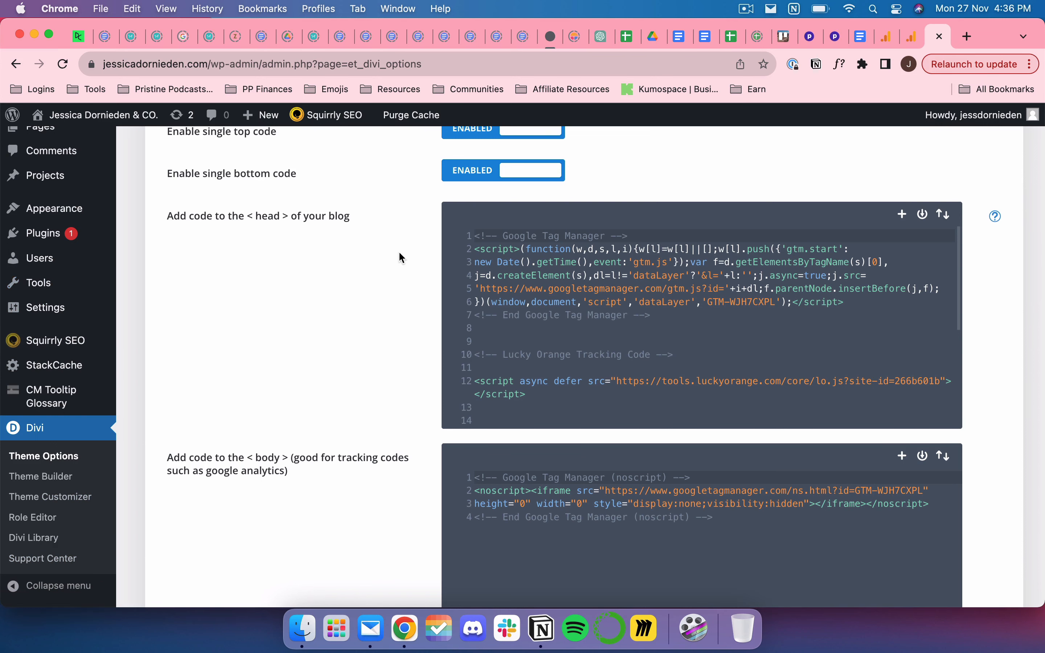
- Return to Google Analytics and close the installation instructions, the Google tag configuration and the web stream details
left_click(910, 45)
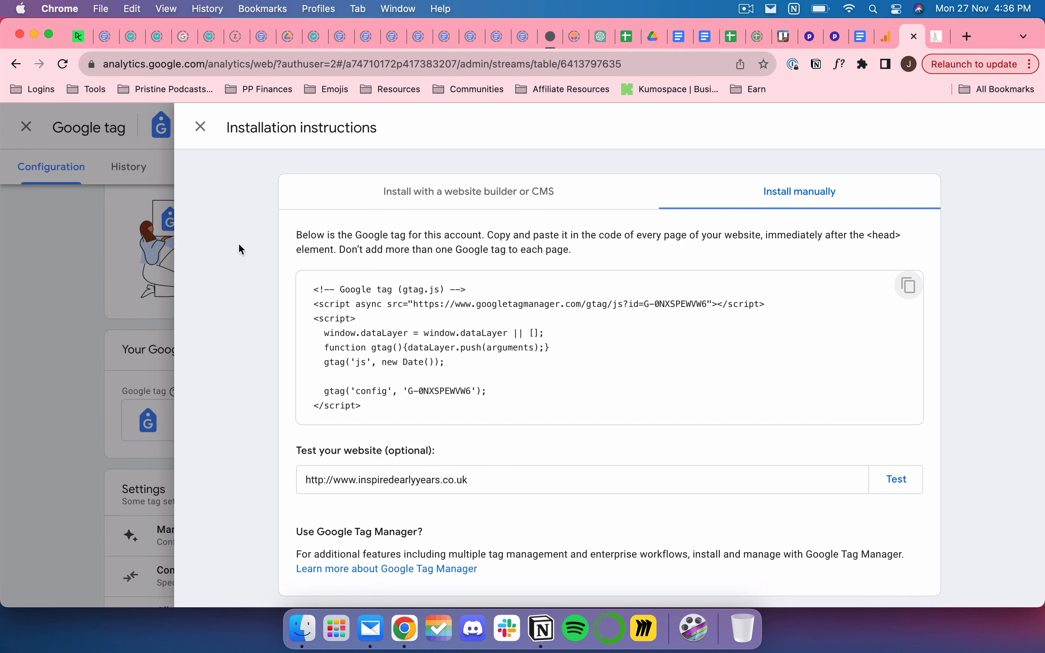
left_click(201, 127)
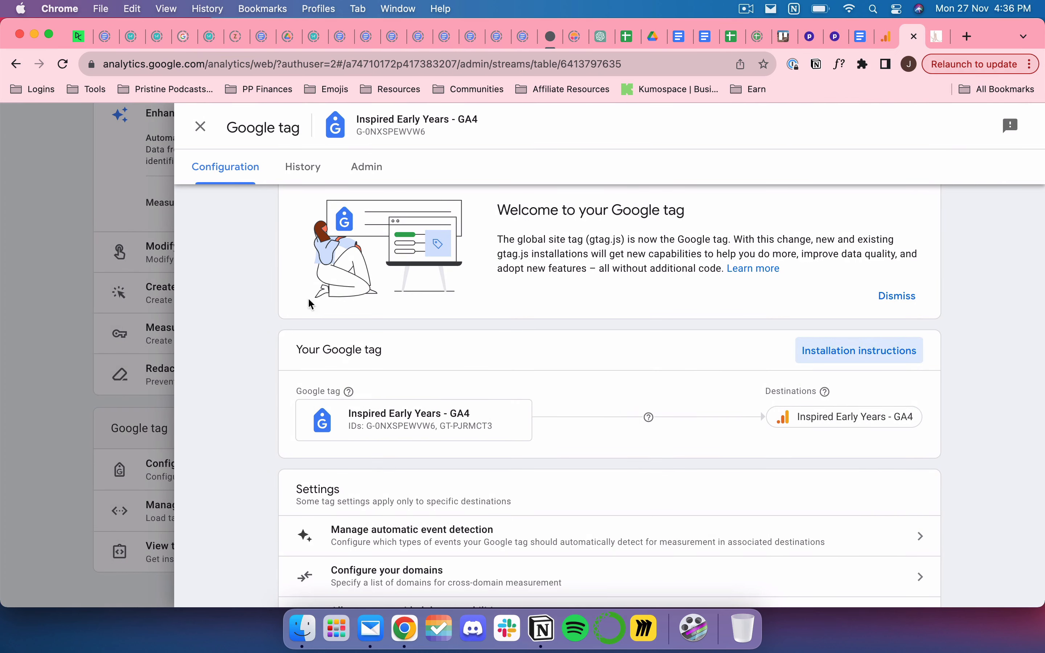
scroll(449, 278, "down", 3)
scroll(449, 277, "down", 1)
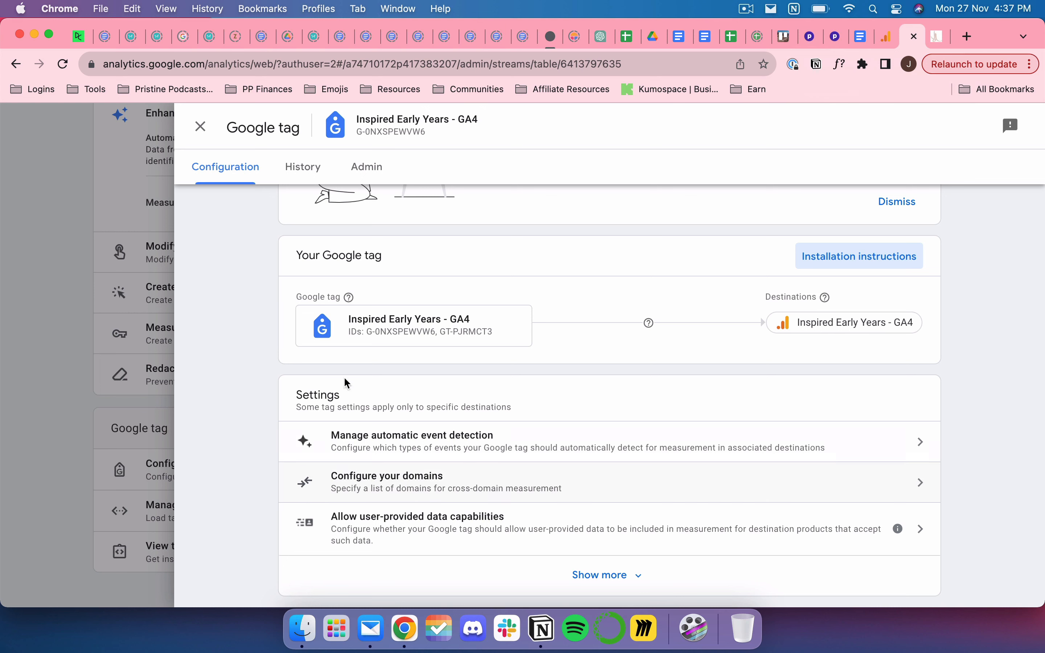
left_click(215, 135)
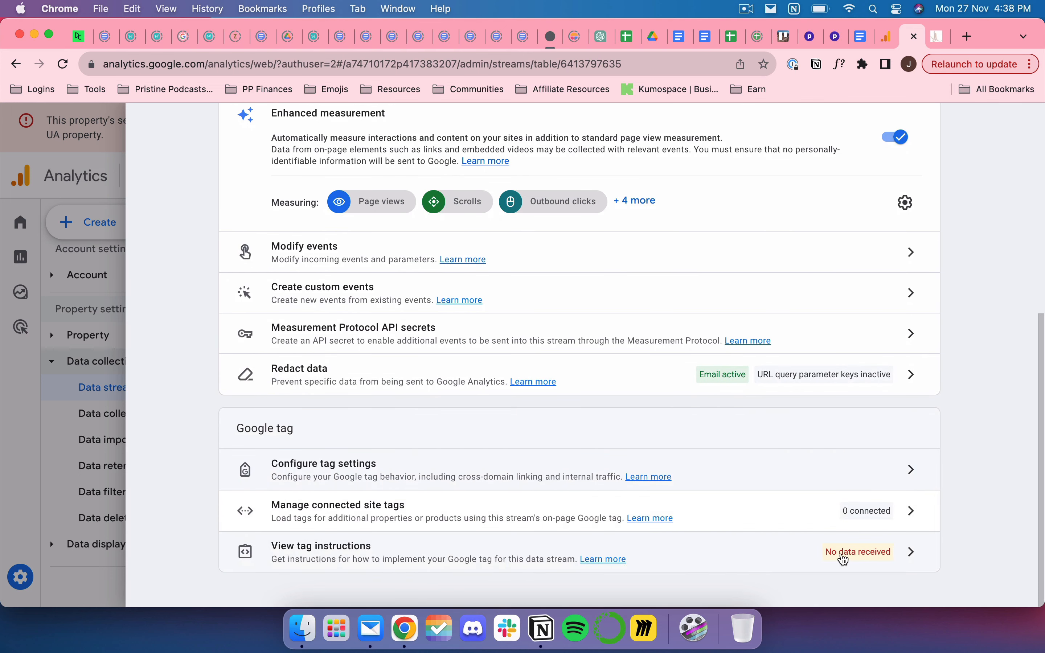
scroll(831, 534, "up", 10)
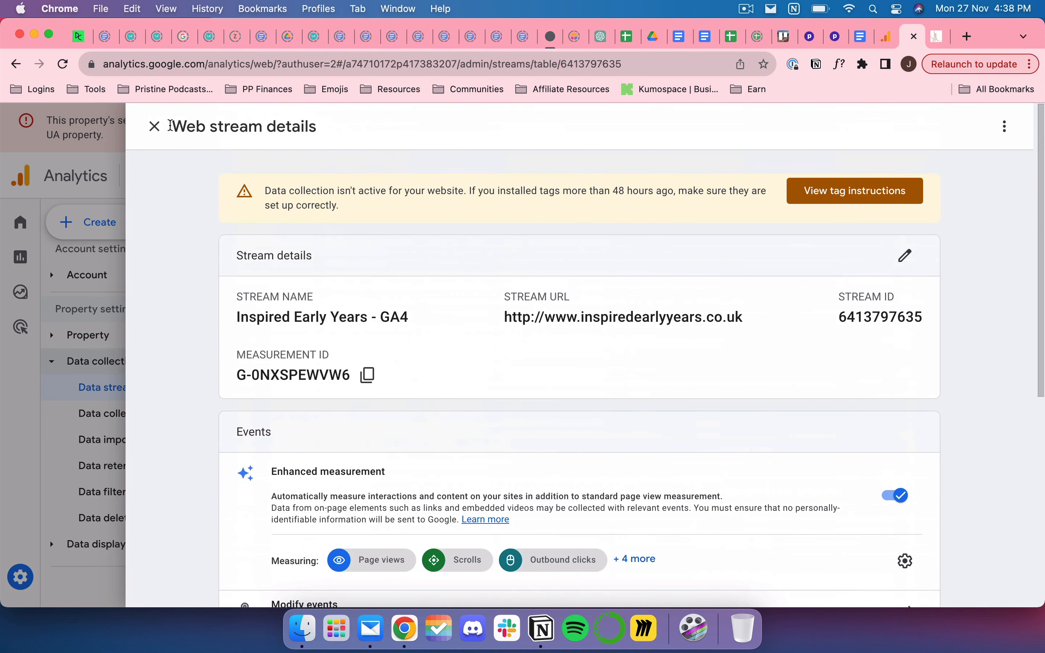
left_click(154, 127)
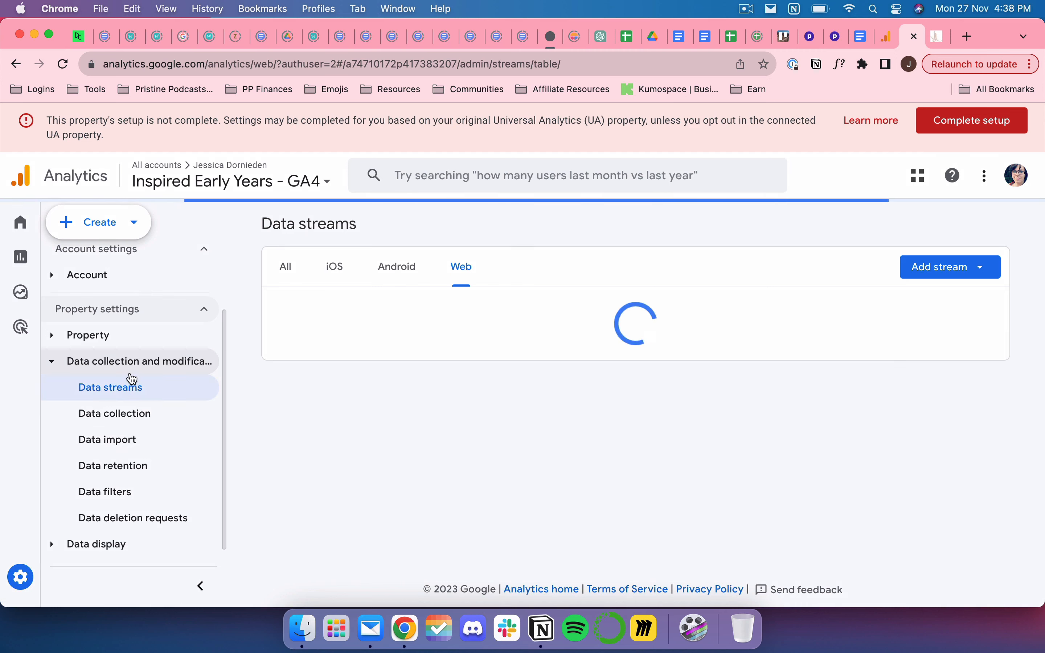
- Open the Setup Assistant of the GA4 property and mark "Collect website and app data" as complete
scroll(132, 379, "up", 4)
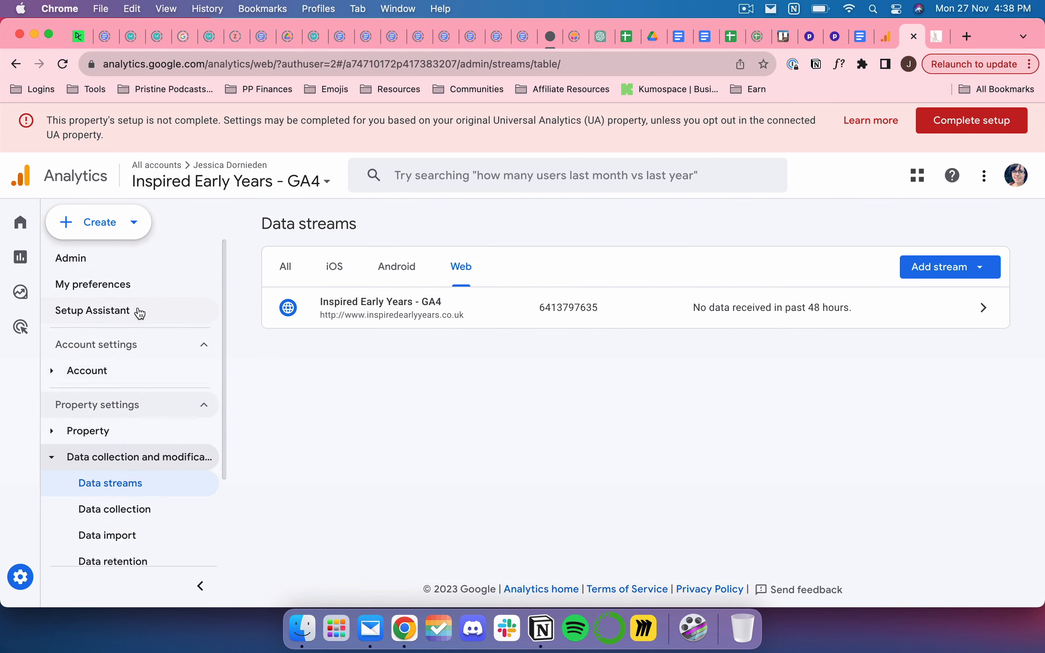
left_click(106, 311)
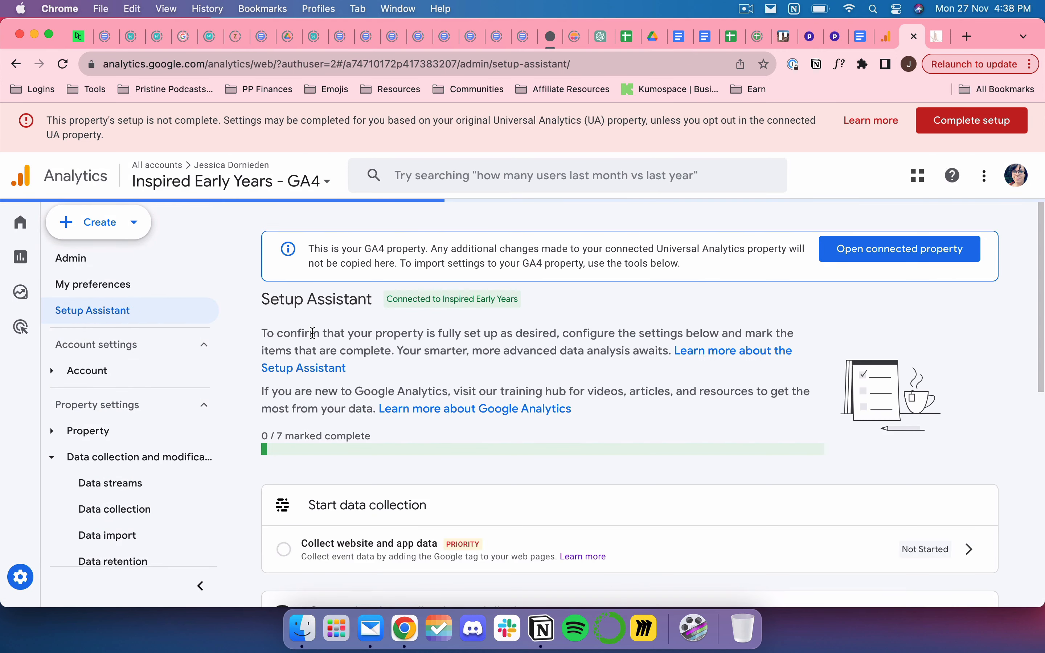
scroll(441, 333, "down", 5)
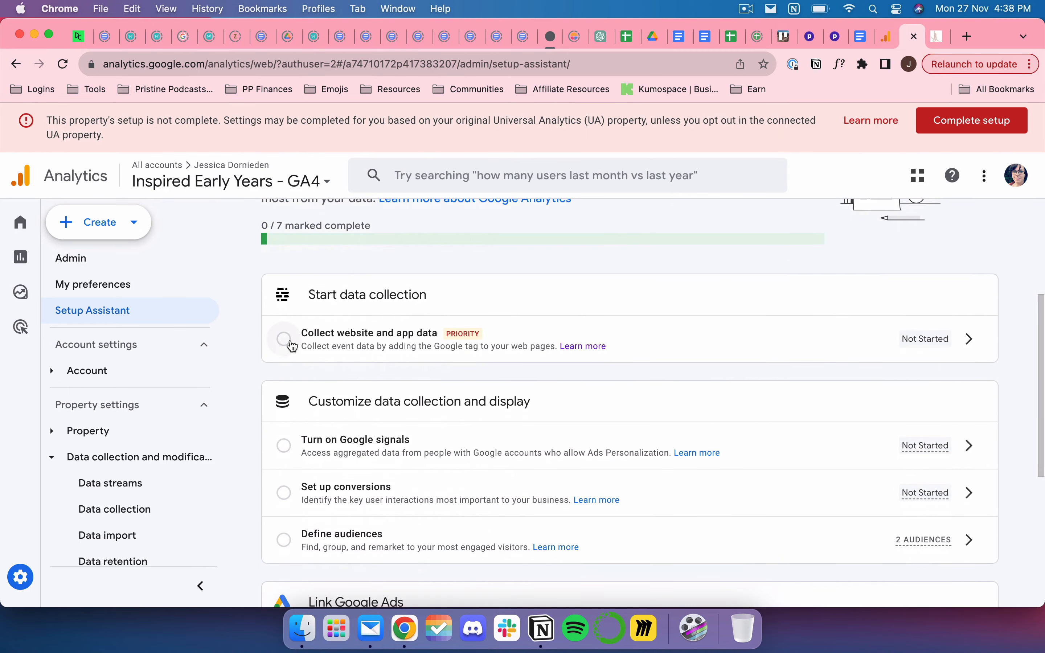
left_click(284, 339)
left_click(613, 394)
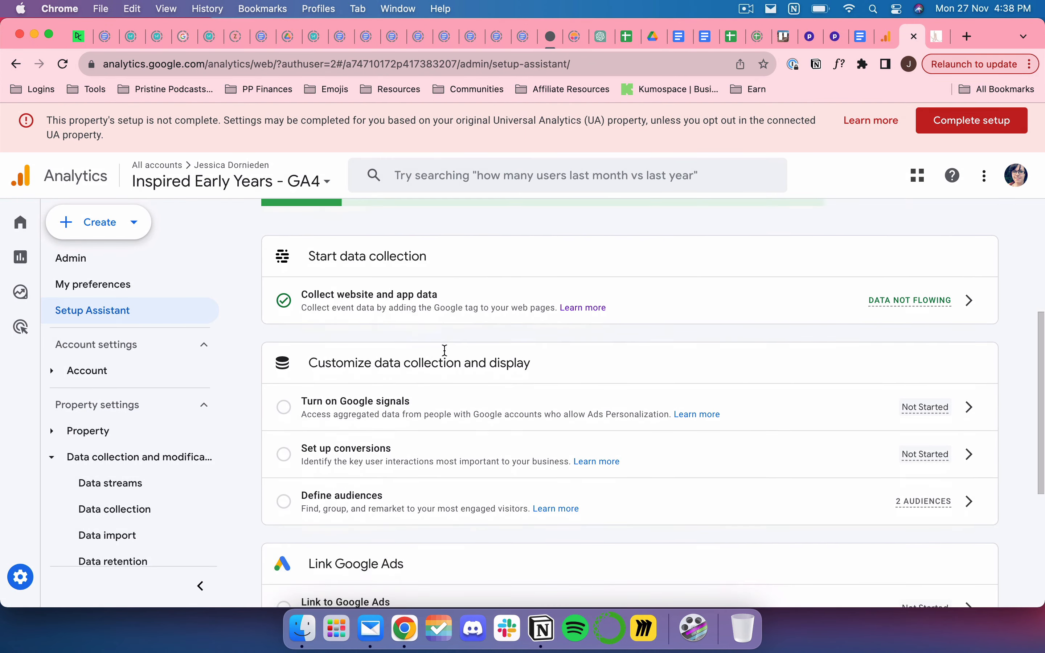
- Mark the Google Ads tasks "Link to Google Ads", "Bid on GA4 conversions" and "Target ads to GA4 audiences" as complete
scroll(444, 349, "down", 4)
scroll(940, 232, "up", 3)
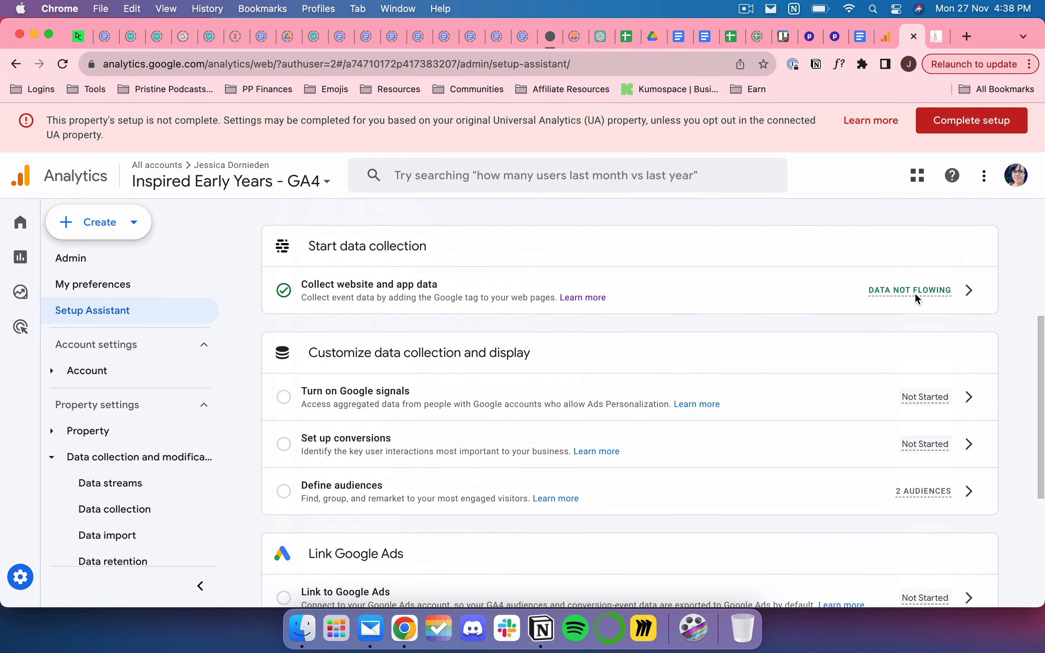
scroll(701, 352, "down", 3)
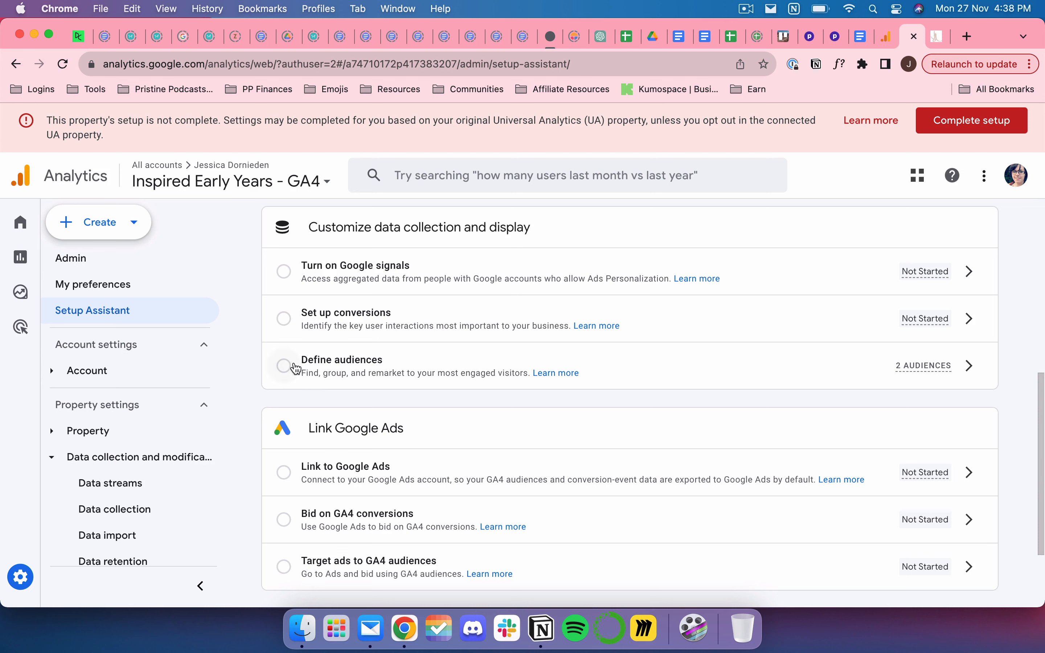
scroll(311, 388, "down", 5)
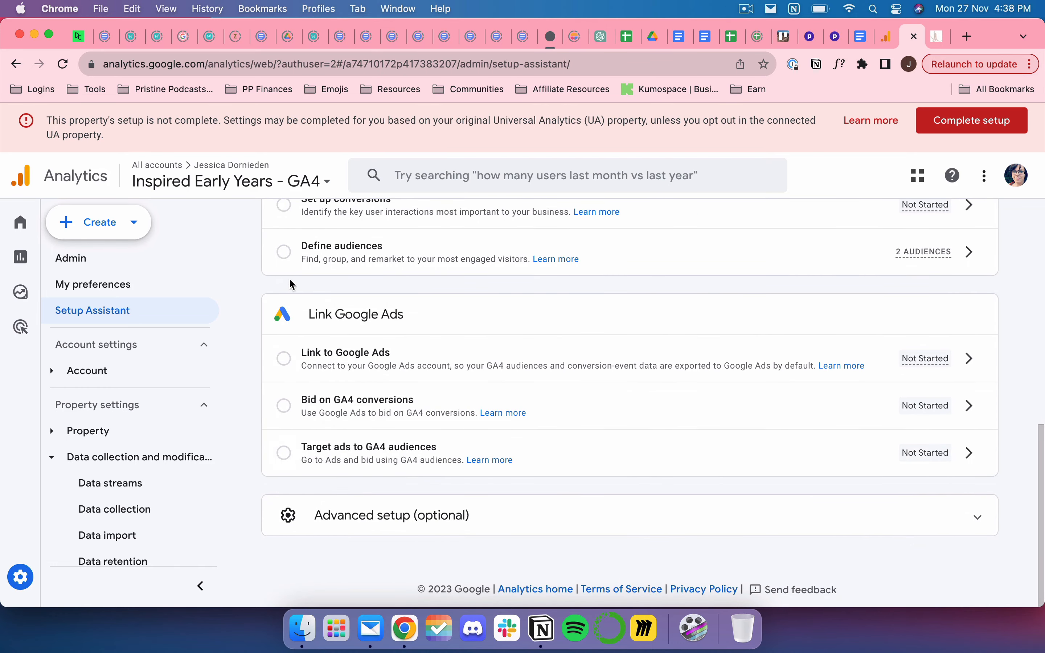
left_click(284, 359)
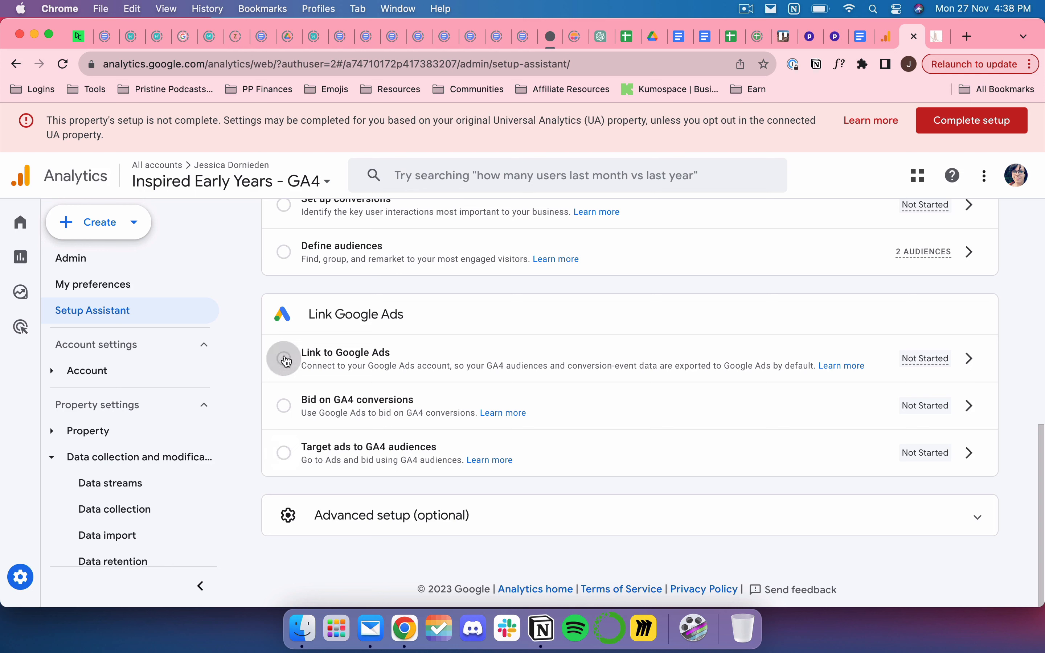
left_click(284, 406)
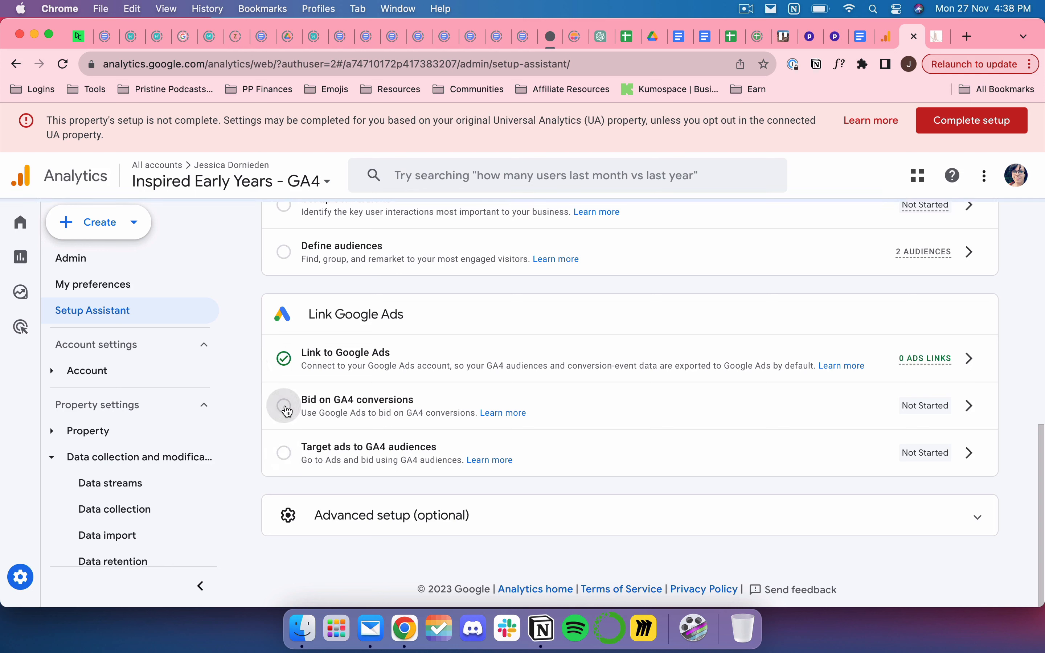
left_click(284, 454)
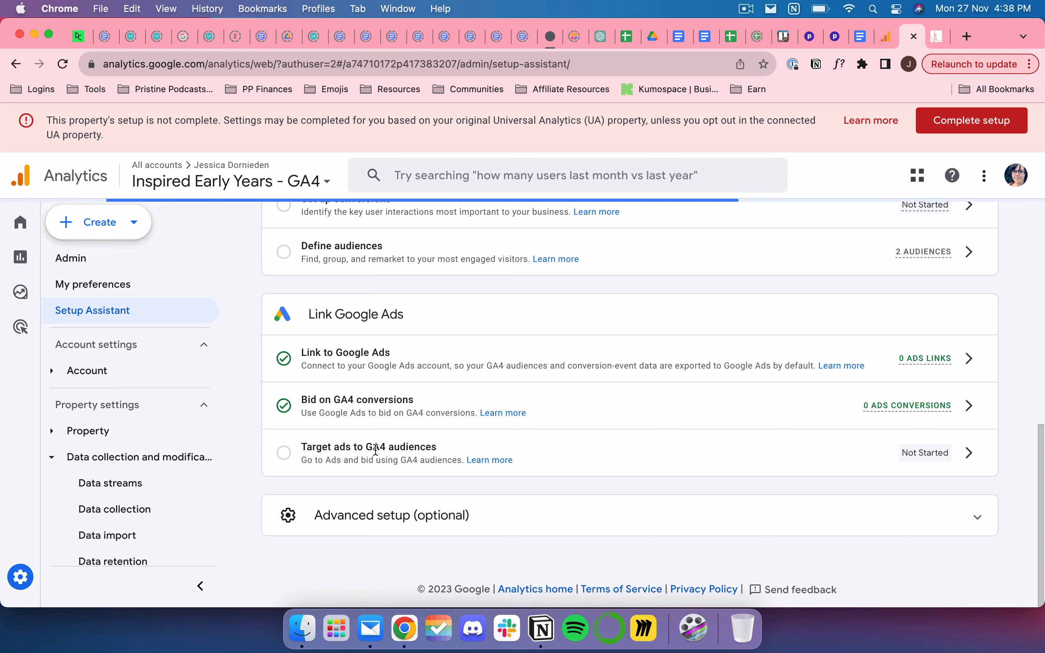
- Mark "Turn on Google signals" and "Define audiences" as complete under Customize data collection and display
scroll(302, 432, "up", 5)
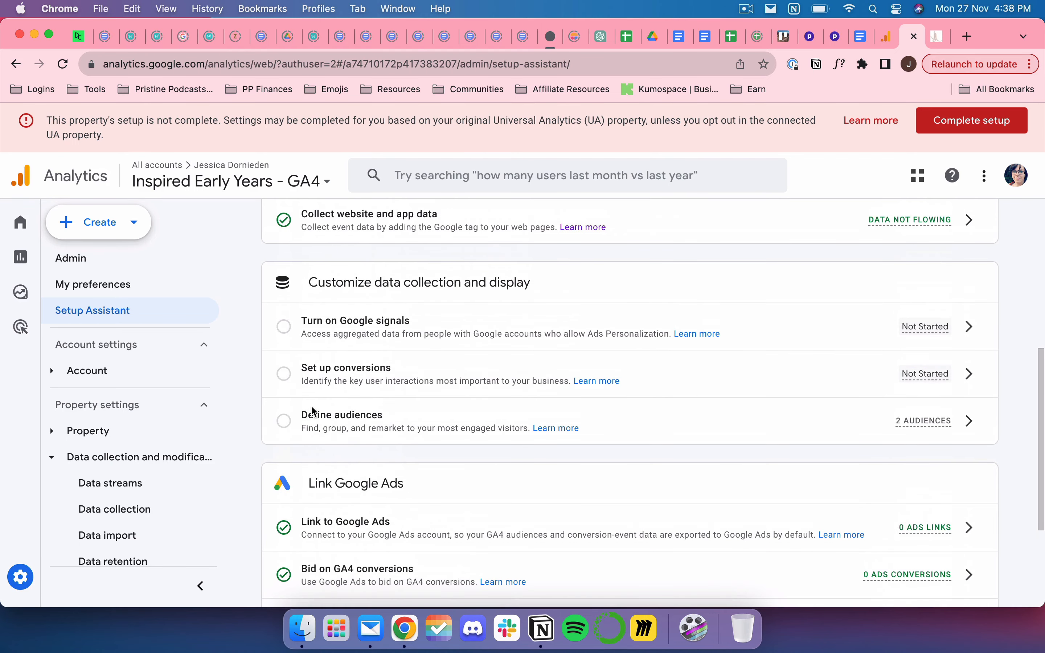
left_click(284, 327)
left_click(284, 422)
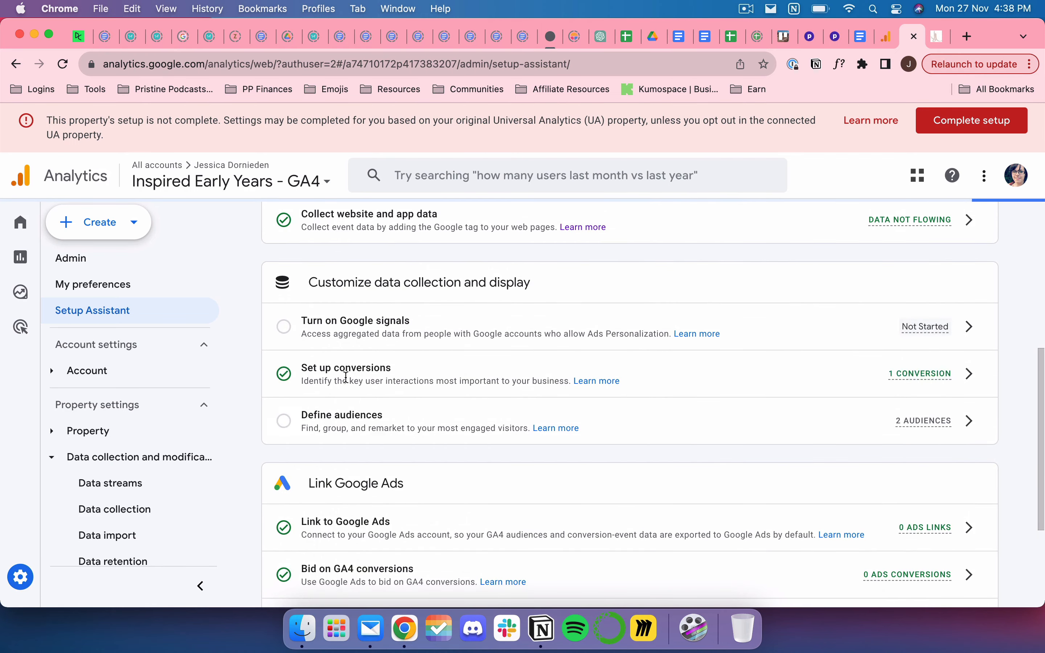
scroll(277, 436, "up", 3)
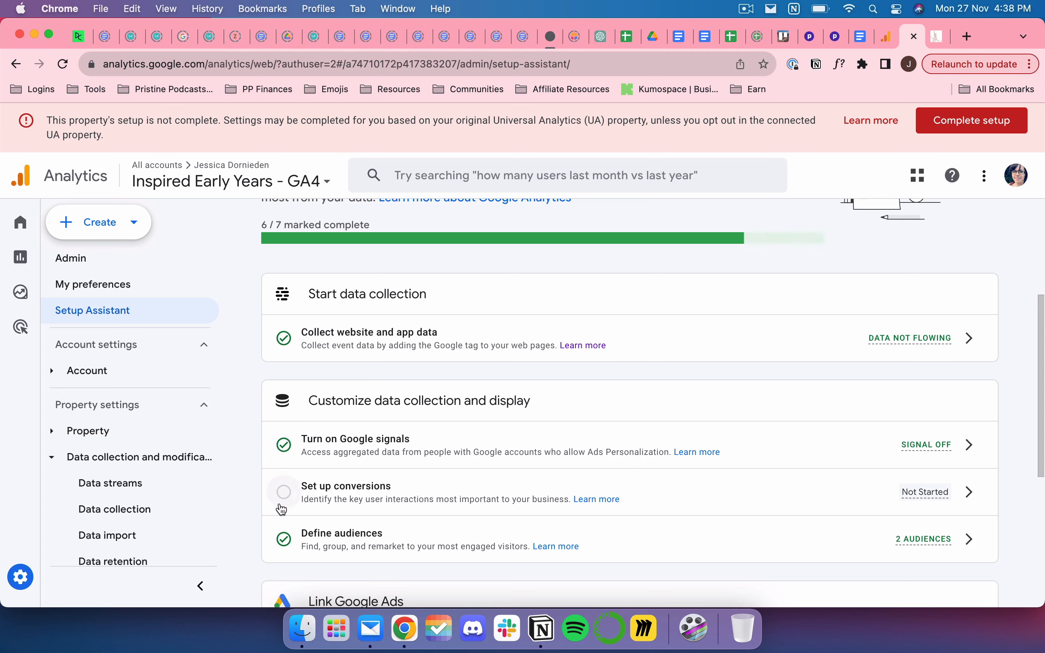
- Expand the optional Advanced setup section and mark "Manage users", "Import data" and "Link to BigQuery" as complete
scroll(373, 480, "down", 7)
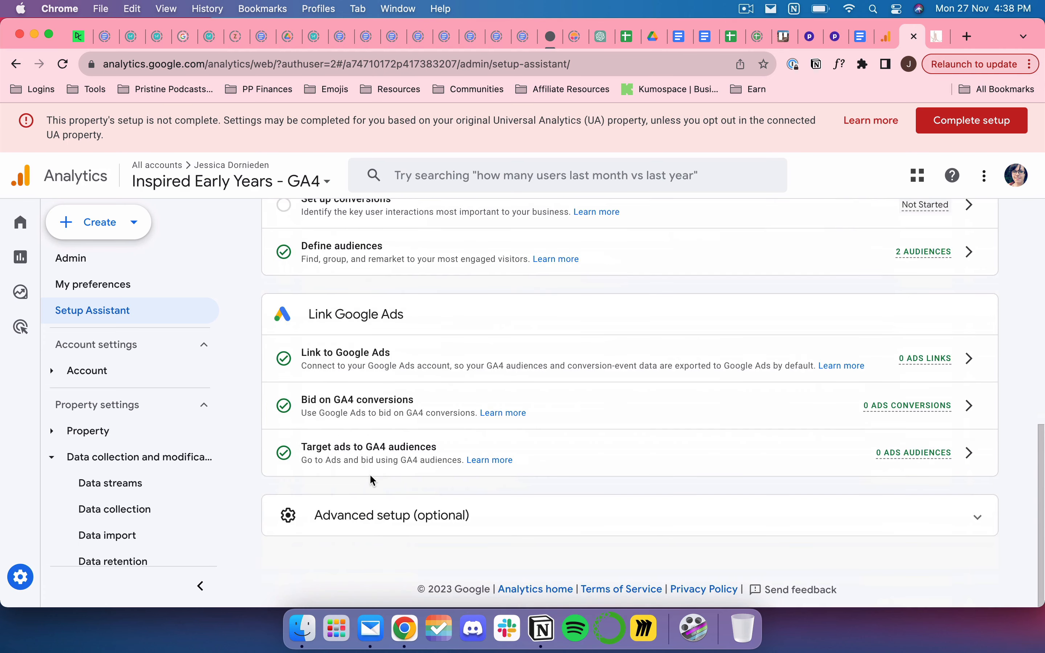
left_click(346, 515)
scroll(361, 466, "down", 4)
scroll(359, 473, "down", 1)
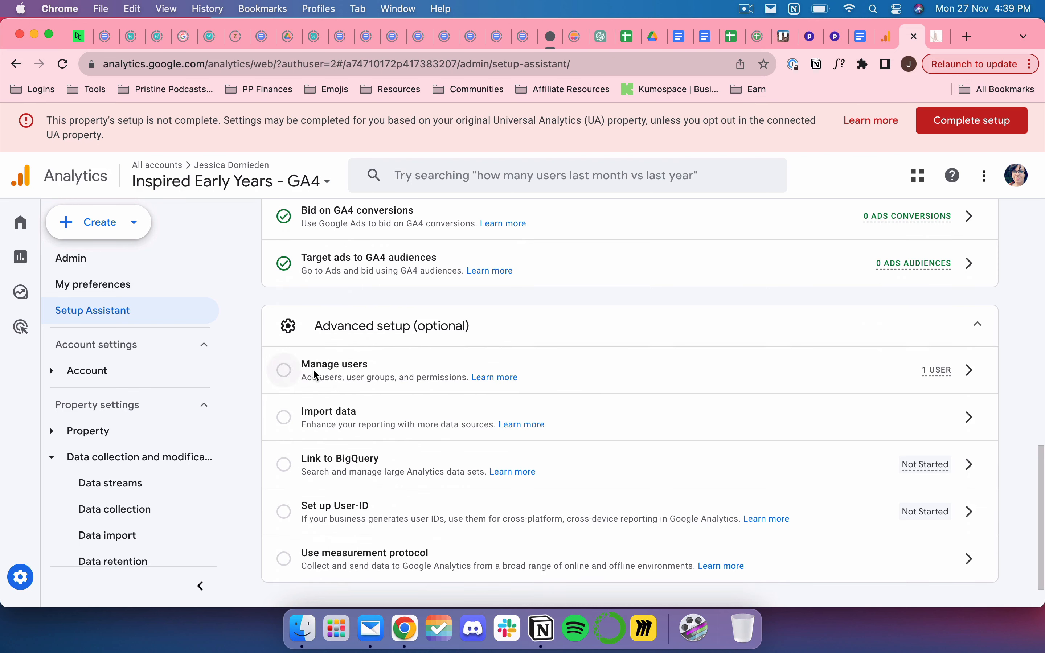
scroll(349, 377, "down", 1)
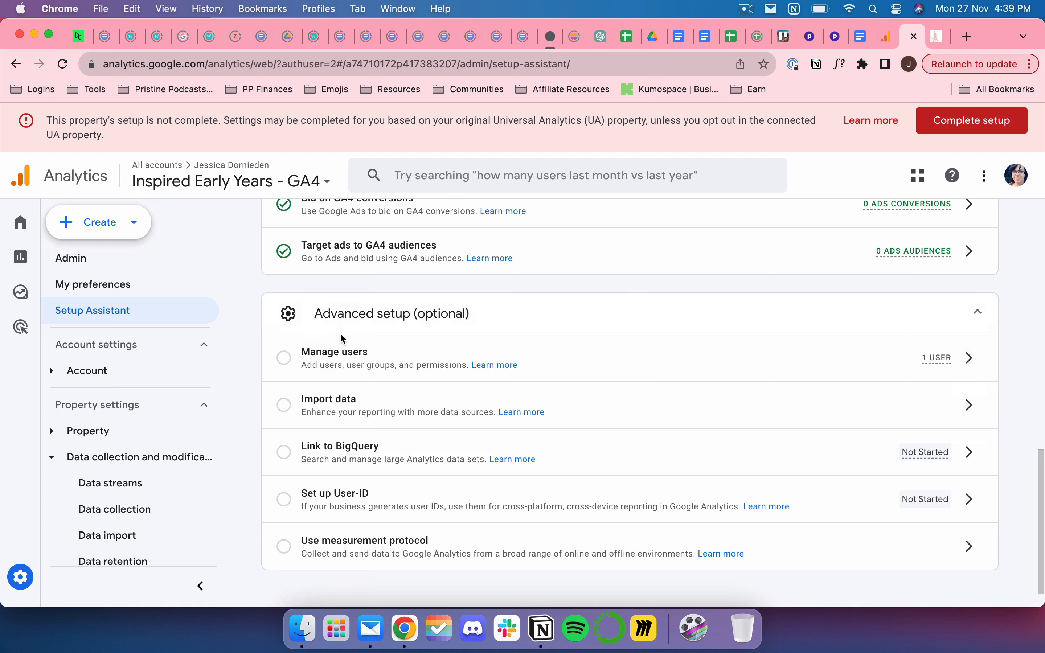
left_click(283, 356)
left_click(284, 405)
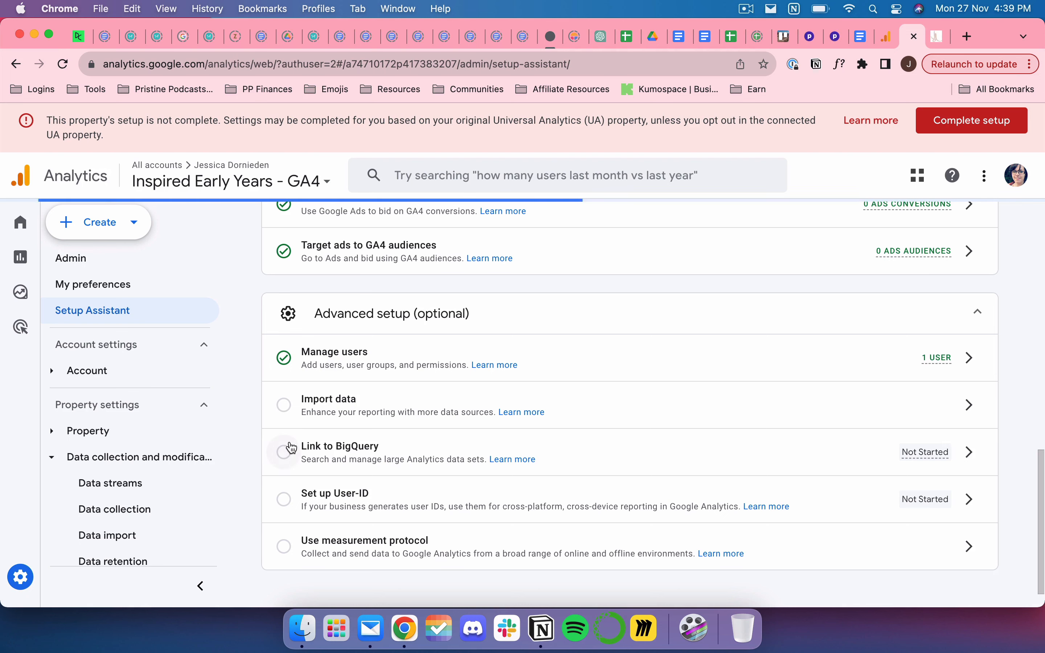
left_click(289, 456)
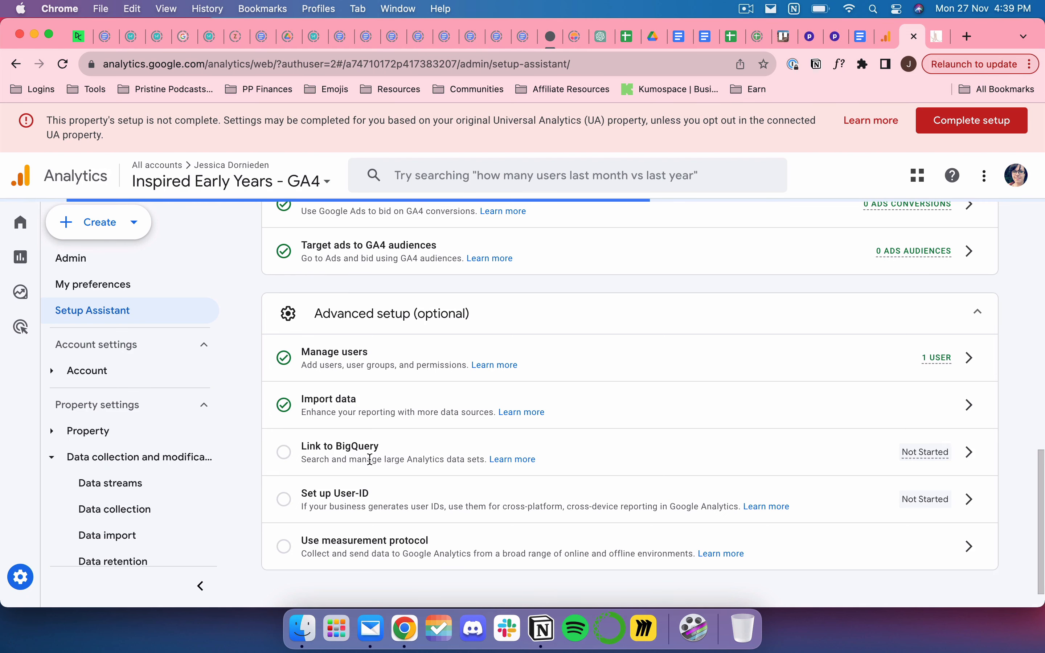
- Mark the remaining advanced tasks "Set up User-ID" and "Use measurement protocol" as complete
scroll(373, 461, "down", 1)
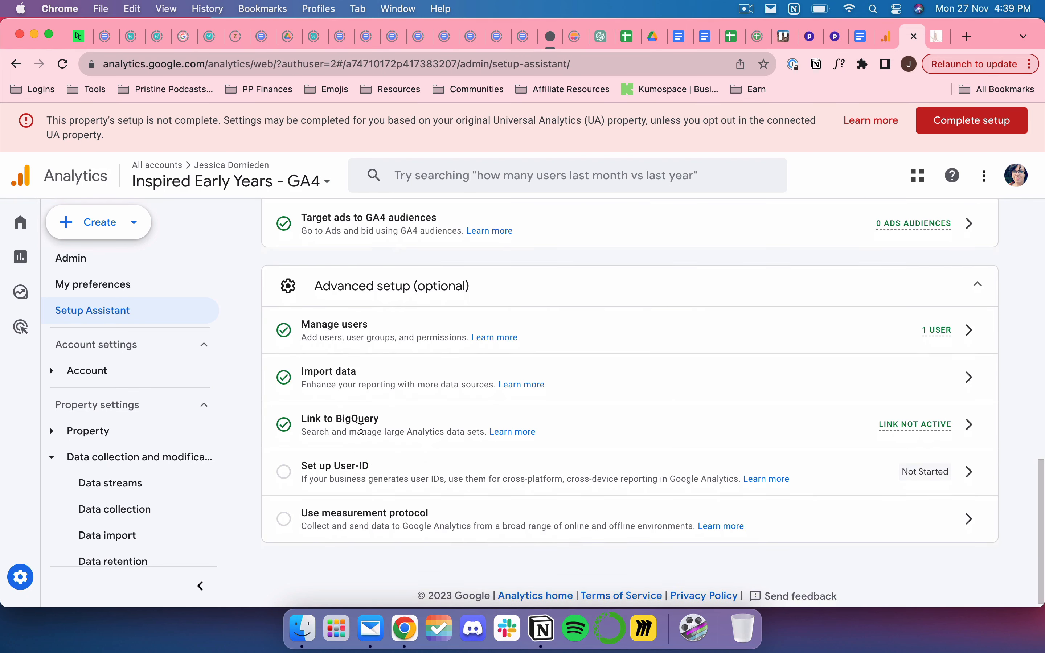
scroll(362, 429, "down", 1)
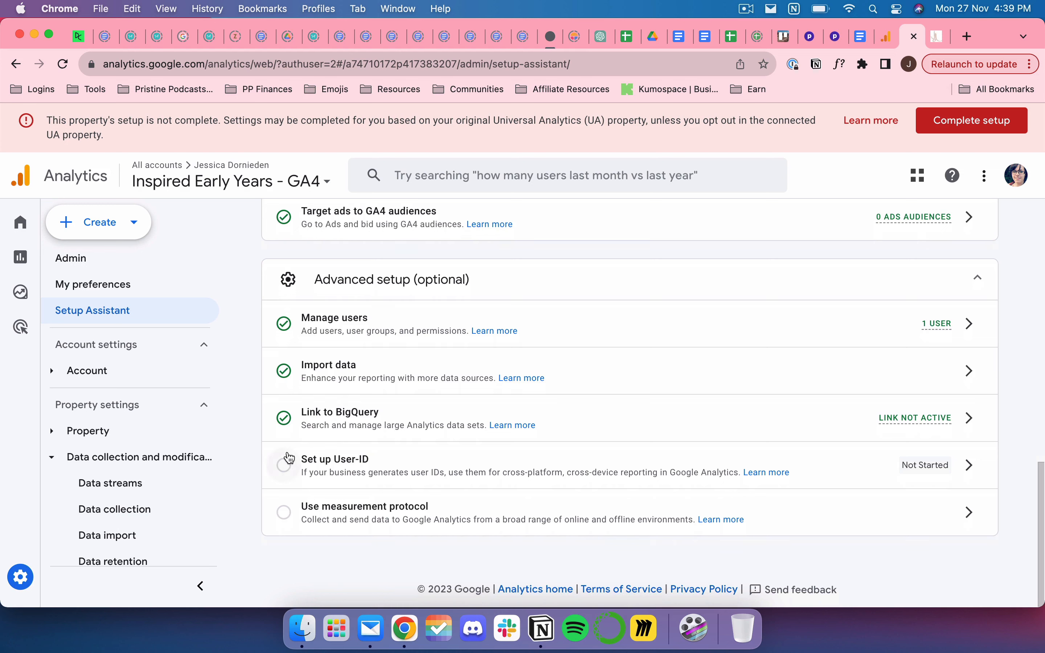
left_click(284, 474)
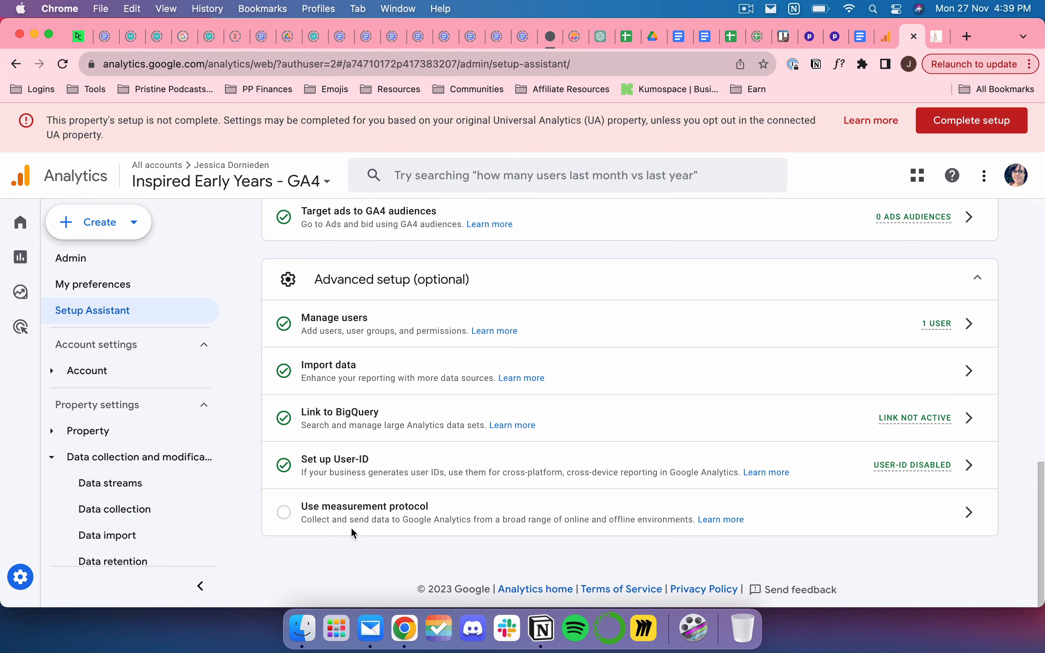
left_click(284, 512)
- Check the Setup Assistant progress and mark the remaining "Set up conversions" task as complete
scroll(409, 501, "up", 15)
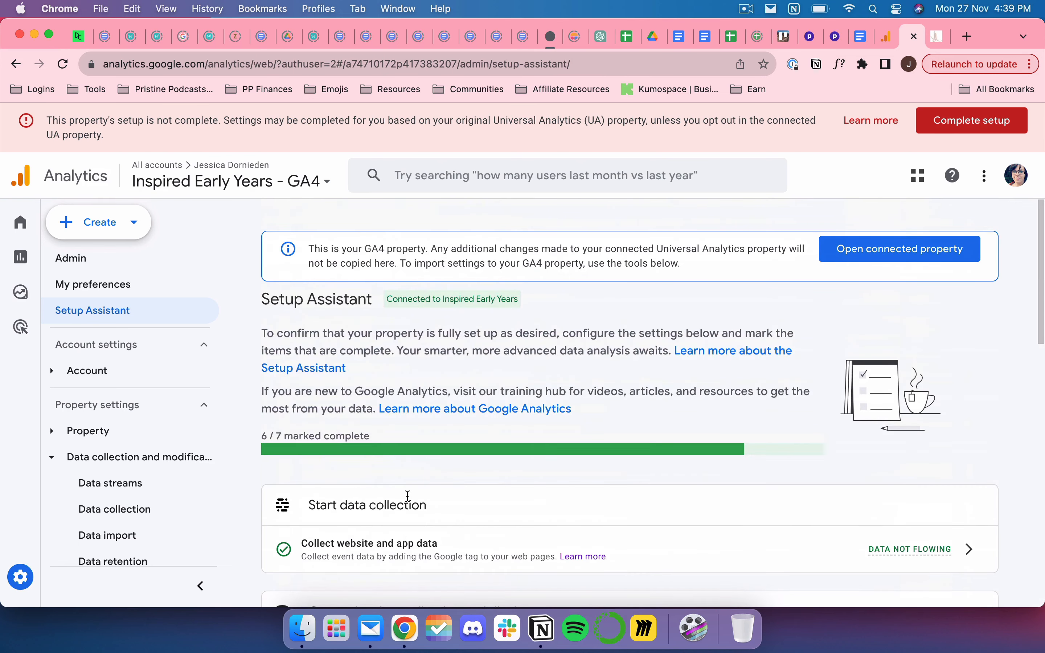
scroll(408, 496, "down", 5)
scroll(368, 462, "up", 5)
triple_click(316, 438)
scroll(314, 445, "down", 5)
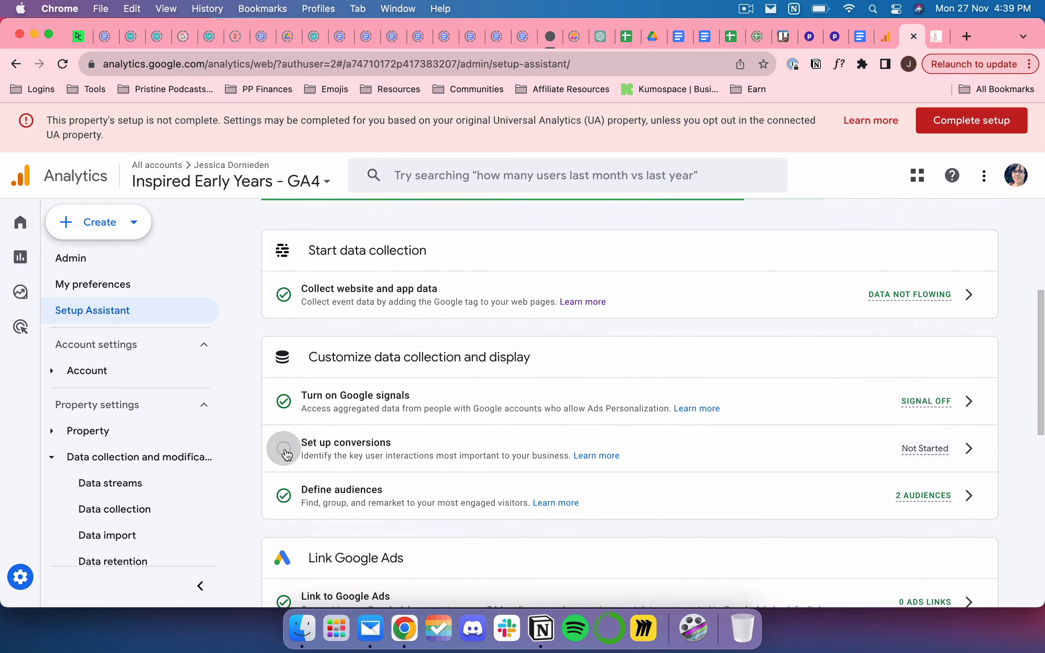
left_click(287, 452)
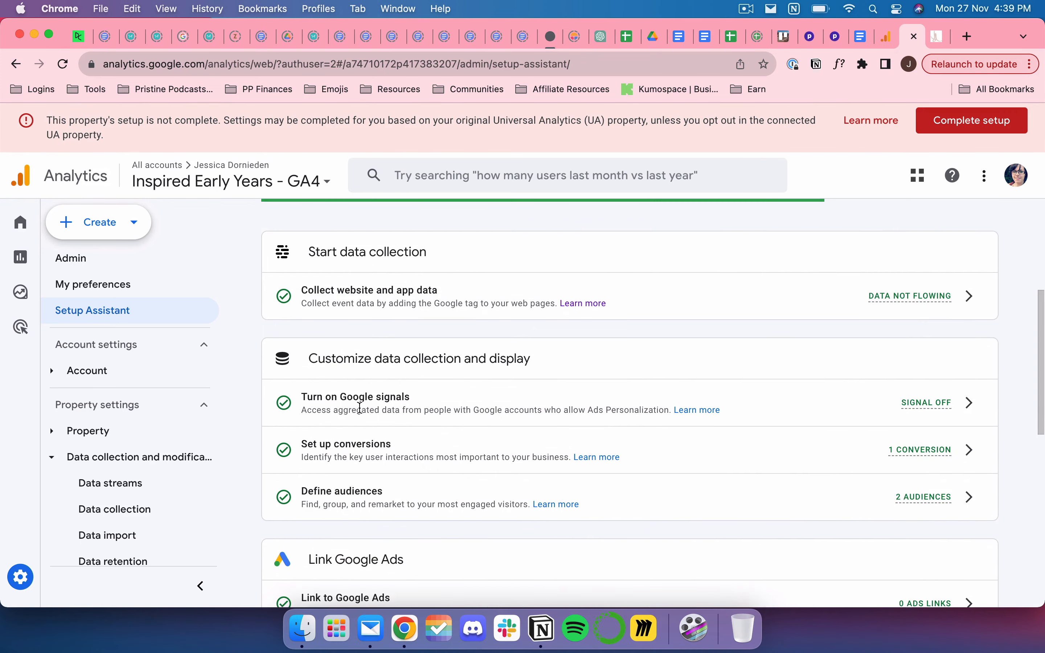
- Reload the Setup Assistant and review its progress and task list for anything left incomplete
scroll(360, 408, "up", 5)
left_click(339, 404)
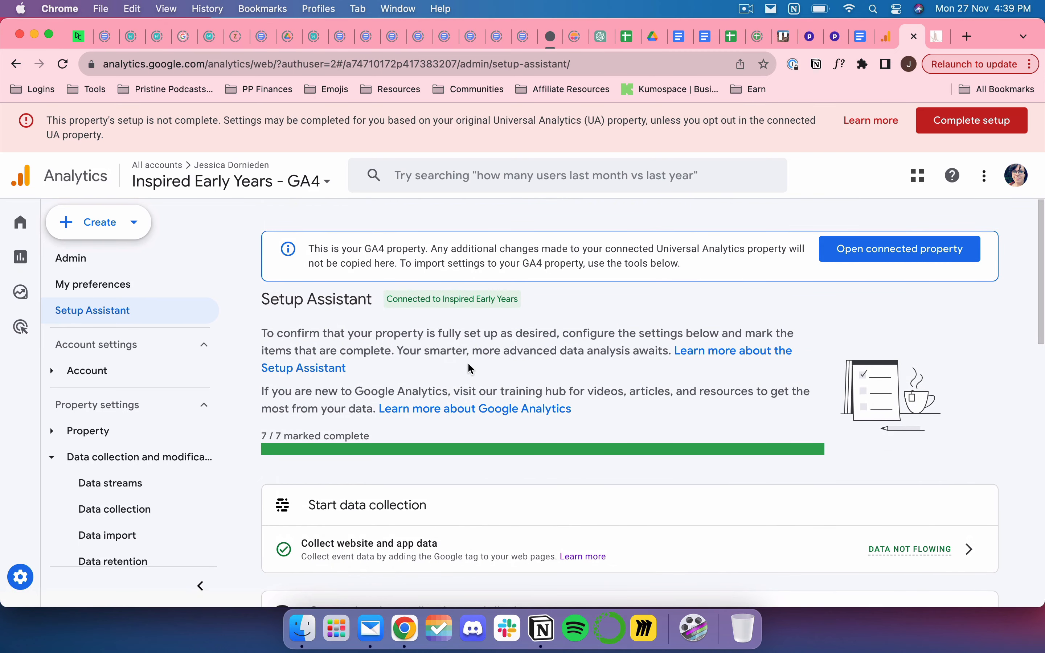
key("super+r")
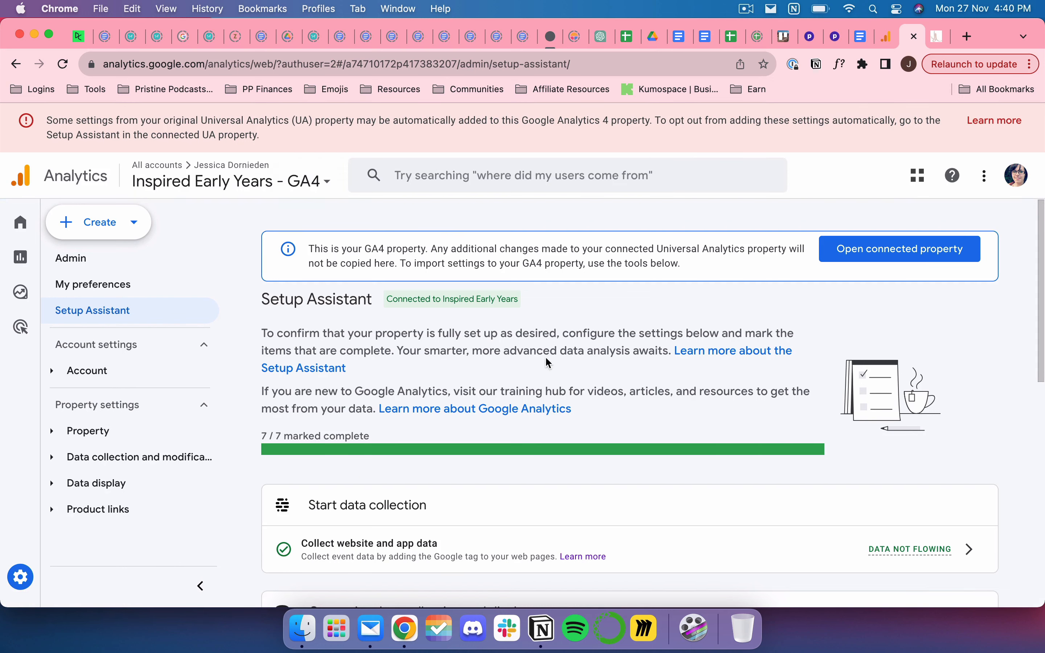
scroll(343, 367, "down", 10)
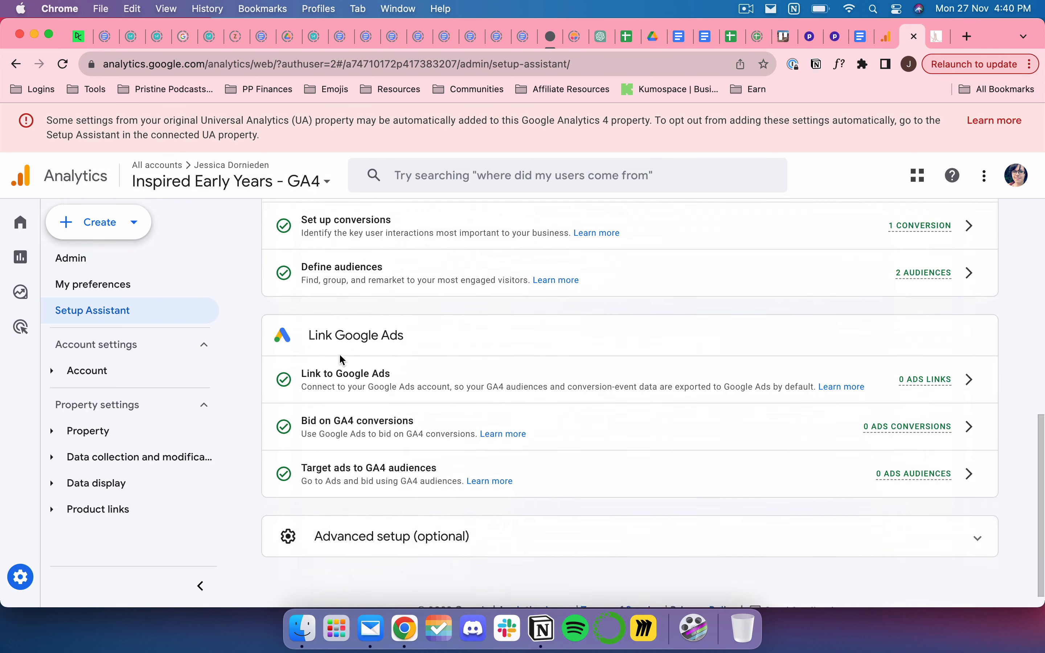
scroll(340, 355, "up", 10)
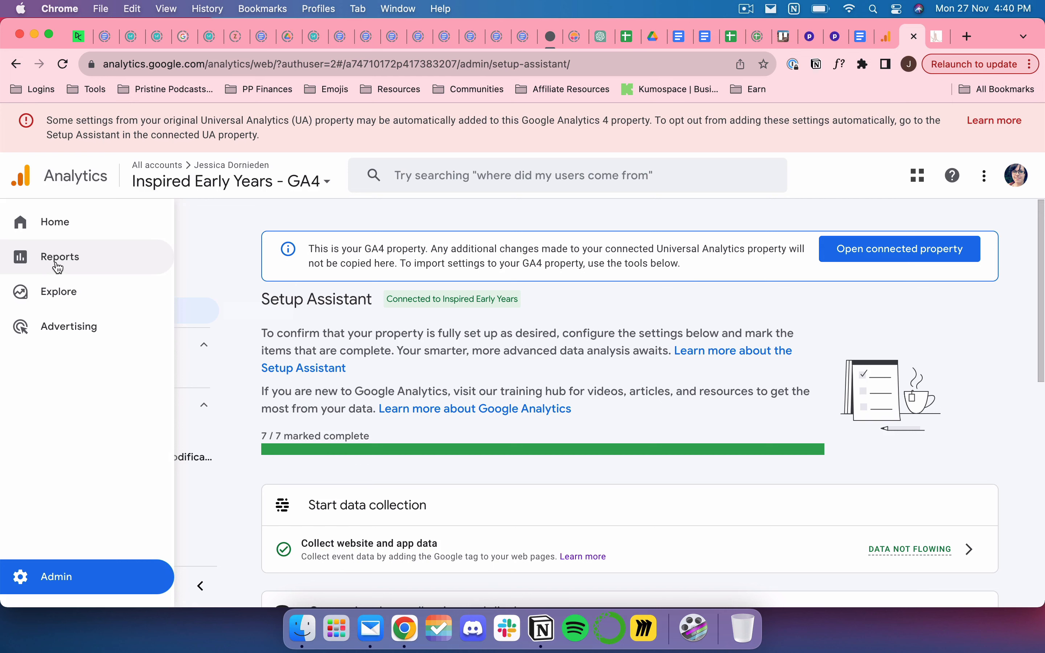
- Open the reports of the GA4 property and expand the Acquisition report group
left_click(56, 263)
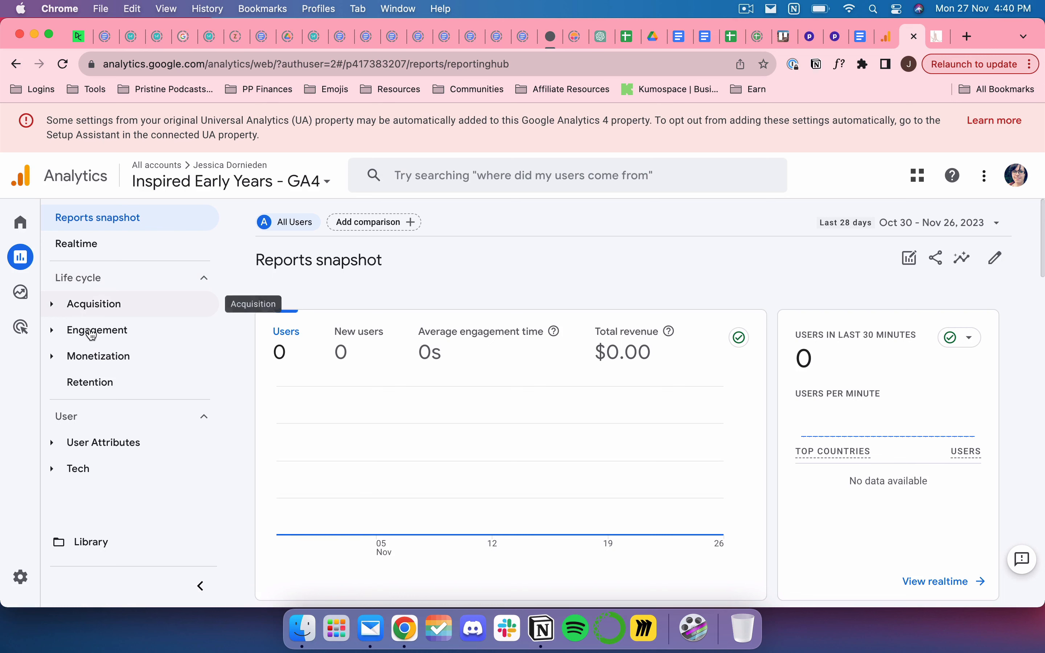
left_click(101, 306)
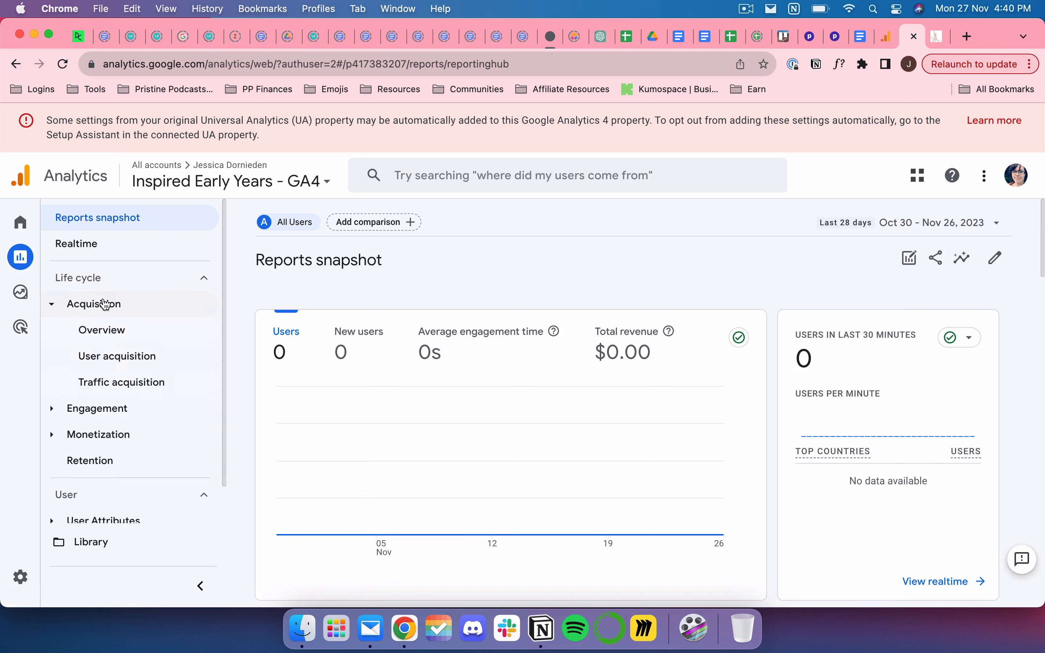
- Look over the Customization and Audience report menus of the Universal Analytics property for comparison, and return to the GA4 reports
key("ctrl+shift+Tab")
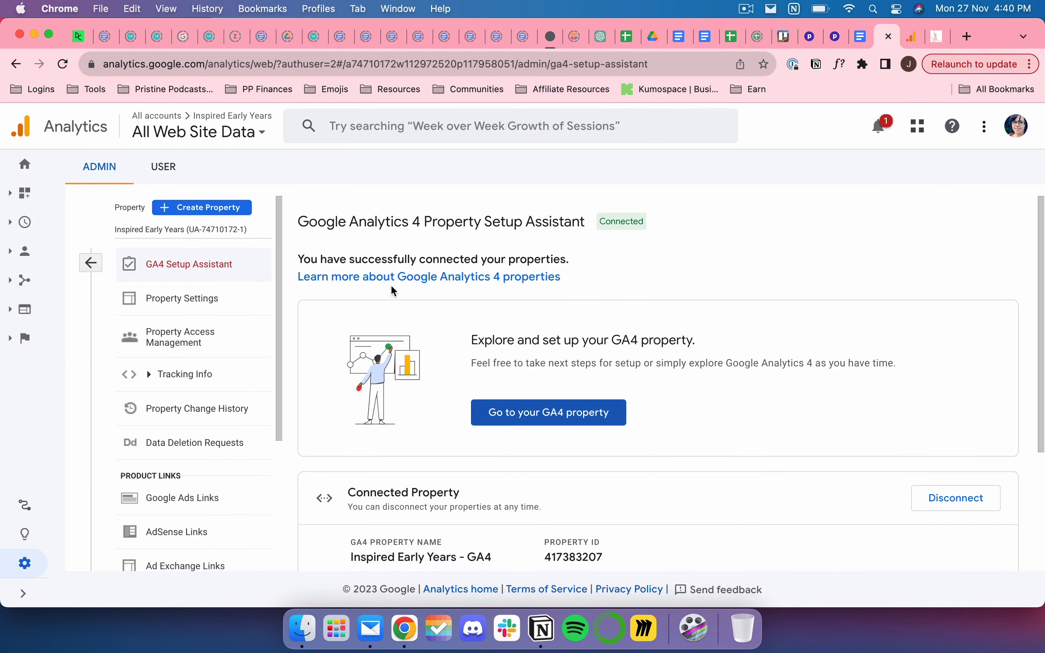
left_click(91, 263)
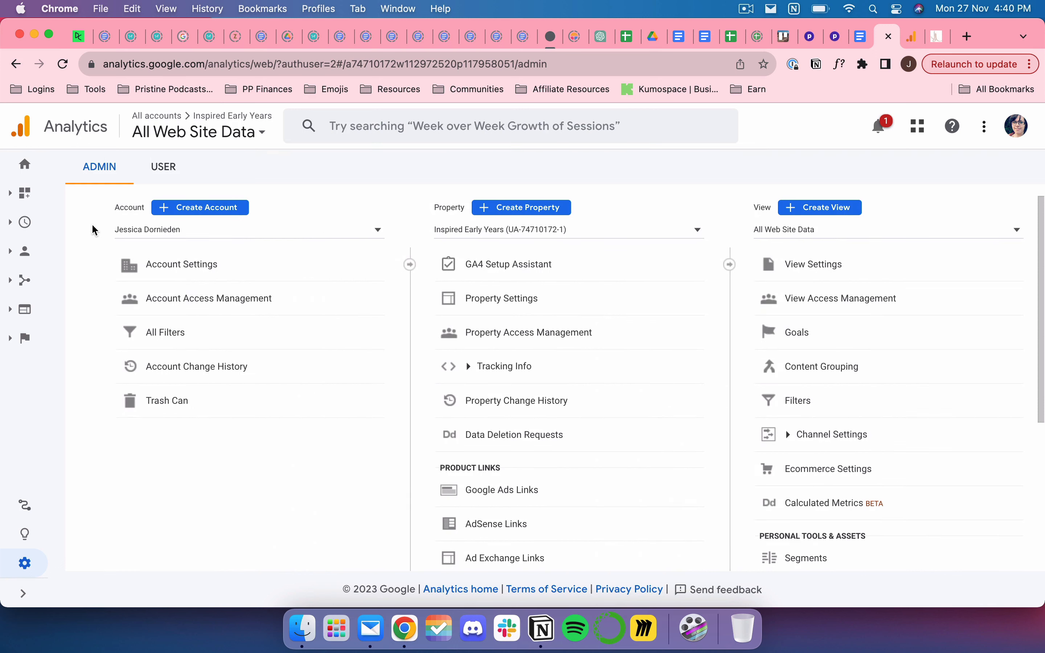
left_click(24, 193)
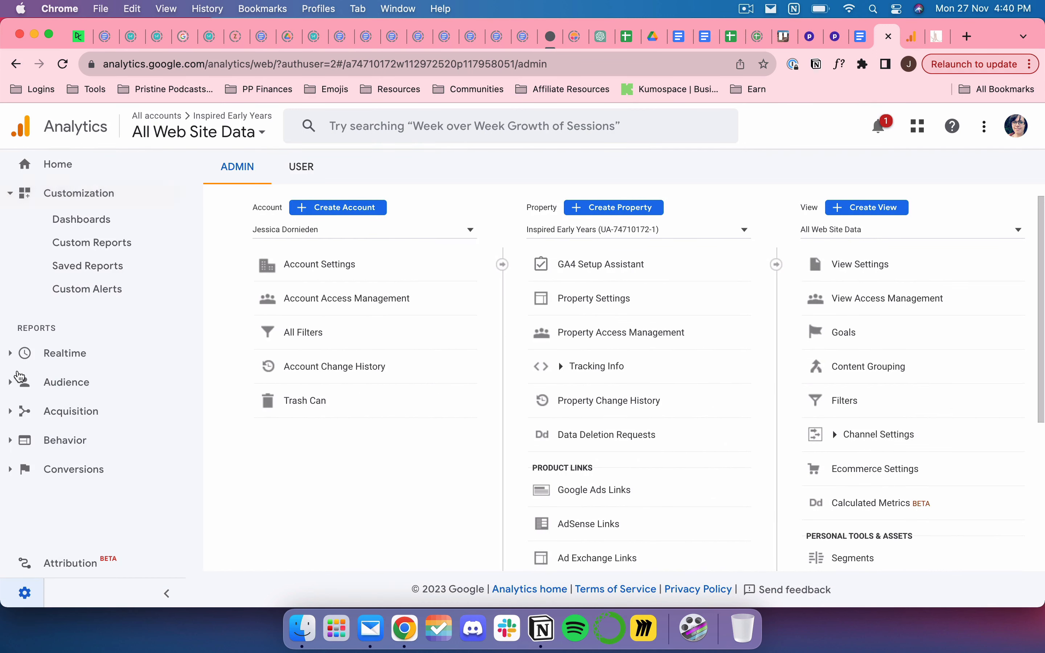
left_click(42, 388)
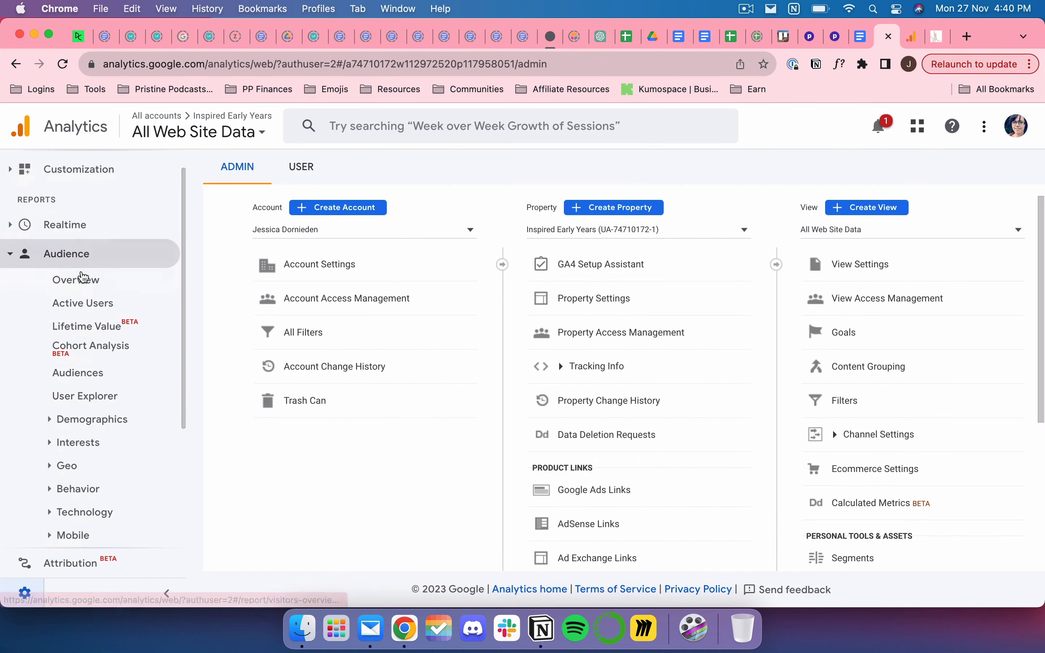
scroll(82, 432, "down", 5)
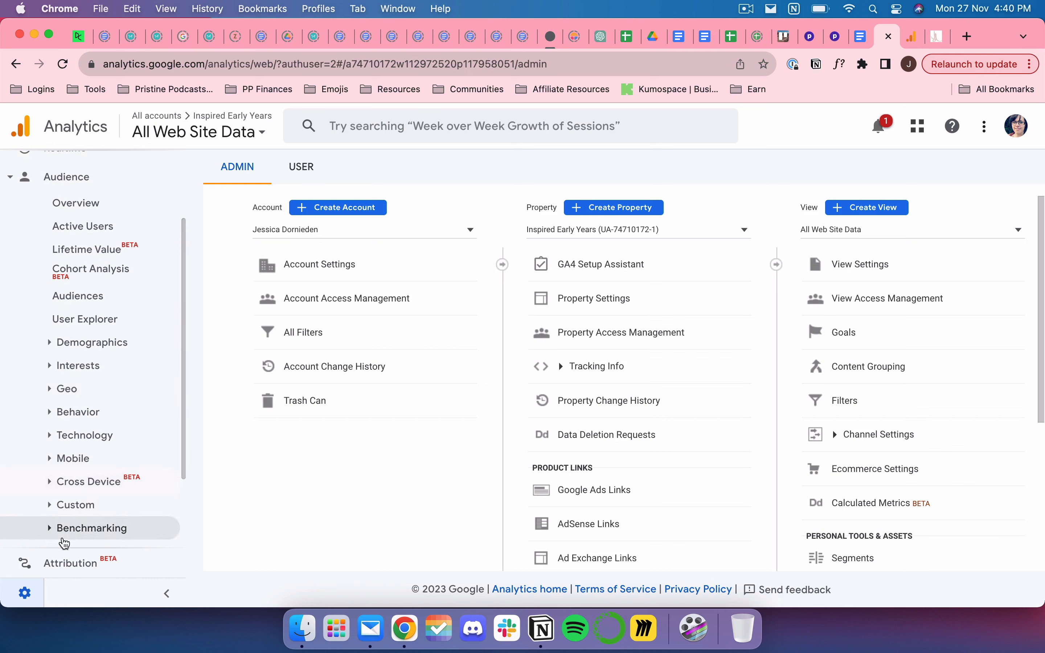
scroll(74, 475, "up", 5)
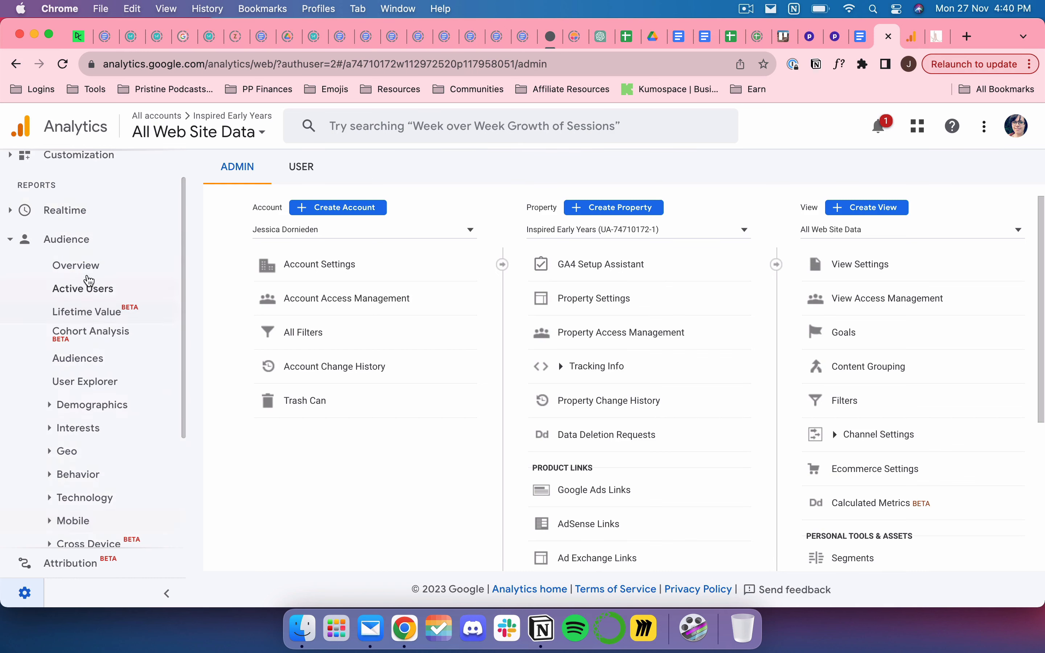
scroll(88, 367, "down", 5)
scroll(86, 401, "up", 5)
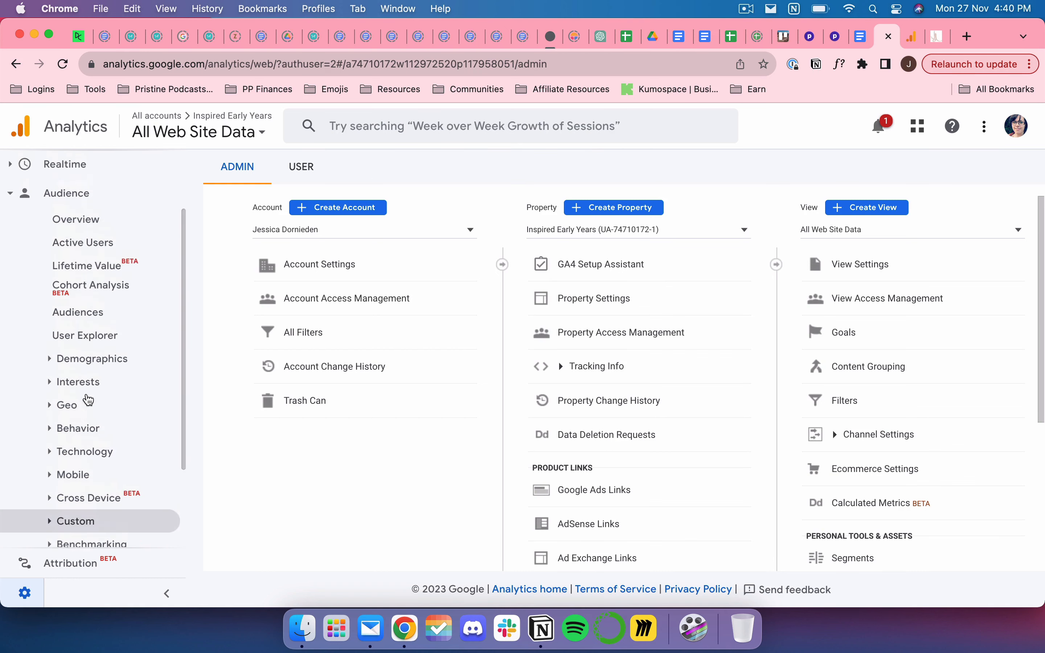
left_click(10, 234)
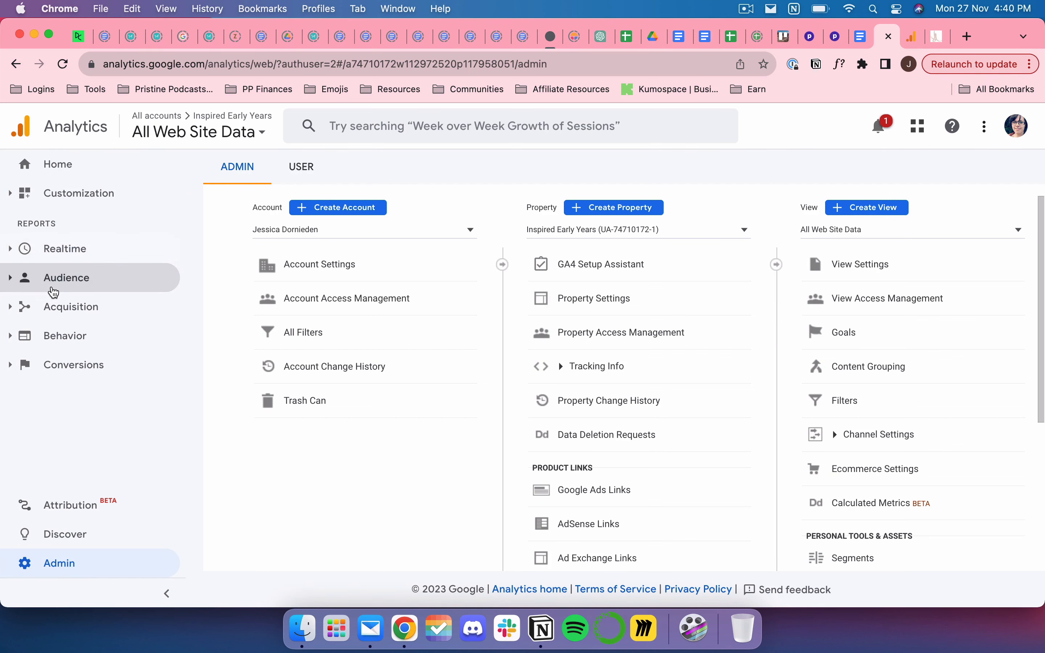
left_click(906, 38)
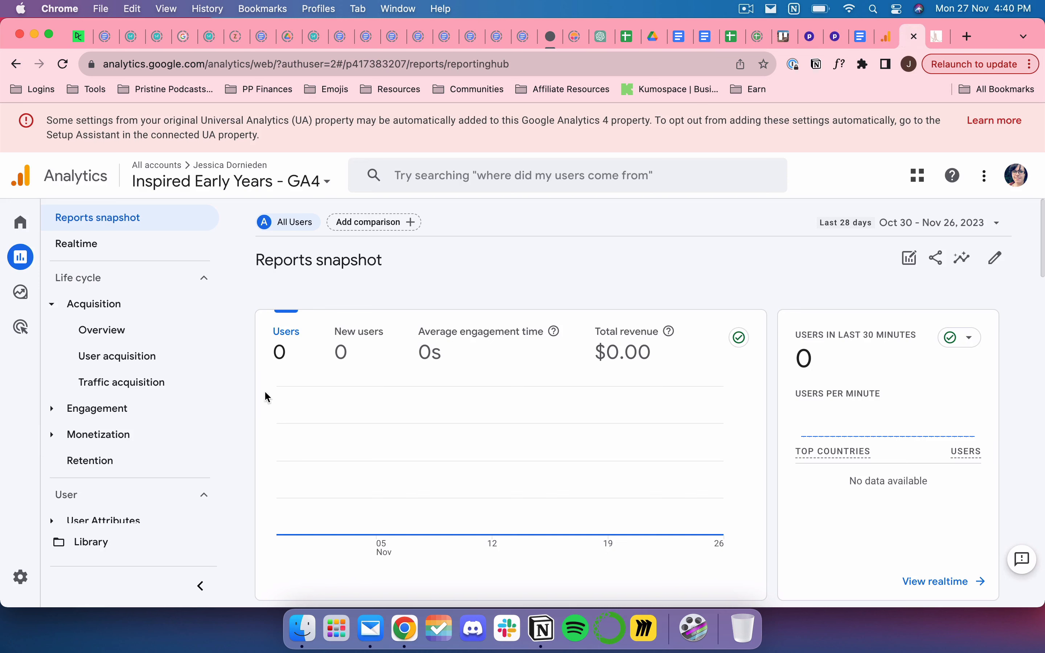
- Expand the User Attributes report group and look through its Demographic details and Audiences reports in the new GA4 property
scroll(99, 406, "down", 2)
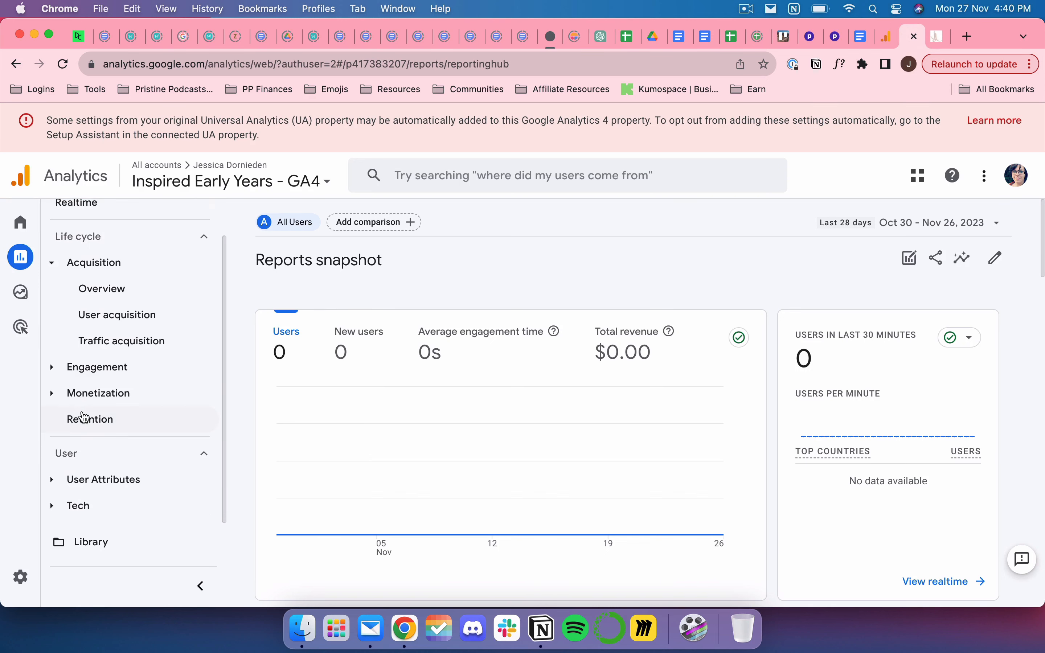
left_click(56, 480)
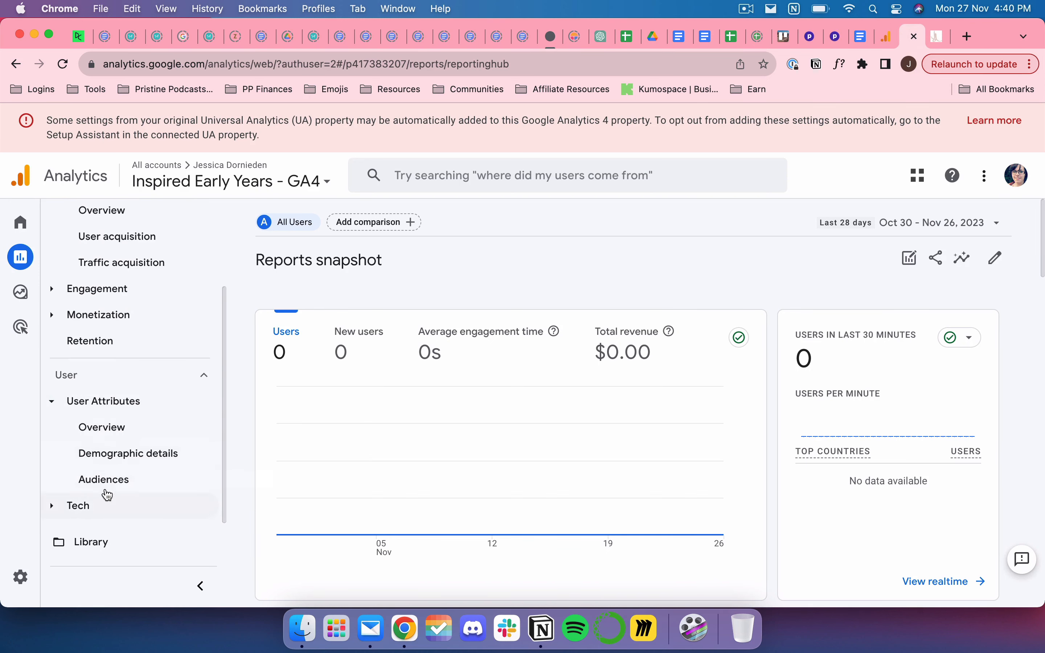
left_click(110, 454)
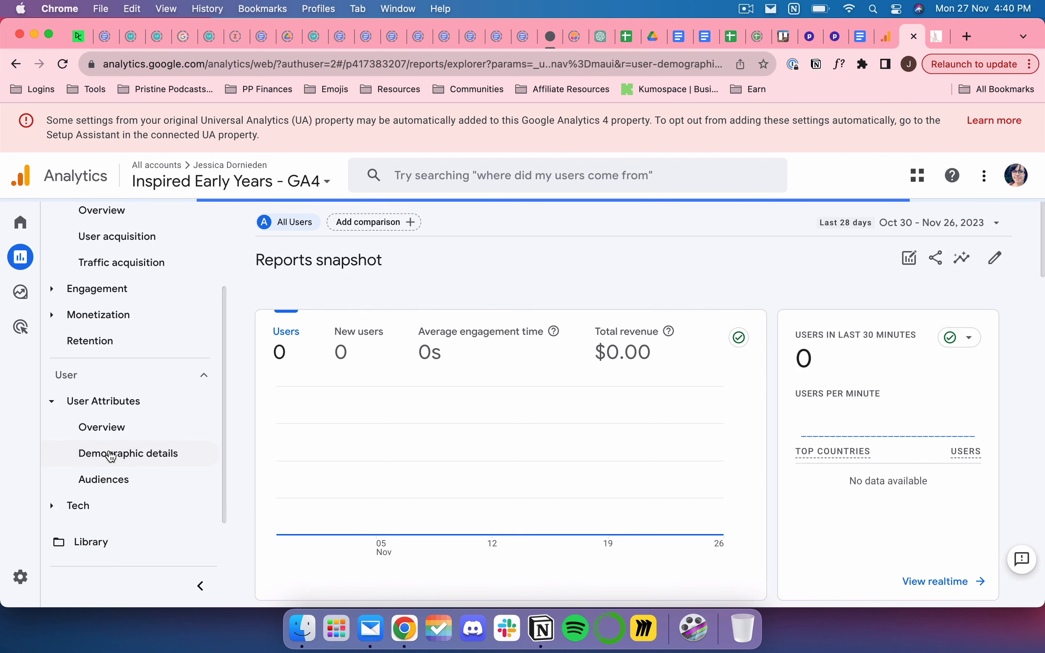
left_click(101, 488)
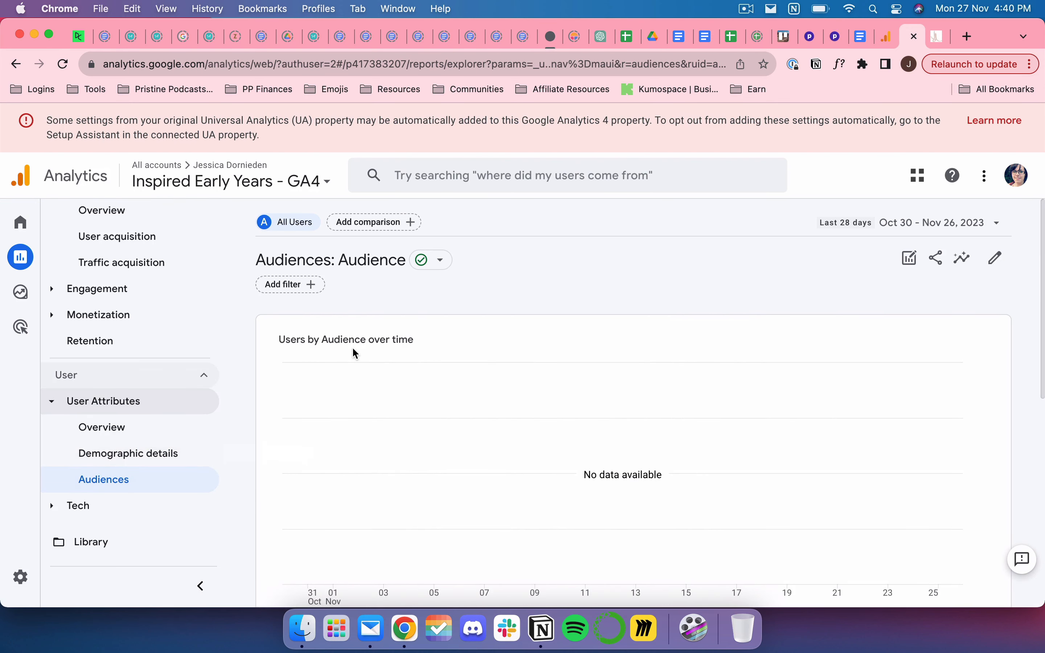
scroll(353, 349, "down", 10)
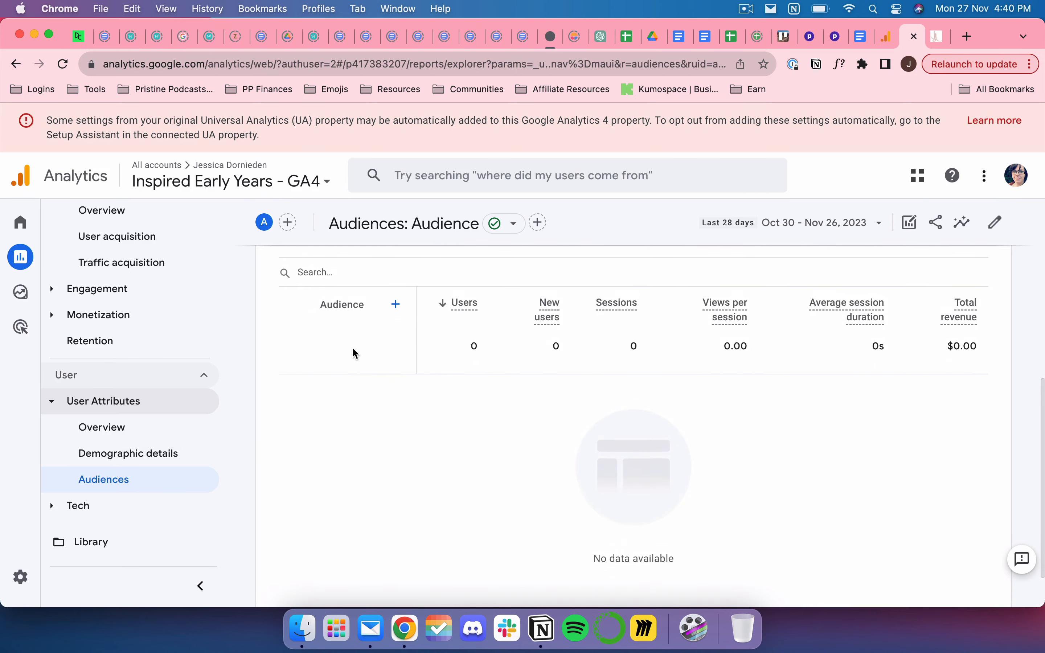
scroll(353, 349, "up", 10)
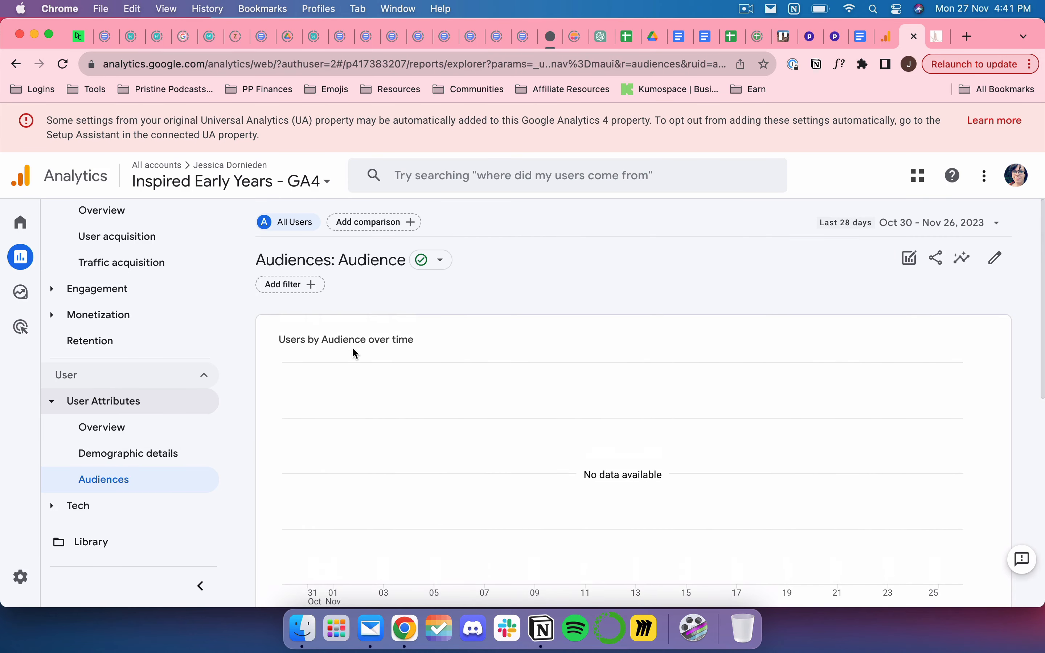
scroll(355, 353, "down", 3)
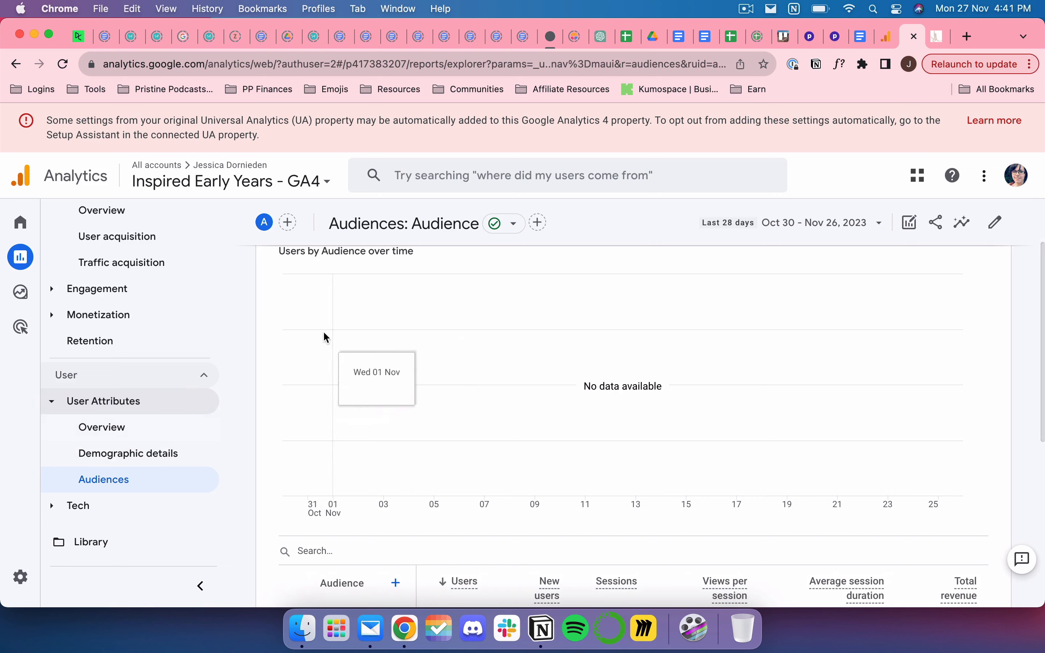
scroll(327, 337, "up", 3)
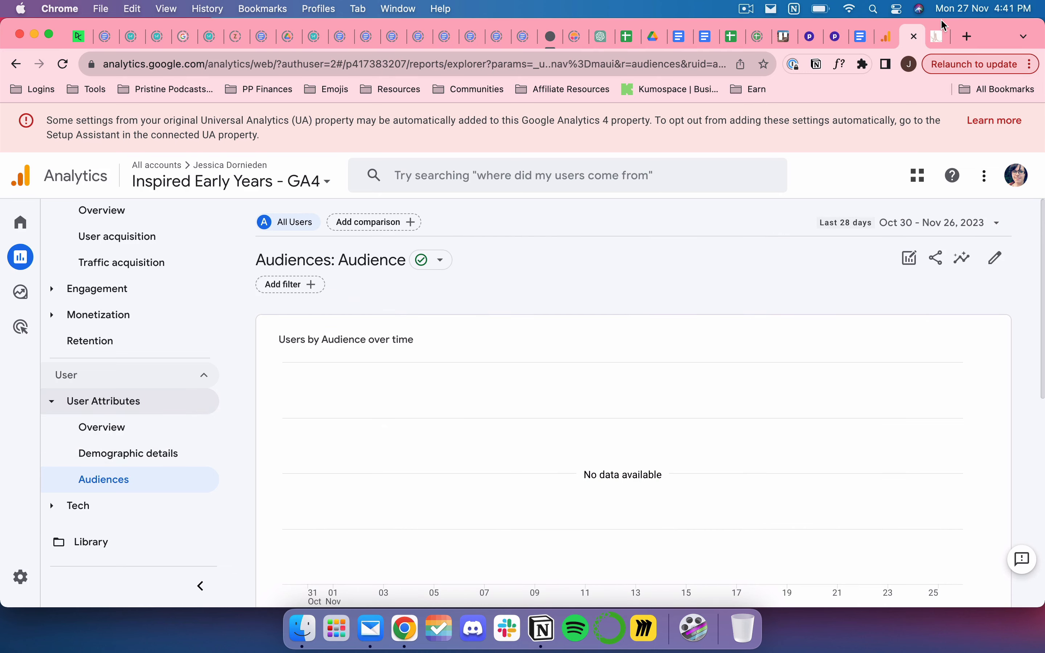
- Load analytics.google.com in a new browser tab and open the User Attributes Overview report of the property that already collects data
left_click(969, 38)
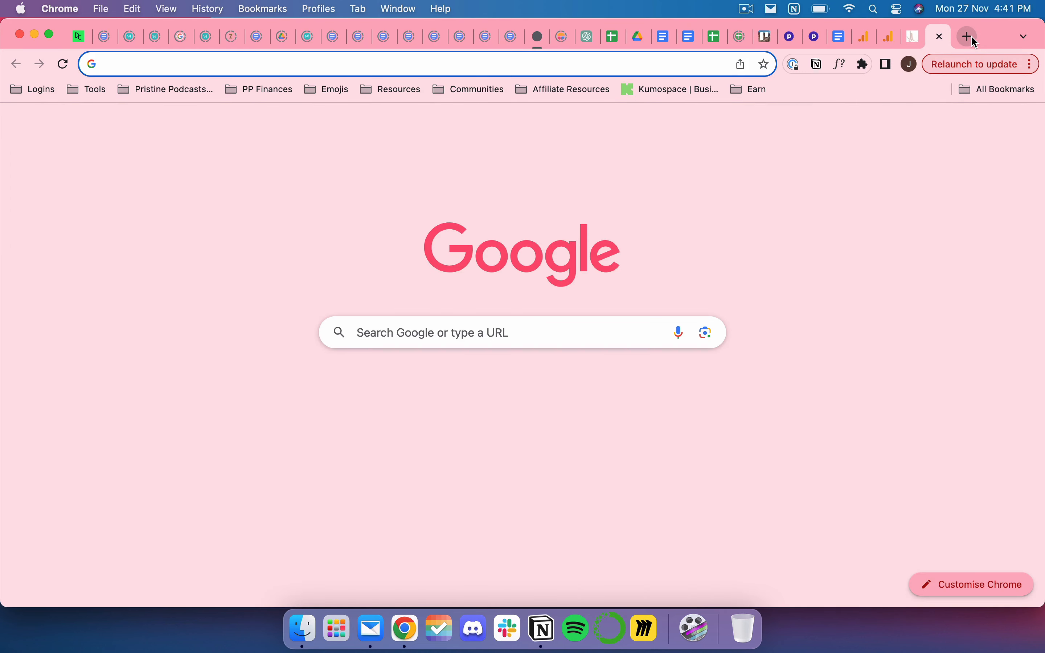
type("analytics")
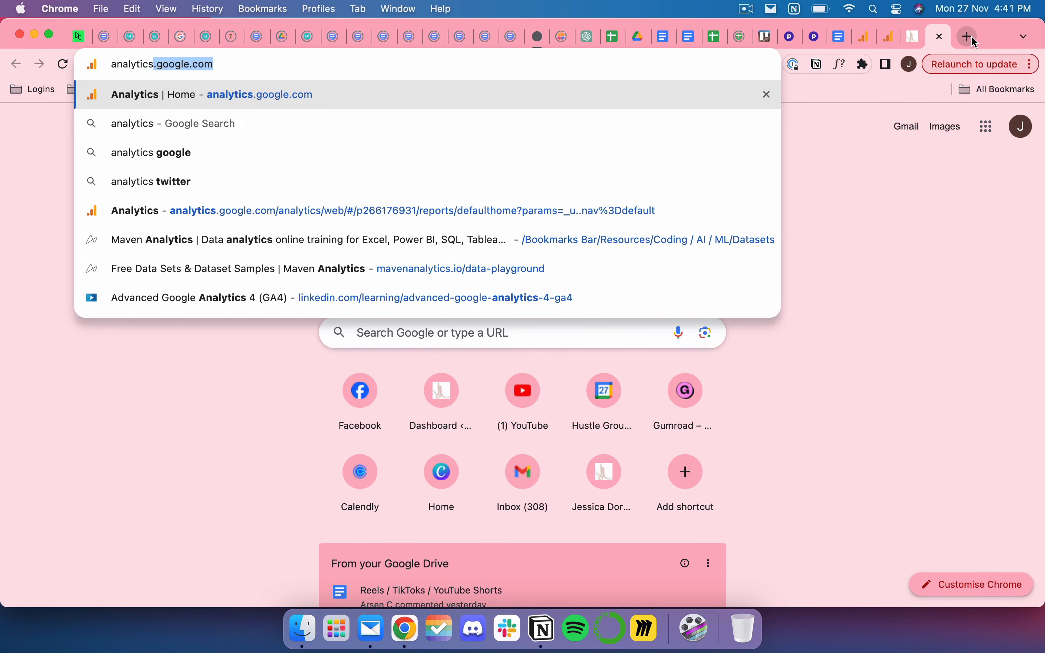
key("Return")
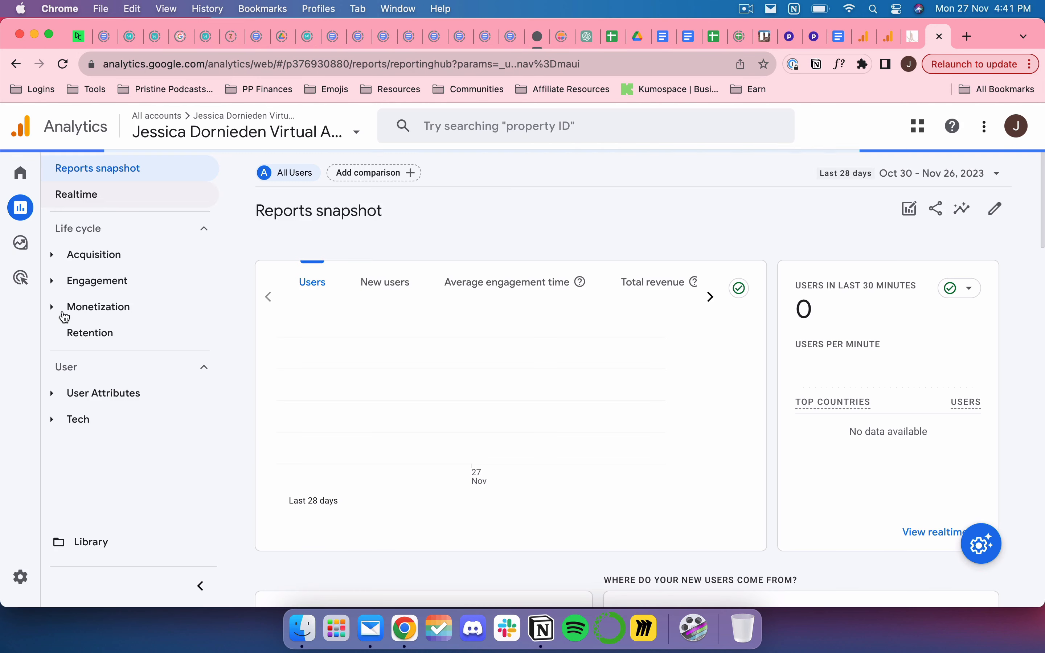
left_click(52, 398)
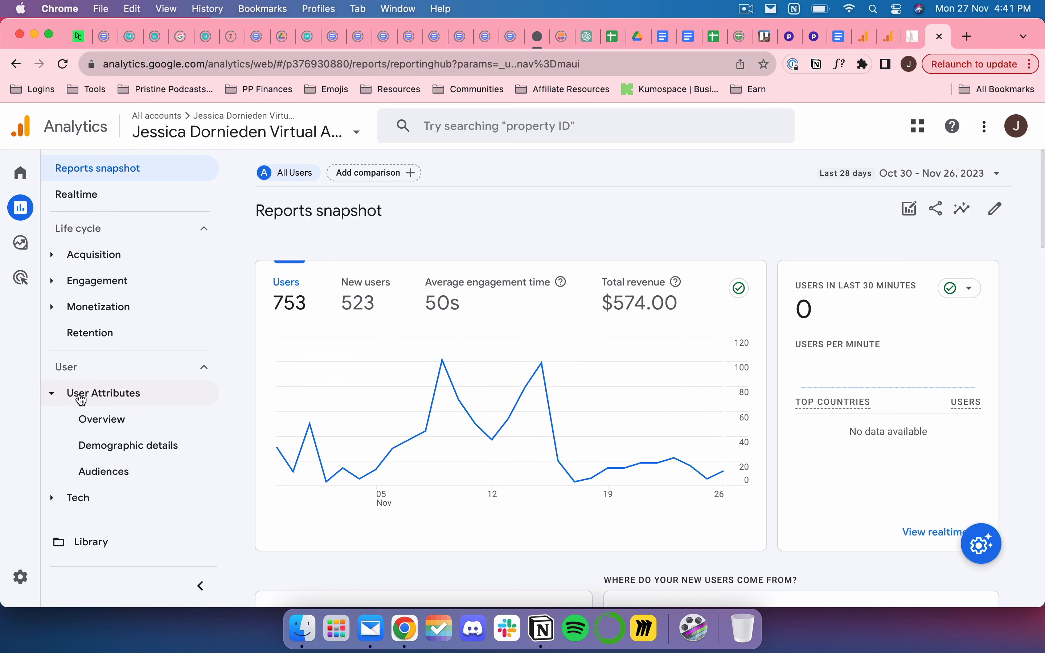
left_click(84, 422)
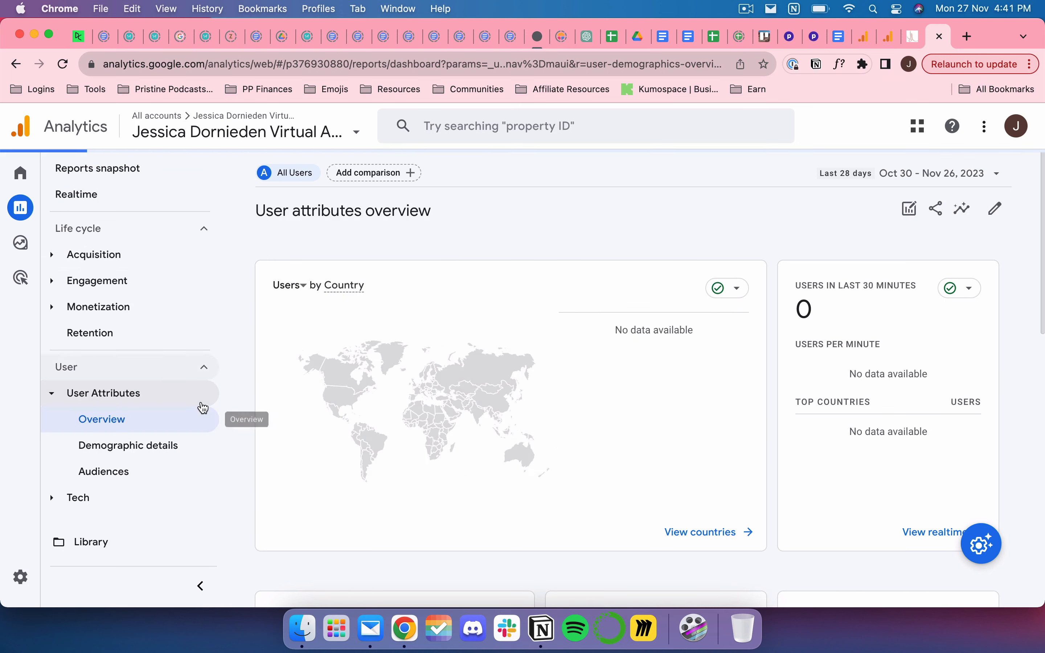
- Look through the date range options of the User attributes overview and close them
left_click(954, 174)
scroll(718, 422, "down", 3)
scroll(718, 422, "up", 5)
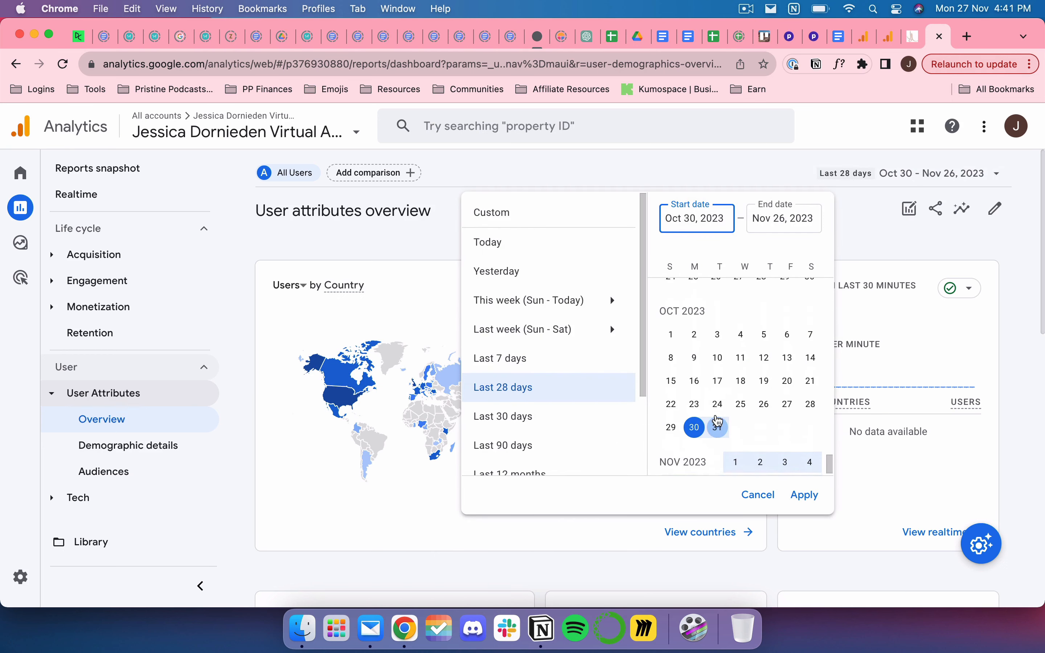
left_click(1006, 239)
- Review the country, city, gender and interests cards of the User attributes overview, including the data notice on the gender card
scroll(742, 272, "down", 3)
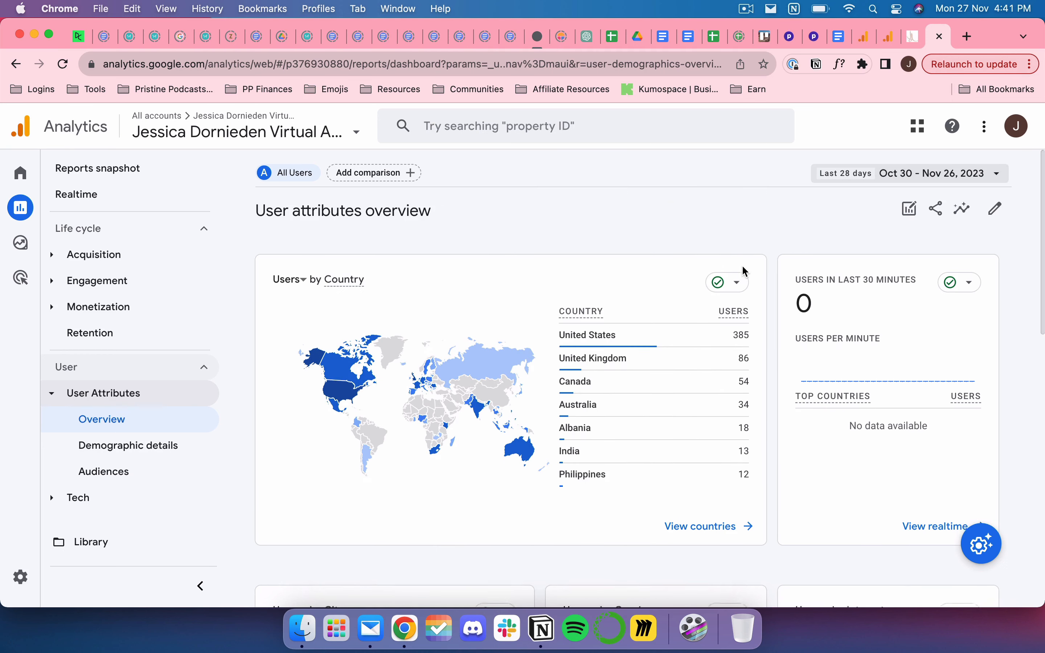
scroll(639, 322, "up", 2)
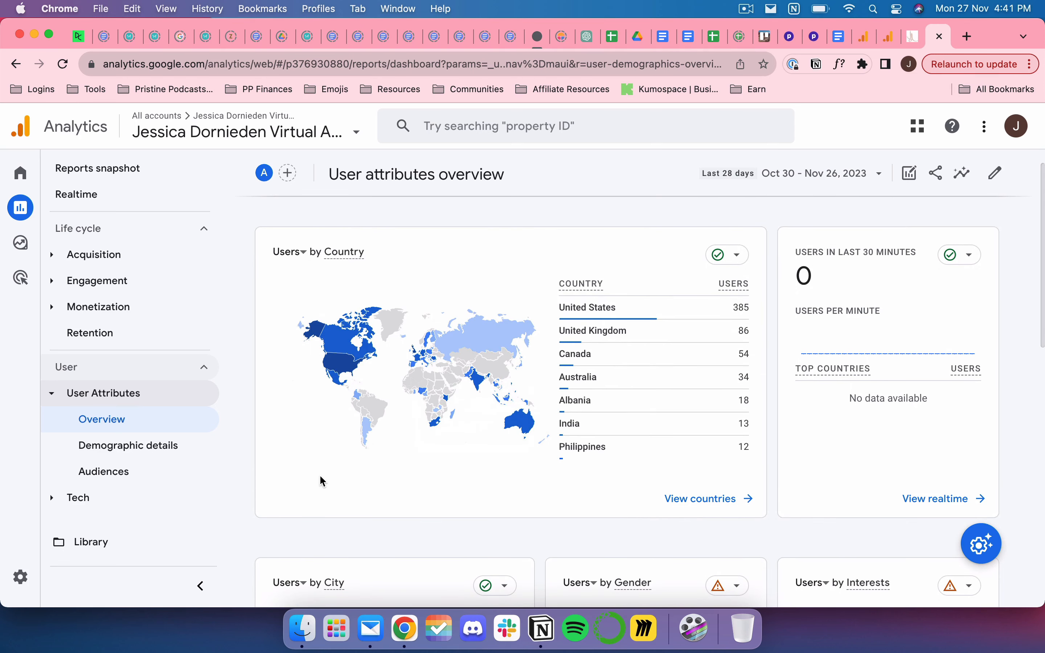
scroll(320, 476, "down", 8)
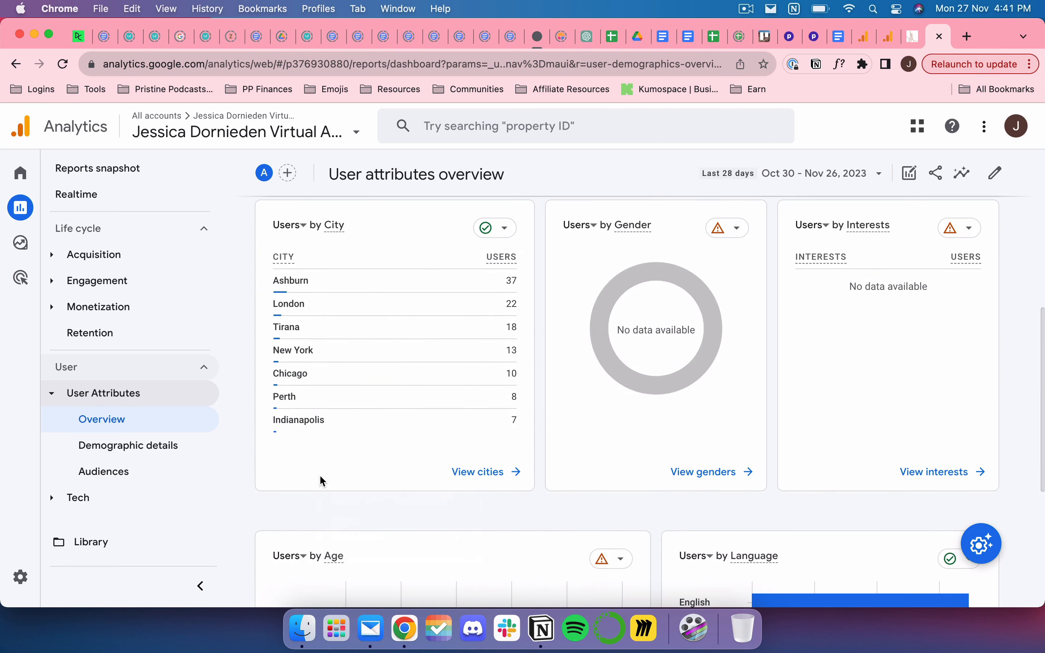
scroll(341, 429, "up", 1)
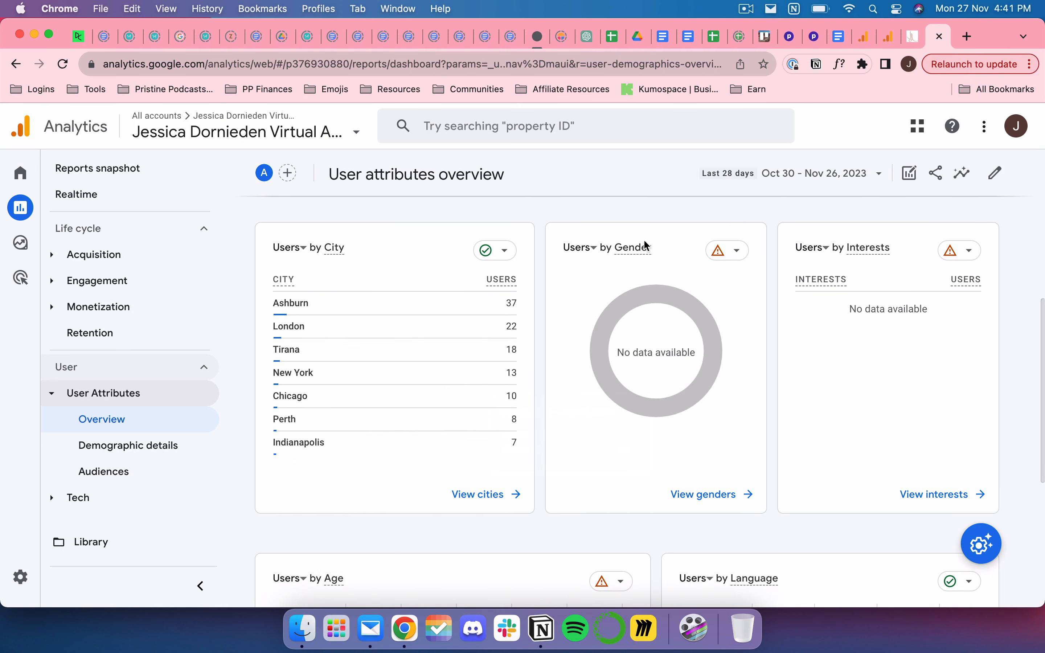
left_click(738, 258)
scroll(693, 422, "down", 5)
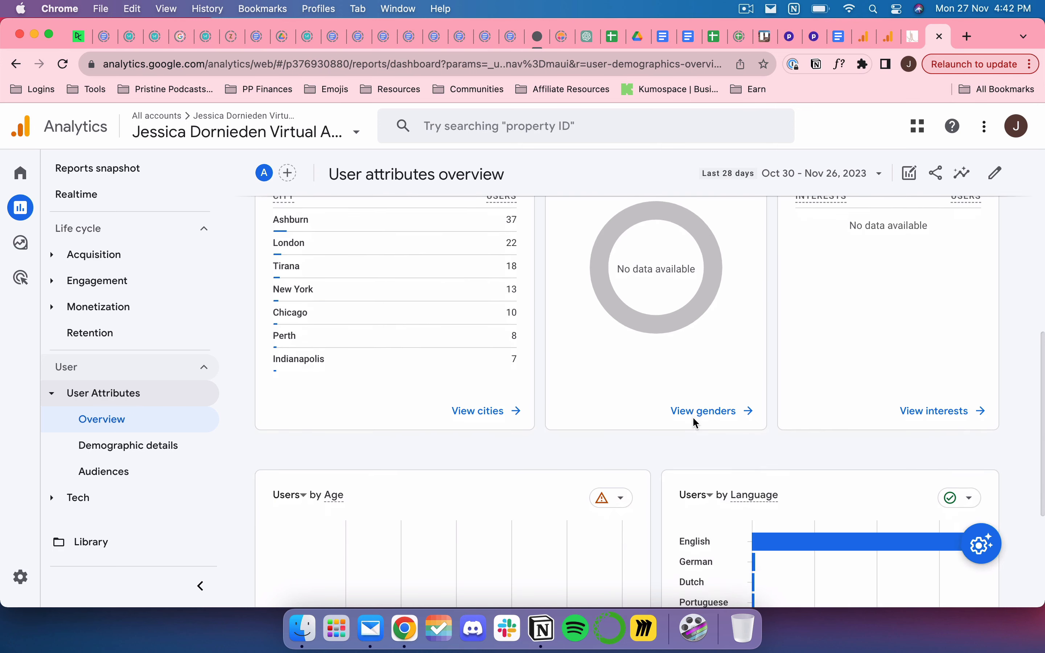
scroll(696, 422, "down", 2)
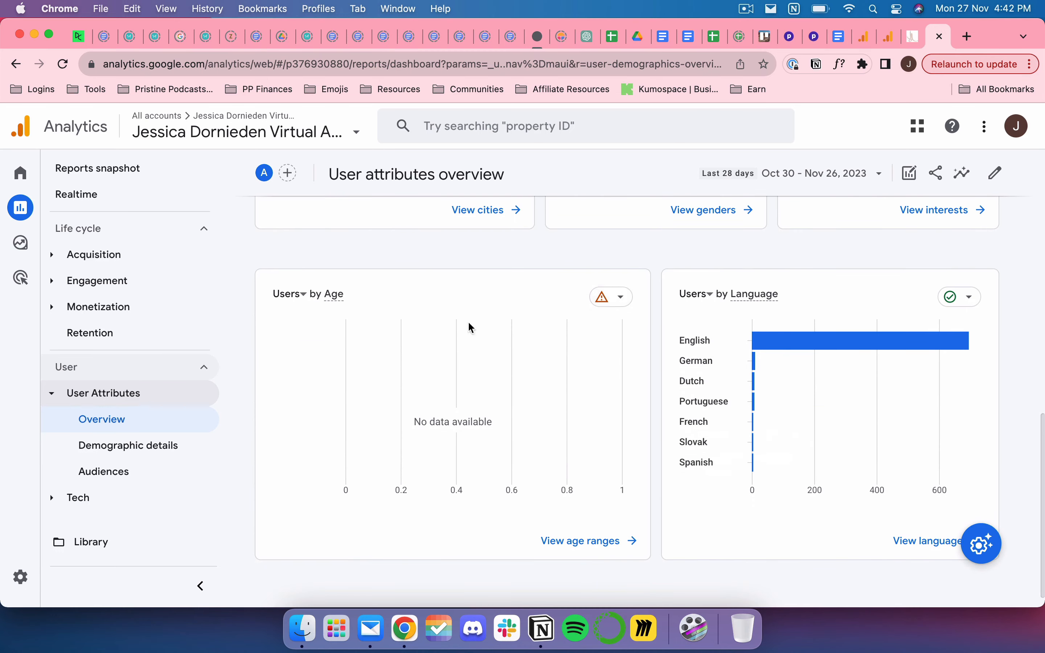
- Examine the Users by Age and Users by Language cards, reading the user numbers for individual languages
scroll(450, 413, "down", 1)
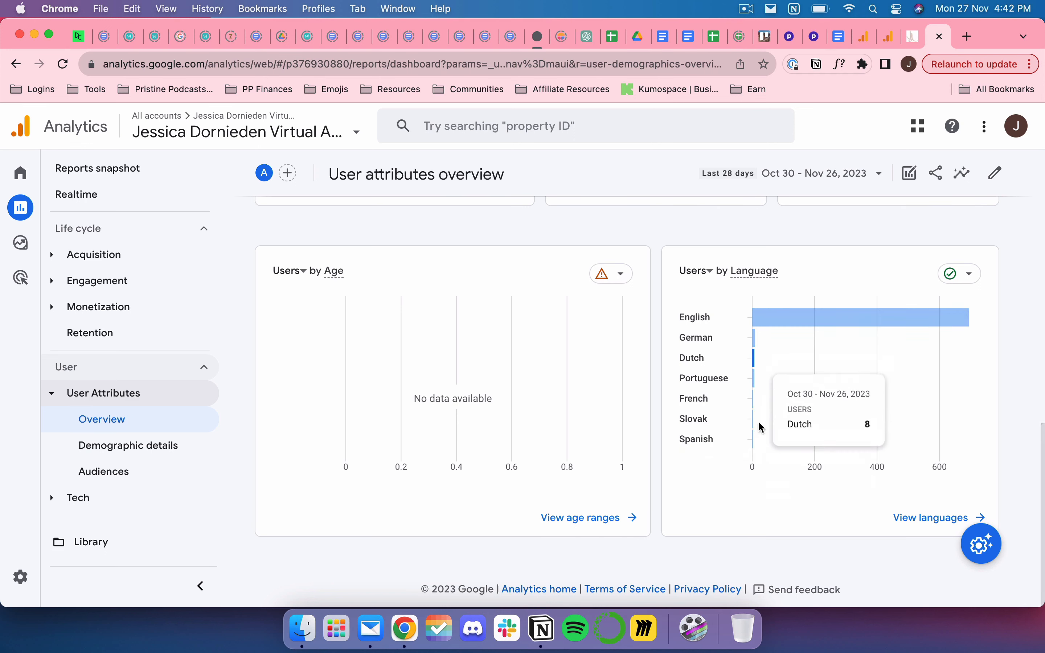
mouse_move(768, 325)
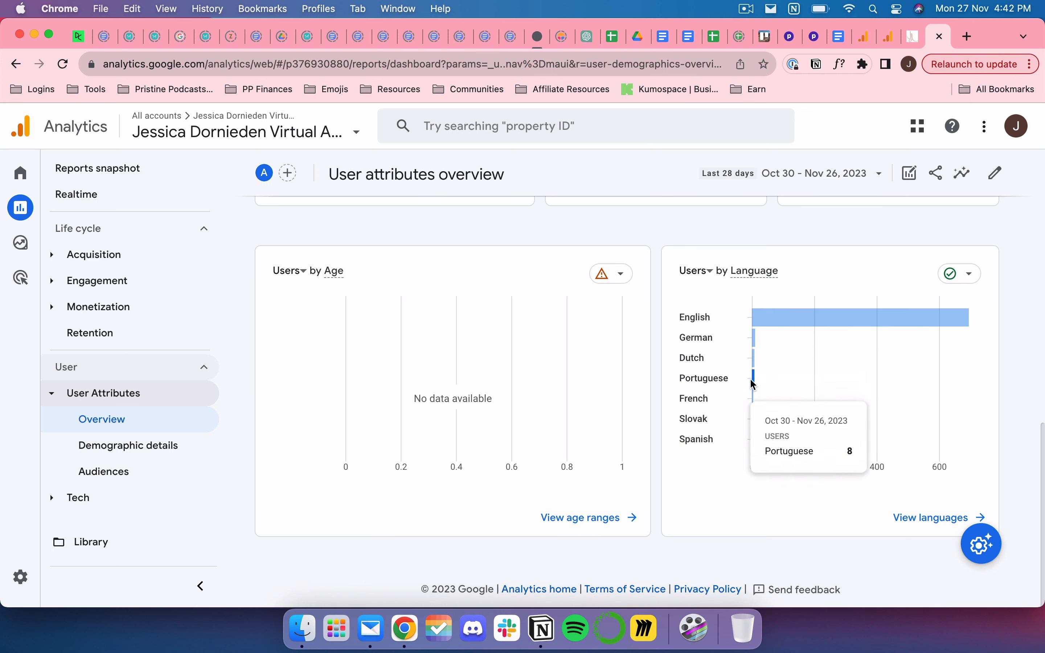
mouse_move(752, 381)
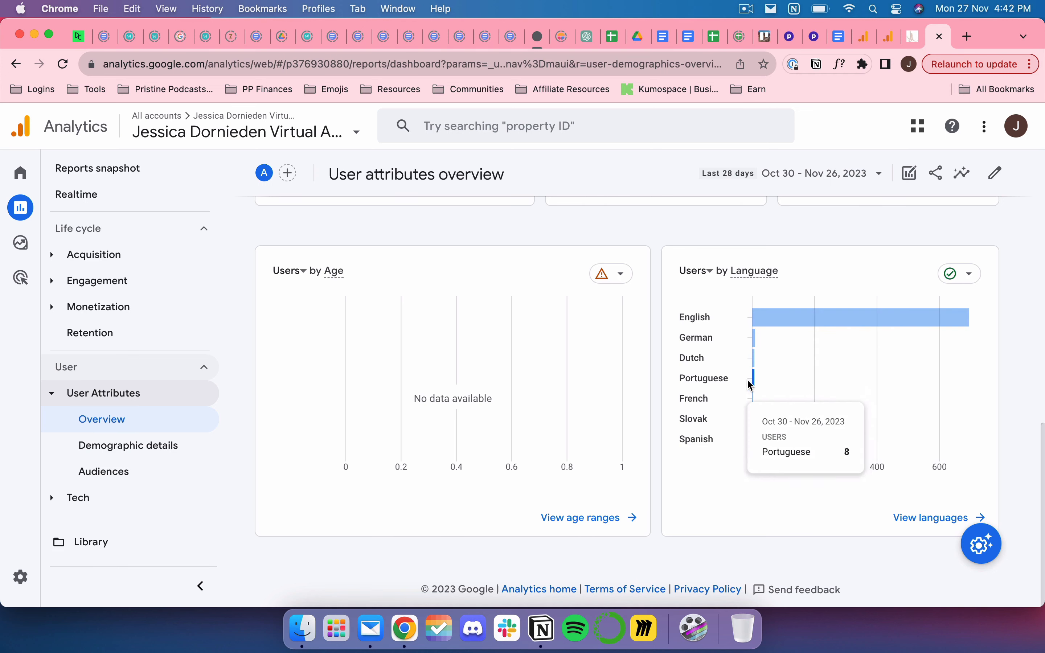
mouse_move(752, 449)
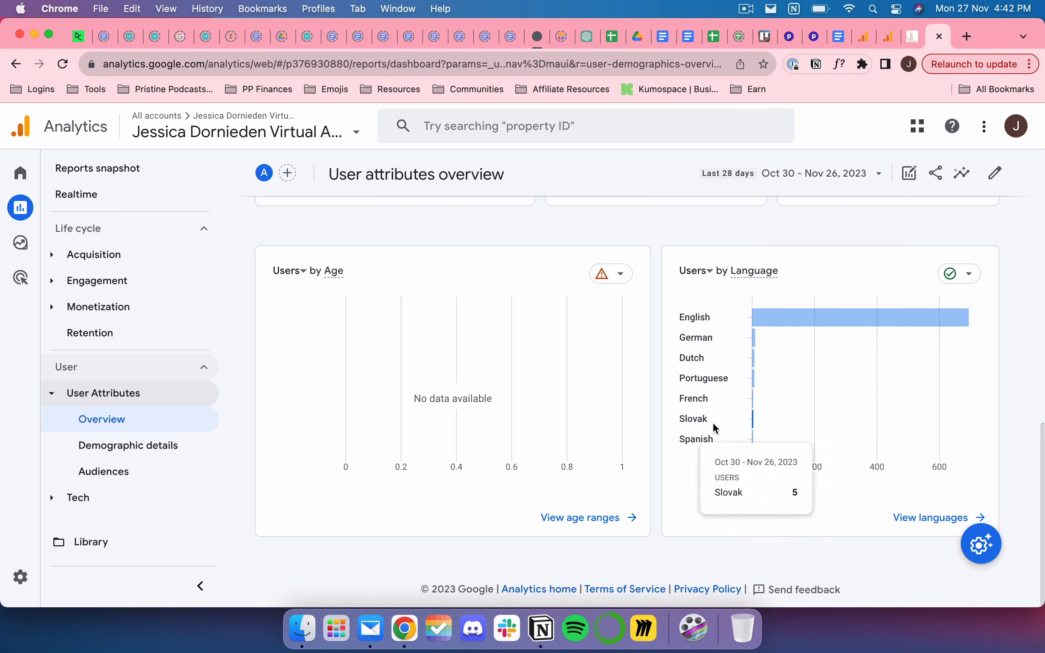
mouse_move(754, 424)
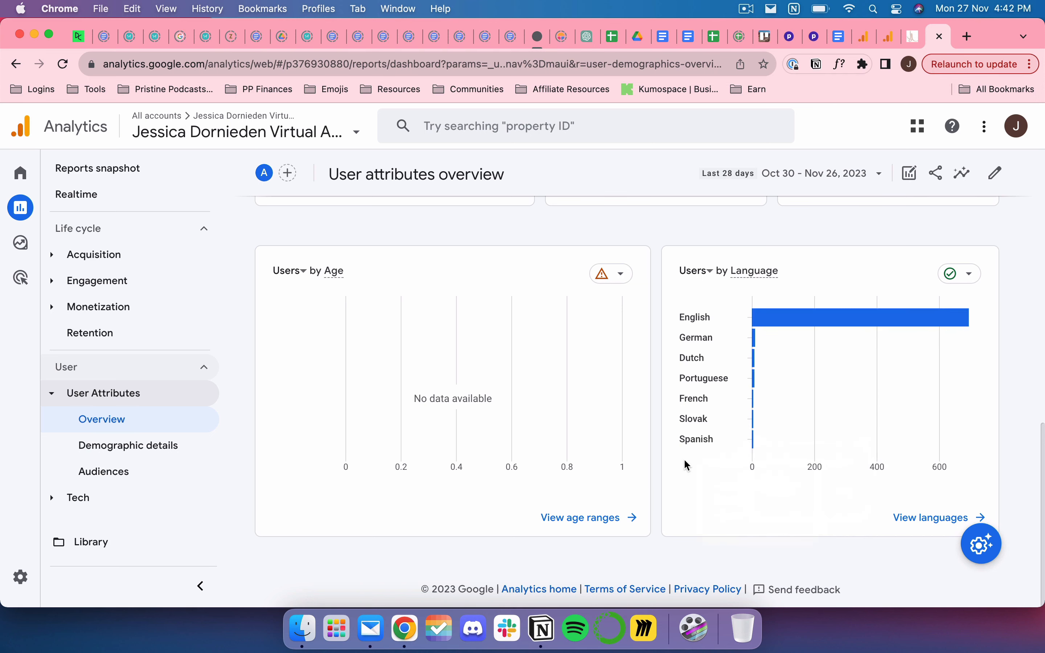
scroll(614, 445, "up", 1)
scroll(614, 445, "down", 1)
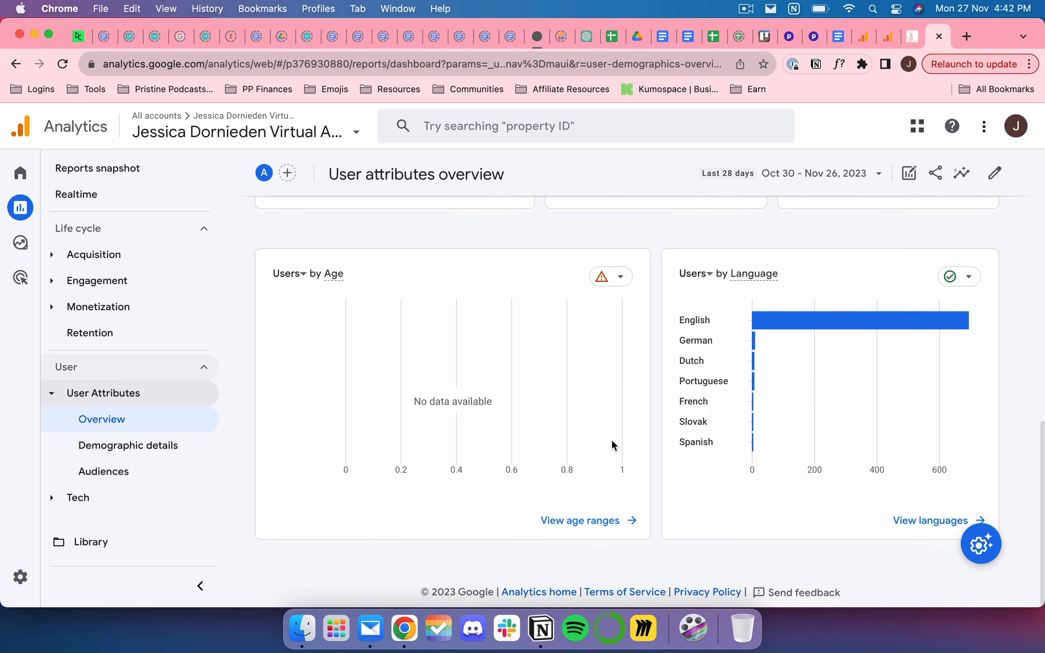
- Open the Demographic details report and examine its table of users by country
left_click(168, 445)
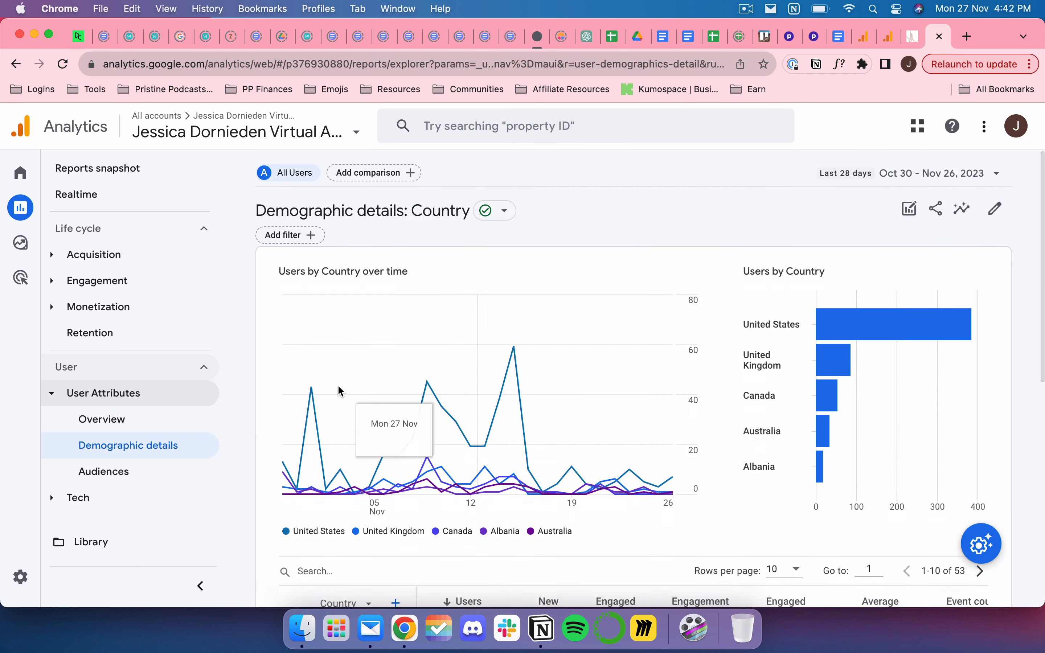
scroll(339, 390, "down", 10)
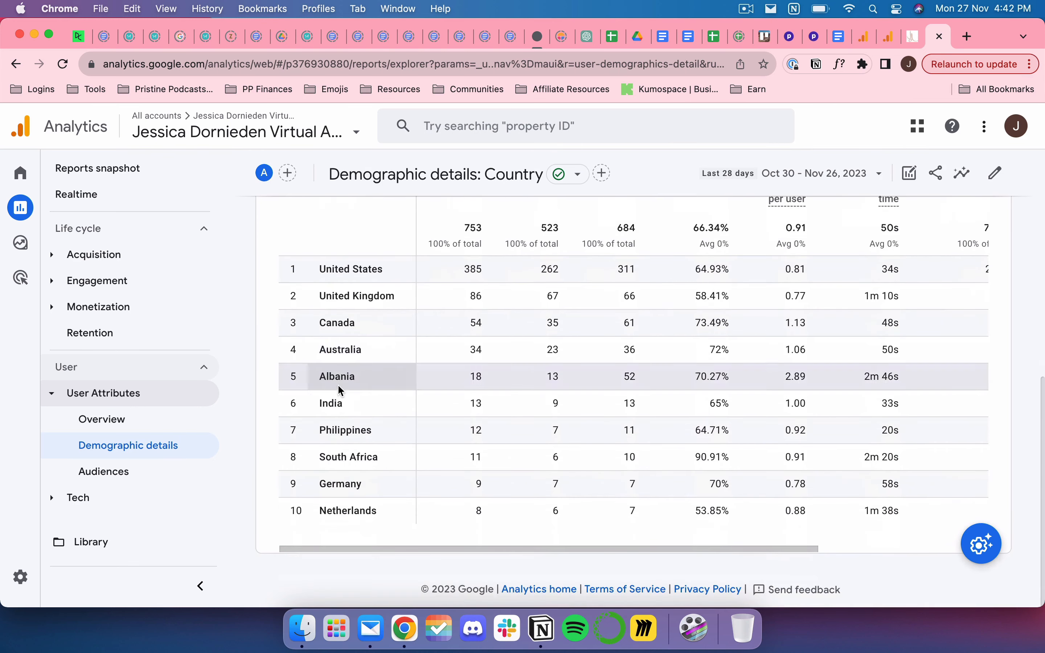
scroll(350, 447, "up", 1)
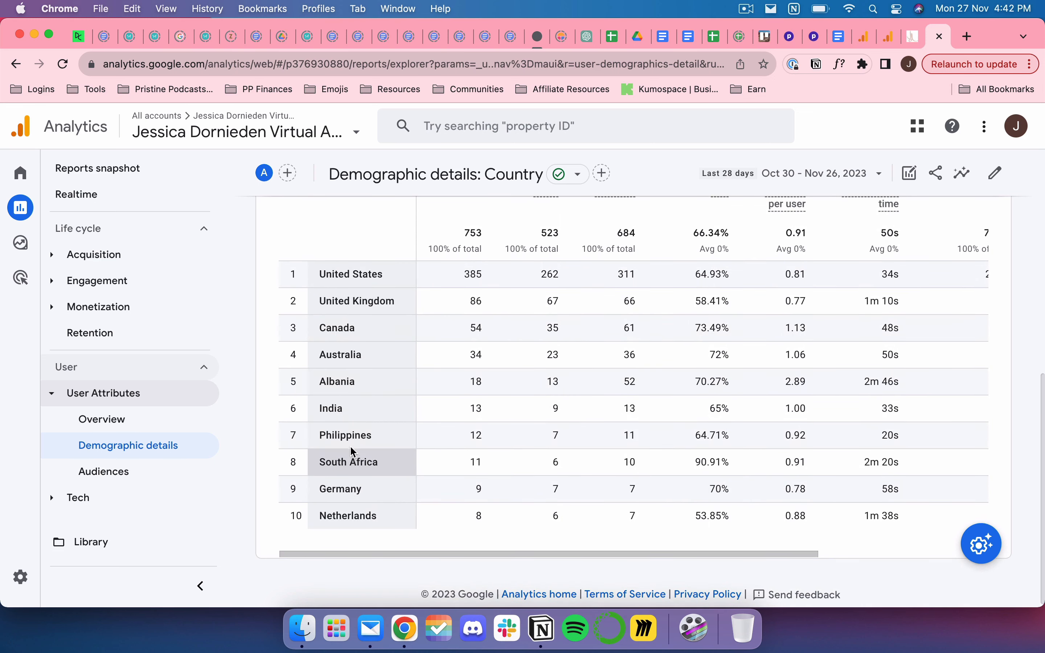
- Expand the Tech and Acquisition report groups and look over the Demographic details charts and table again
left_click(79, 497)
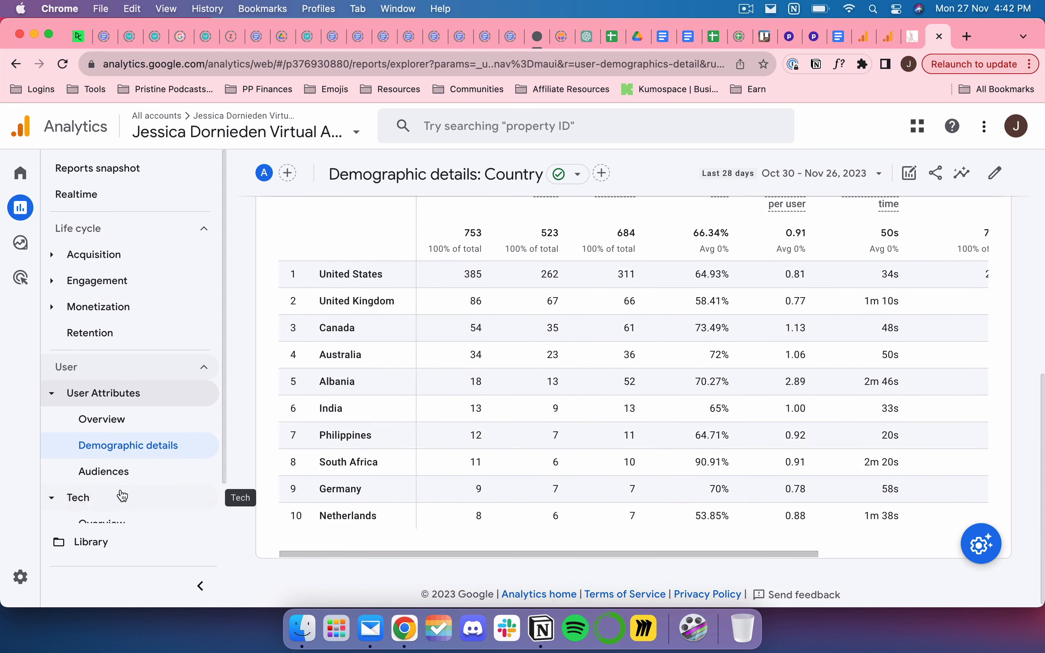
scroll(125, 475, "up", 1)
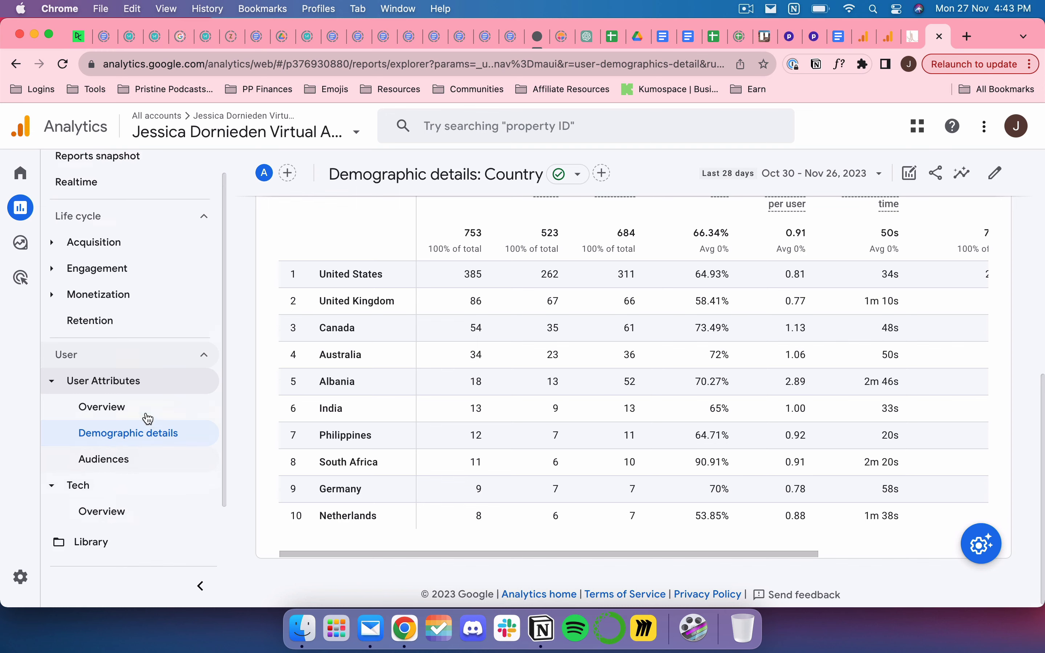
scroll(145, 420, "down", 1)
scroll(286, 324, "up", 10)
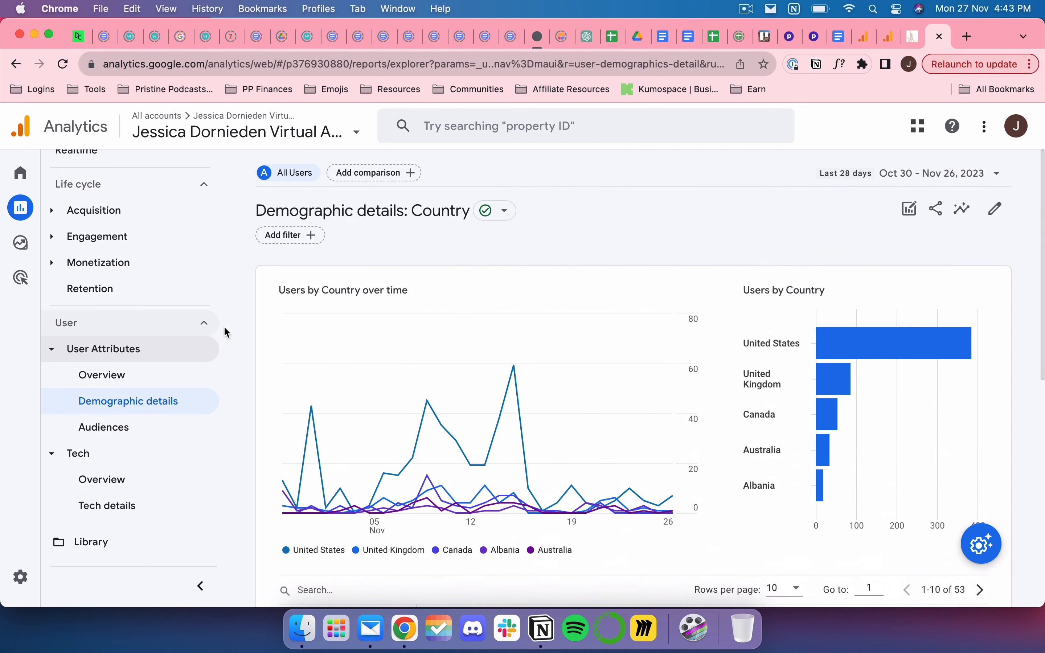
scroll(94, 338, "up", 1)
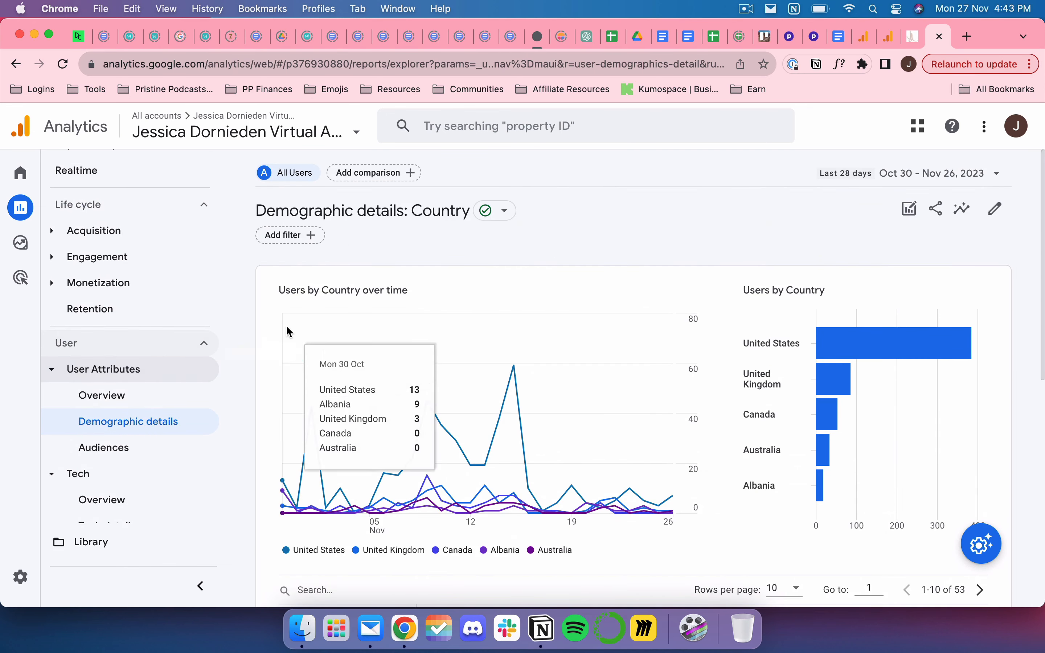
scroll(288, 331, "down", 10)
scroll(289, 331, "up", 8)
scroll(289, 331, "up", 1)
scroll(289, 331, "down", 1)
scroll(289, 331, "up", 1)
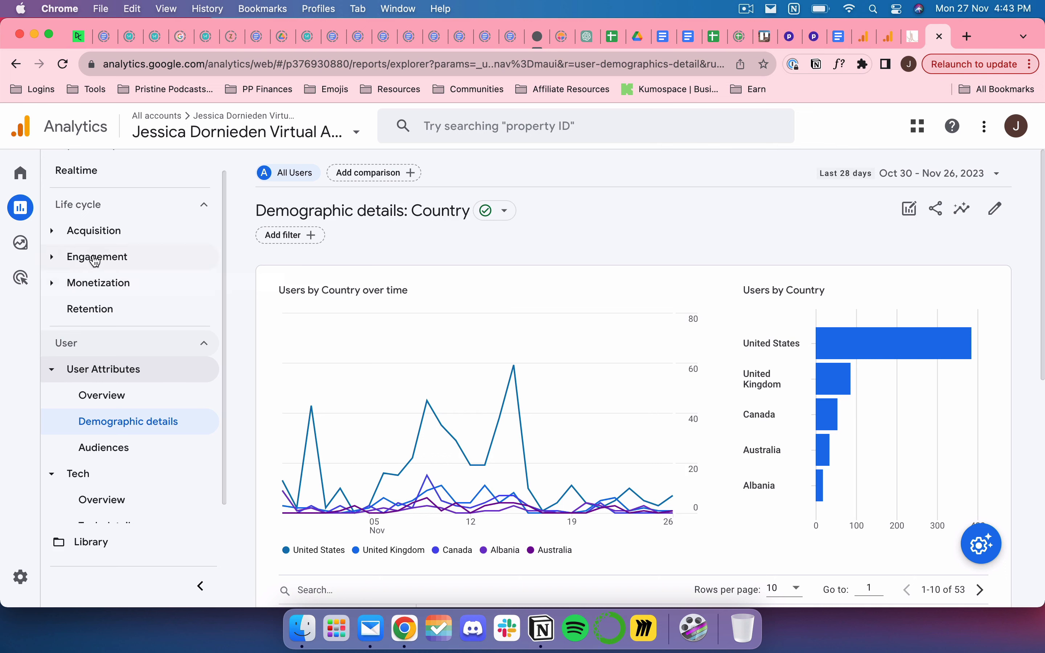
left_click(103, 236)
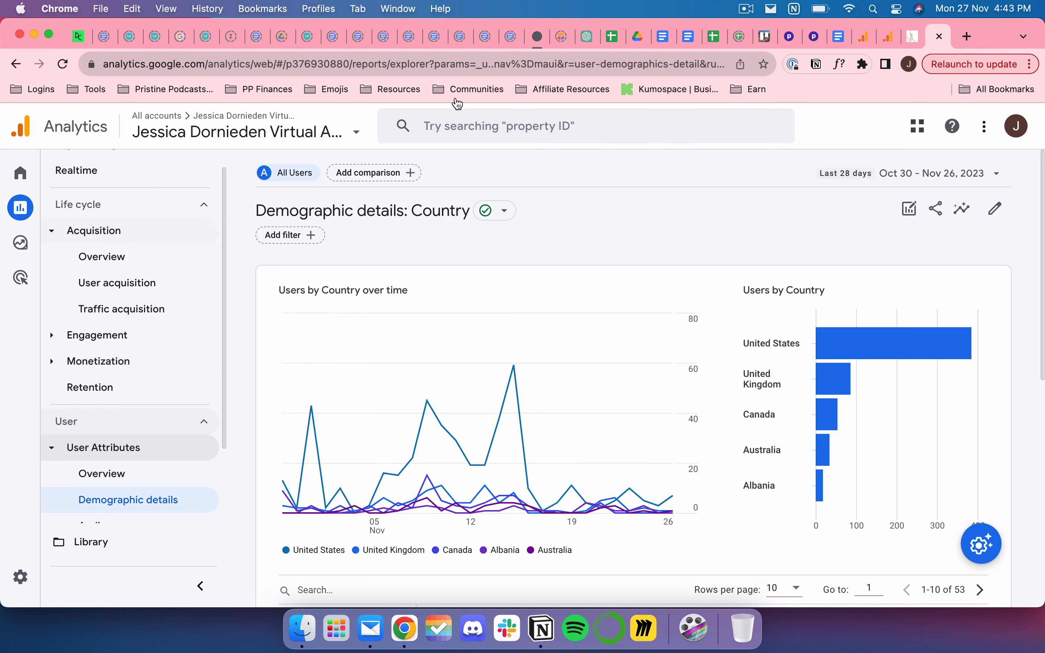
- Switch to the Inspired Early Years Universal Analytics property and look over the reports in its Audience group
left_click(865, 43)
left_click(889, 44)
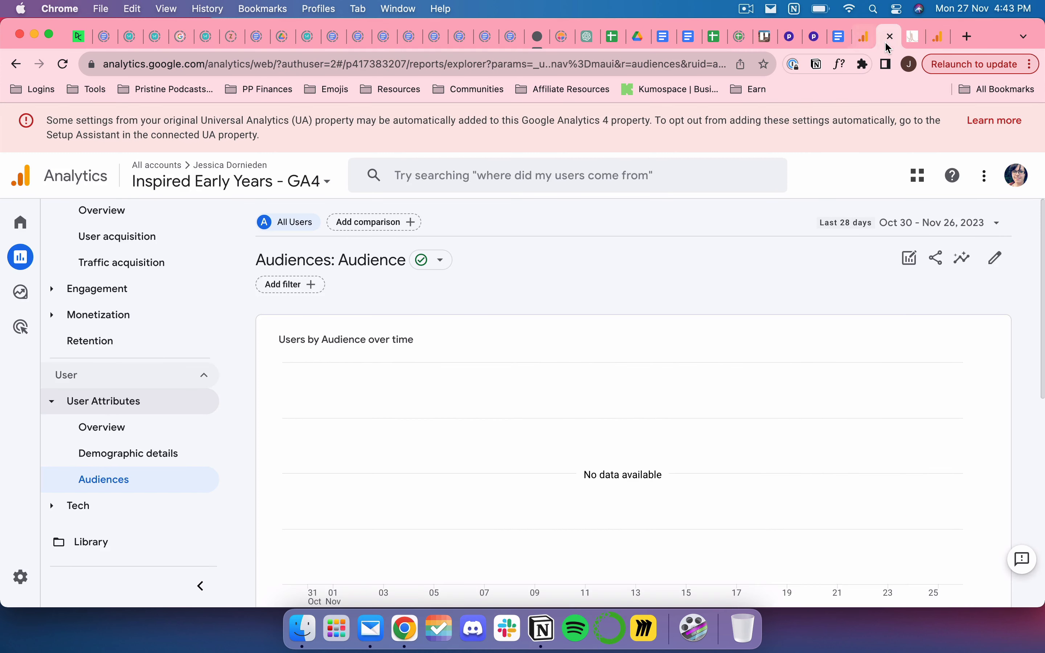
scroll(182, 333, "up", 1)
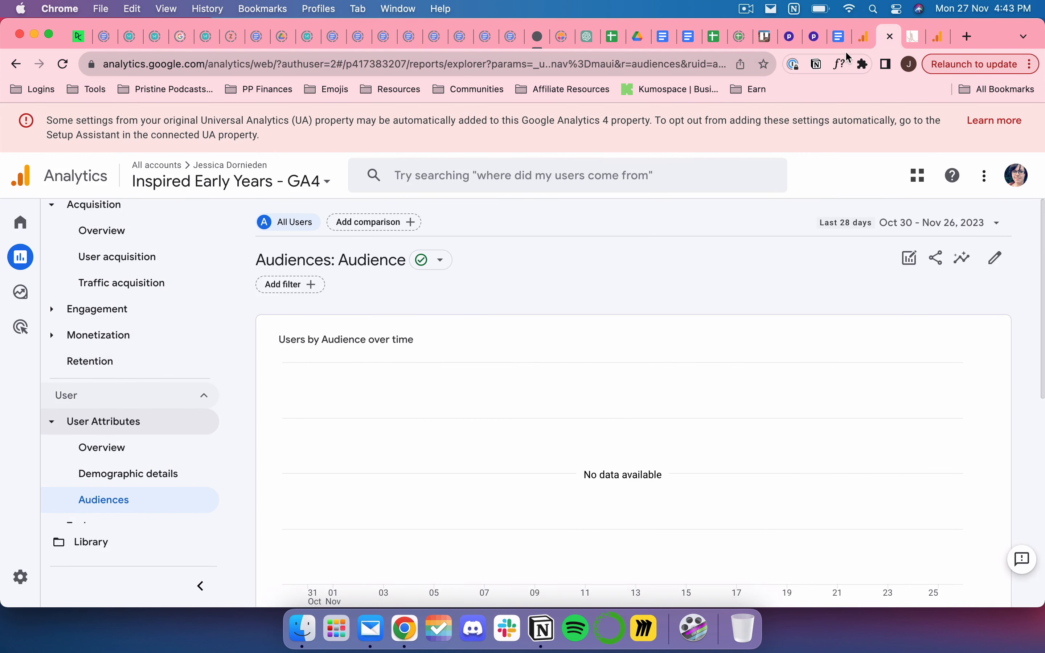
left_click(859, 44)
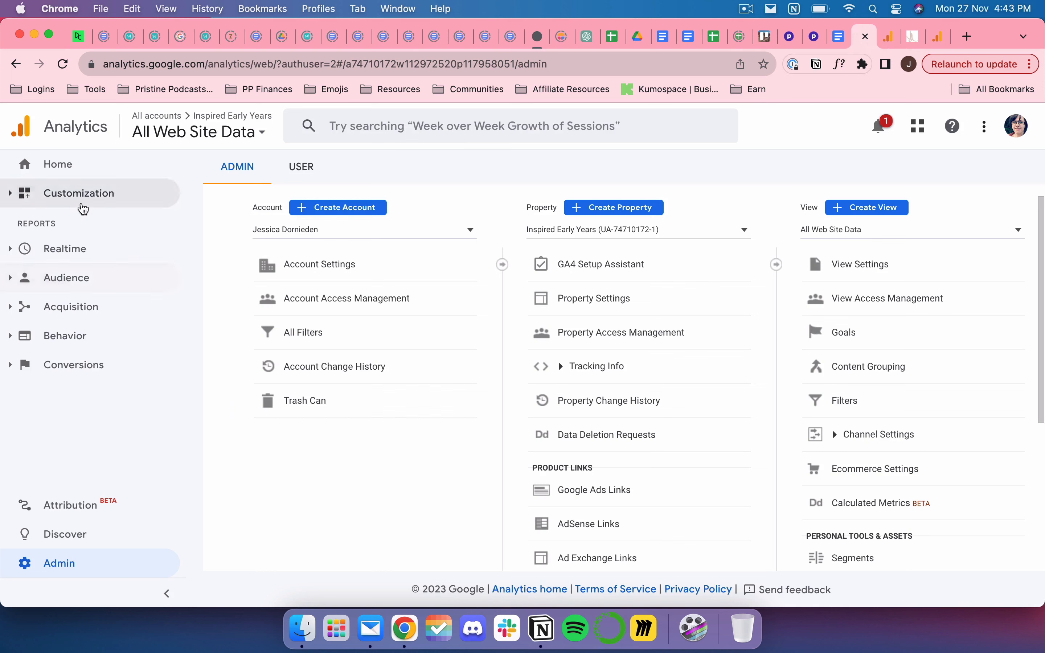
left_click(20, 286)
scroll(65, 345, "down", 5)
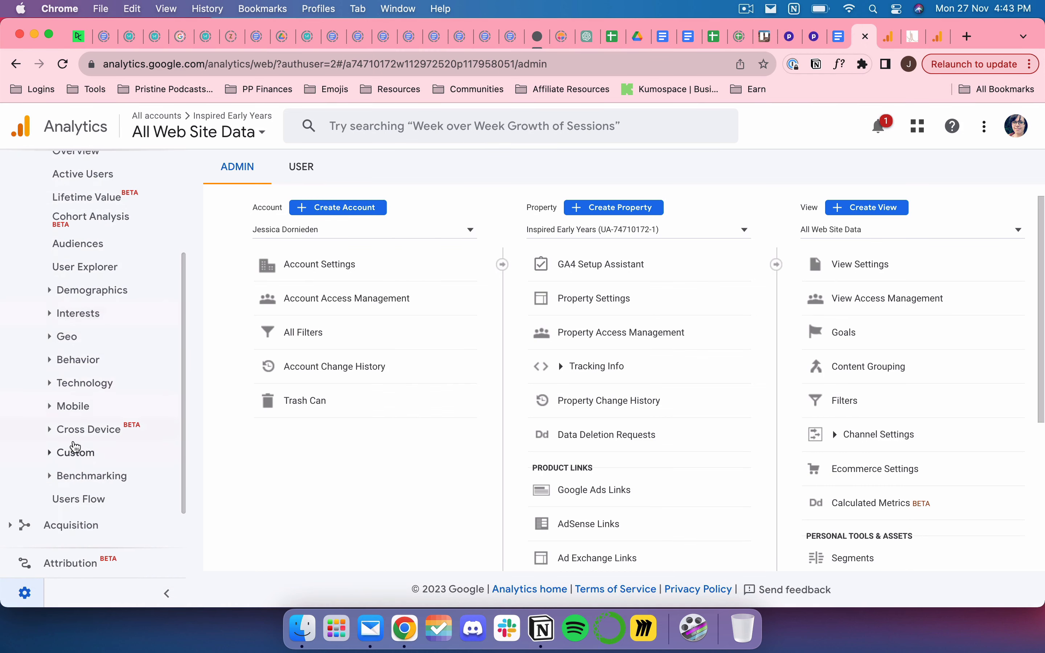
scroll(80, 447, "up", 5)
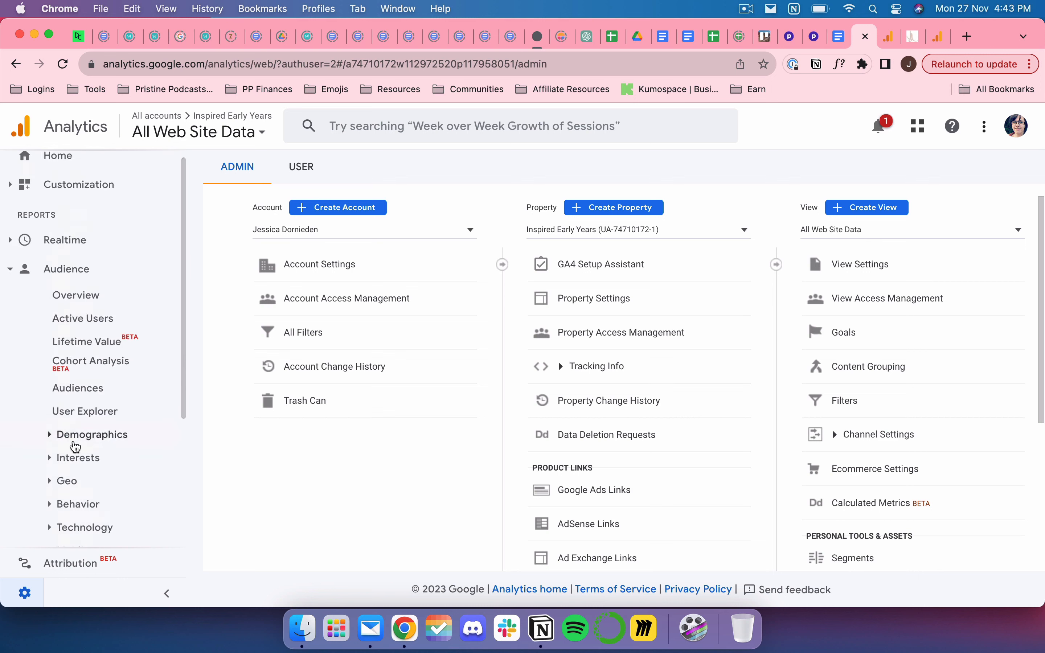
left_click(13, 283)
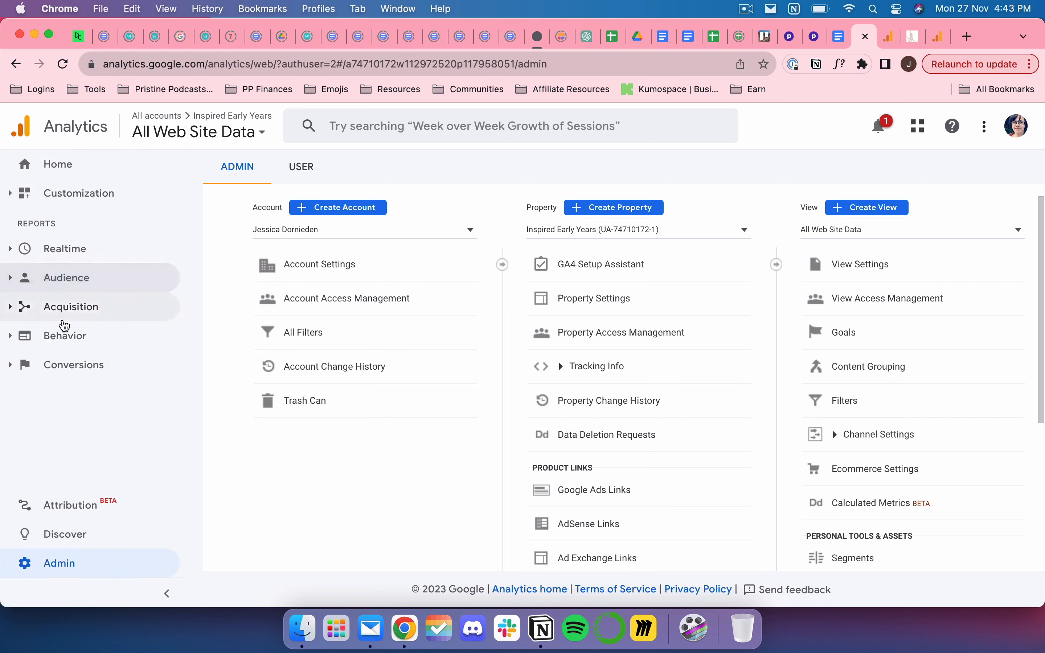
- Open the Source/Medium report under Acquisition, All Traffic and examine its users chart and table
left_click(20, 306)
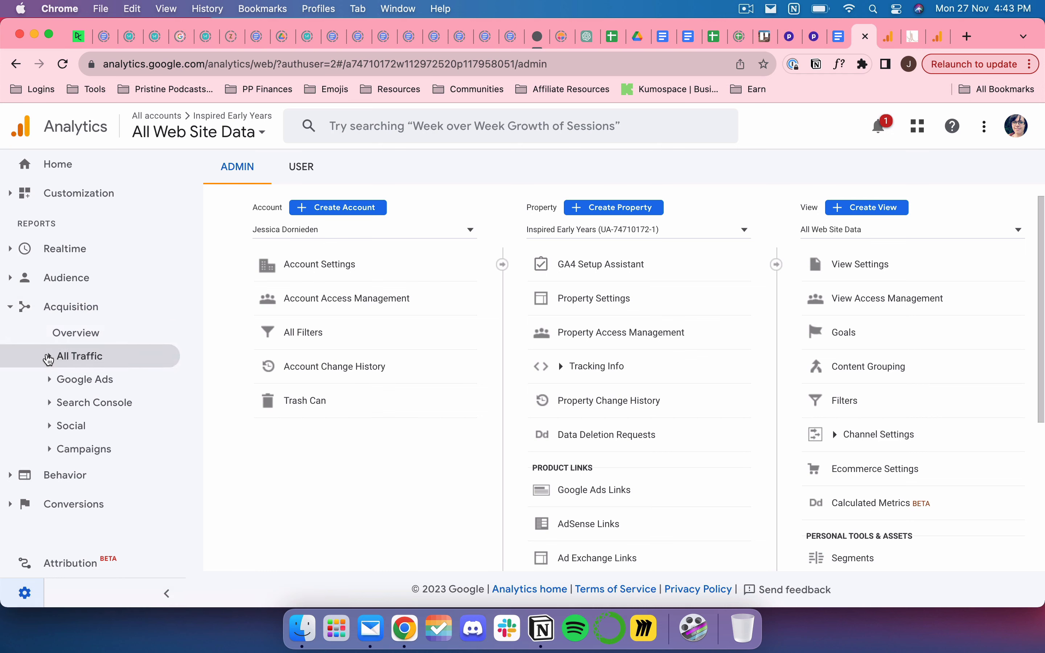
left_click(48, 357)
scroll(82, 397, "down", 1)
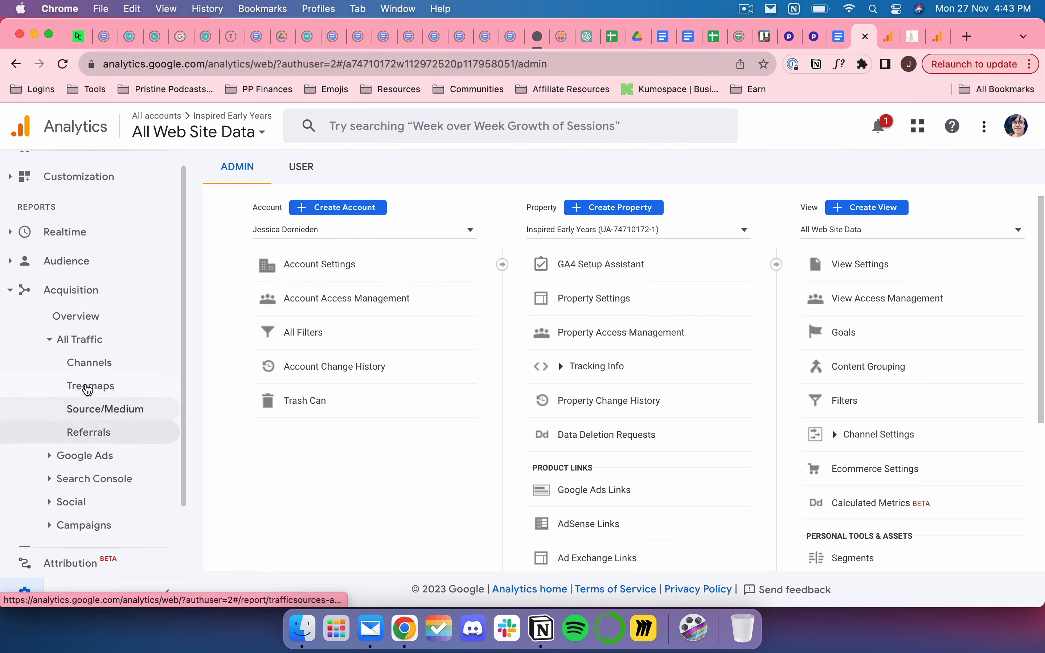
left_click(85, 410)
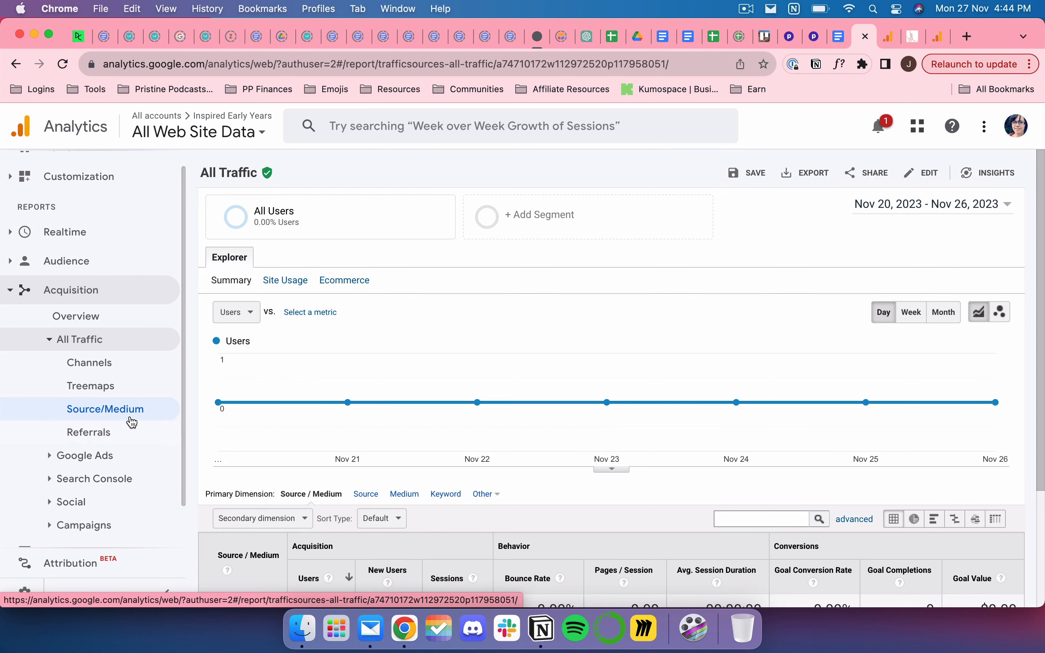
scroll(281, 402, "down", 3)
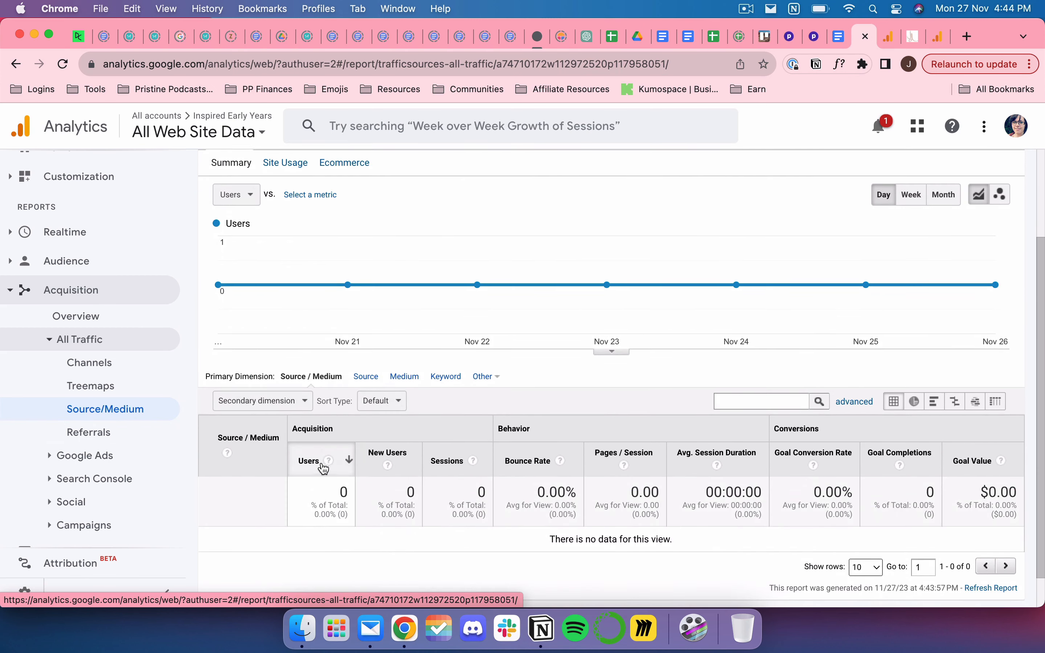
scroll(323, 468, "up", 3)
- Expand the Search Console group under Acquisition and look over its reports
scroll(130, 354, "down", 2)
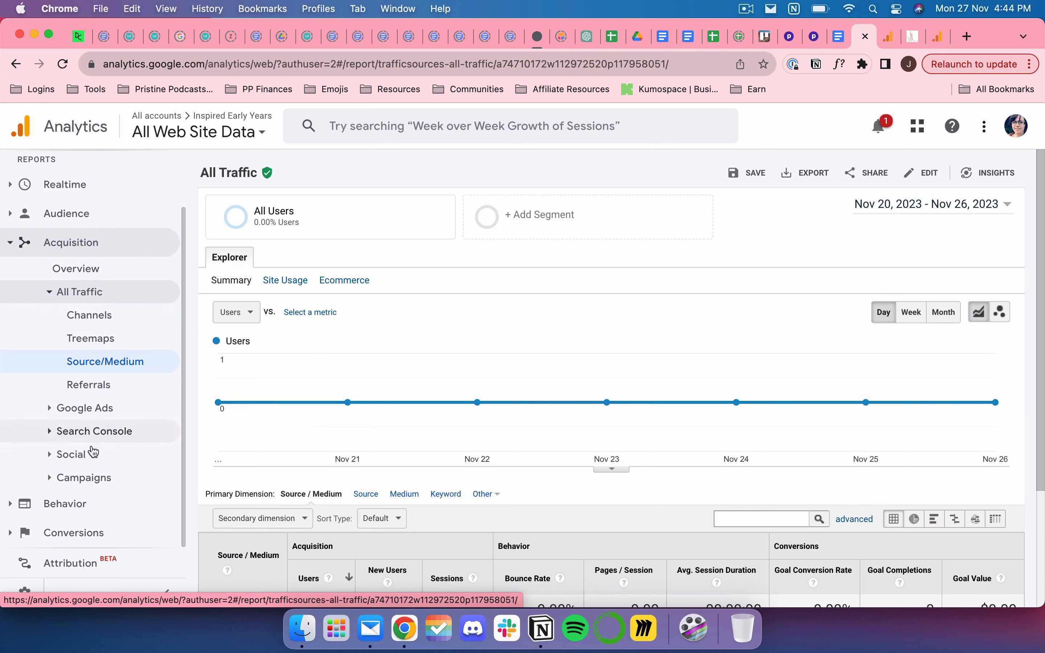
left_click(48, 435)
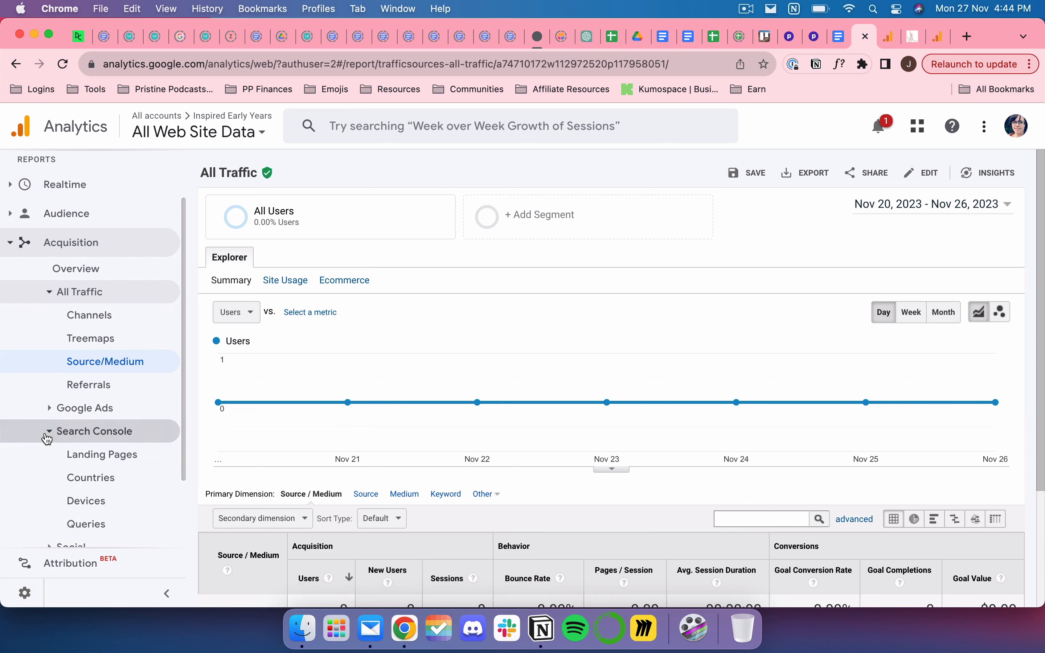
scroll(91, 446, "down", 2)
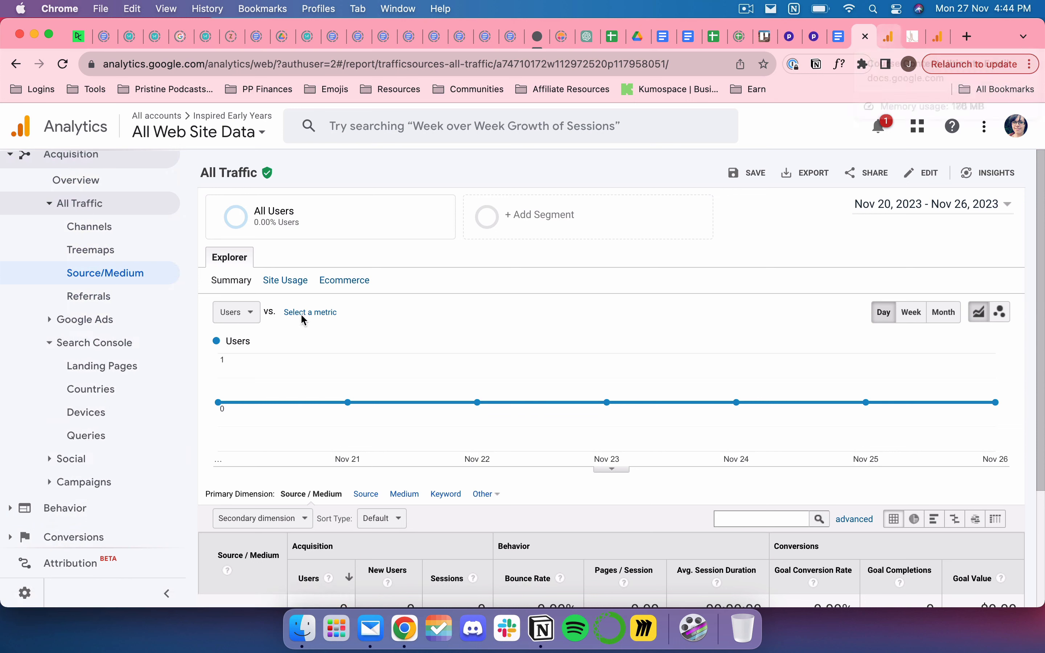
scroll(173, 372, "up", 1)
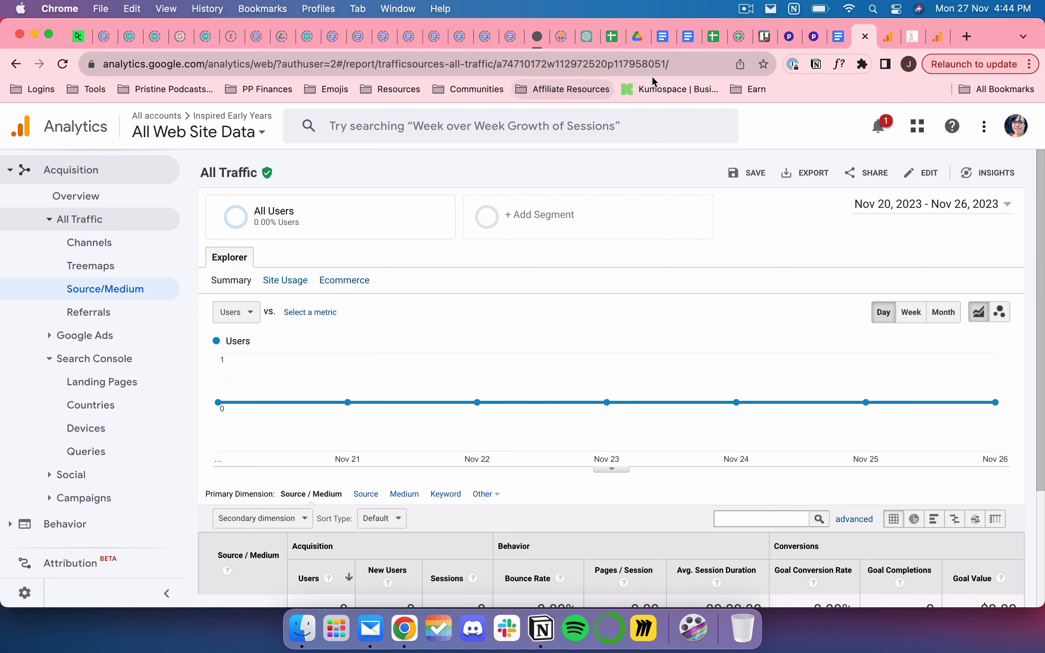
- Return to the established GA4 property, open its Acquisition overview and review the users, channel group and lifetime value cards
left_click(888, 36)
left_click(940, 36)
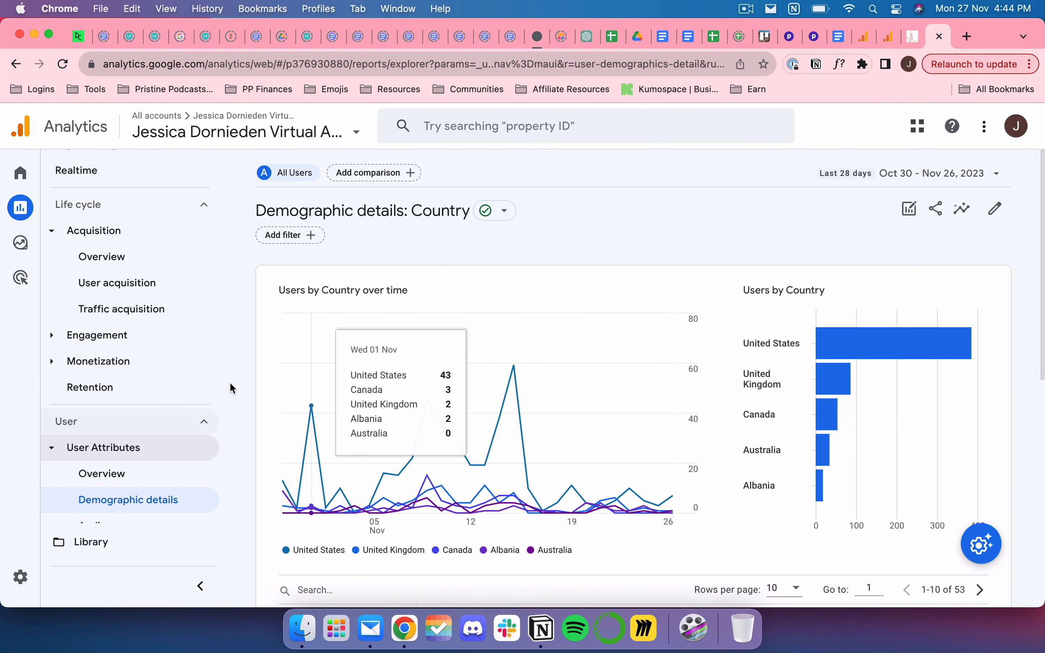
left_click(108, 258)
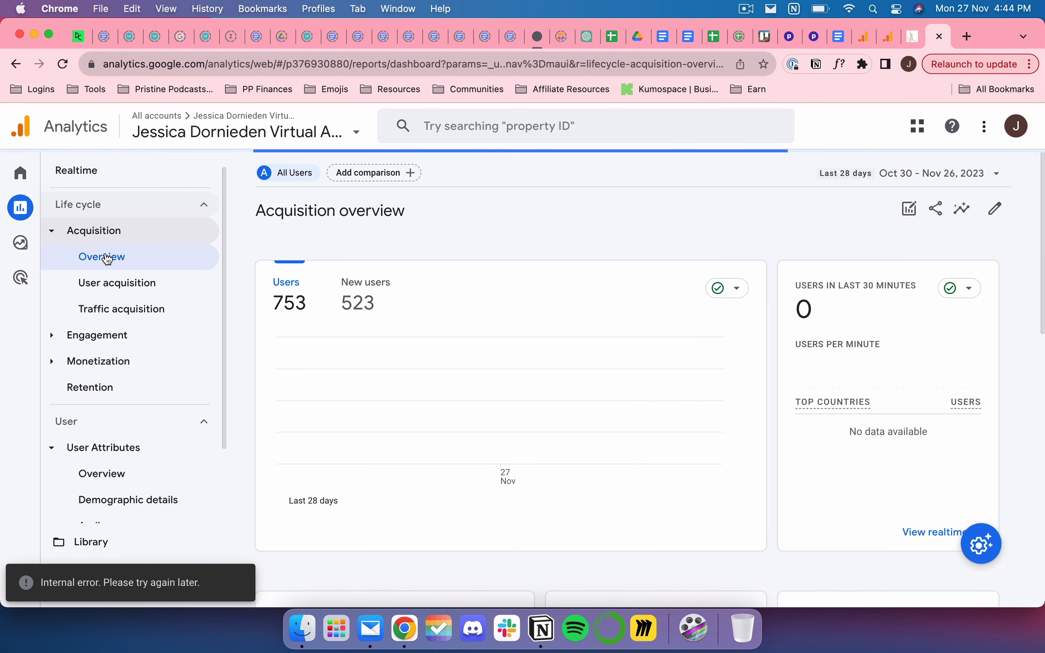
scroll(634, 257, "down", 1)
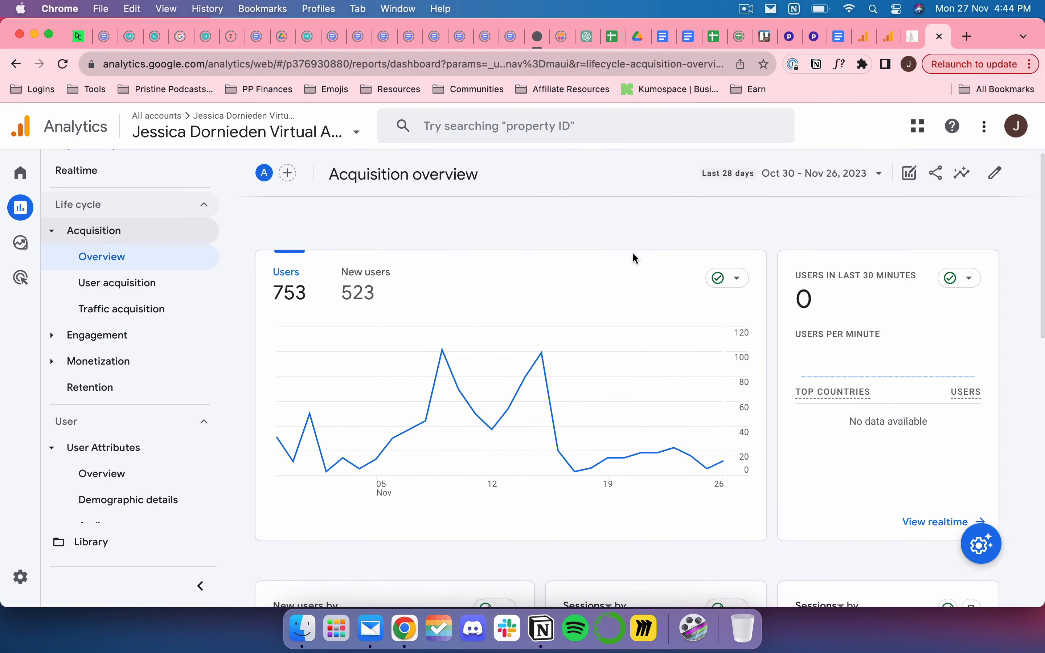
scroll(635, 258, "down", 8)
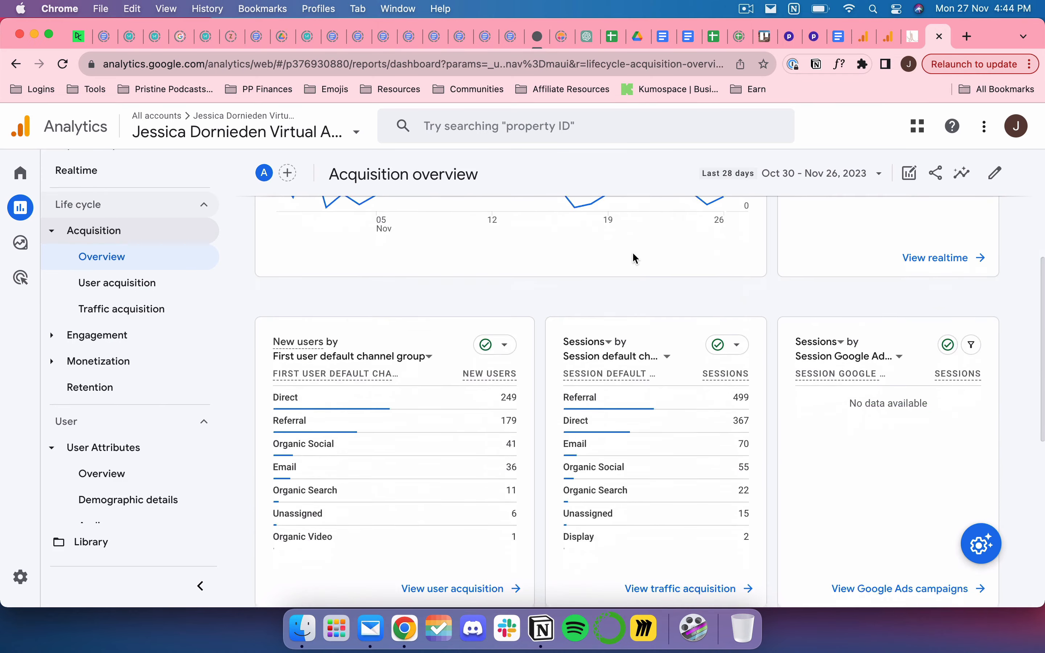
scroll(618, 281, "down", 7)
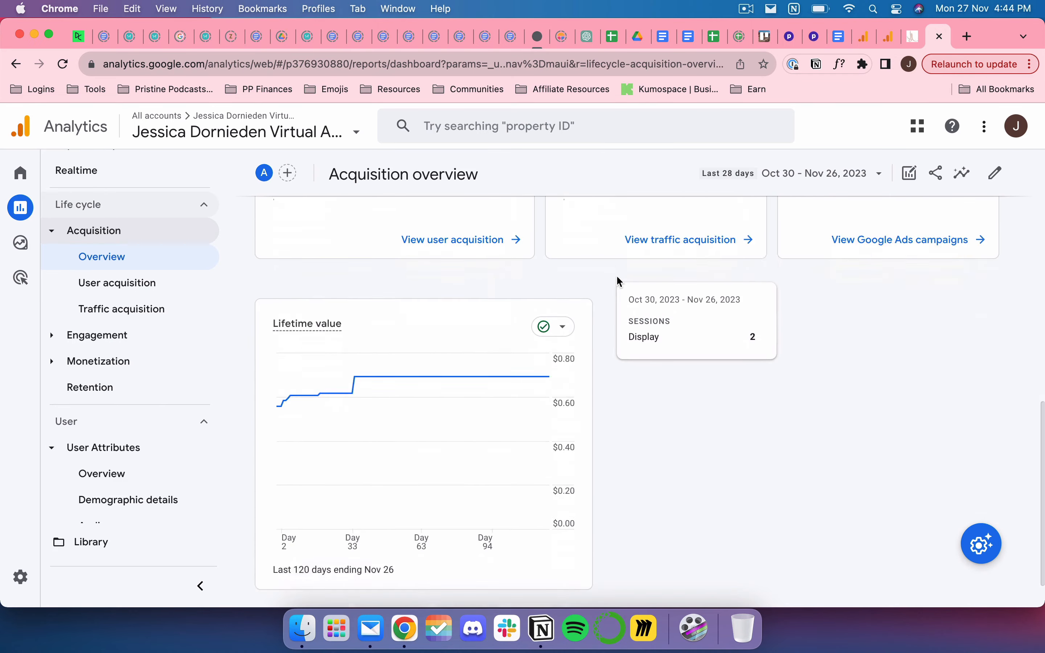
scroll(619, 282, "up", 15)
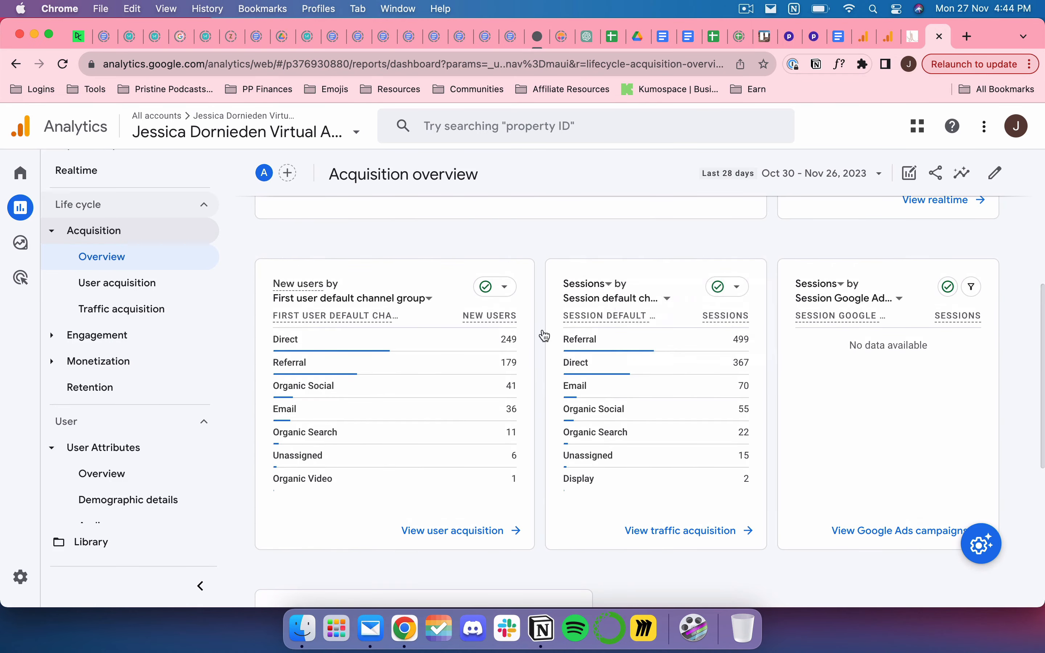
scroll(607, 293, "up", 2)
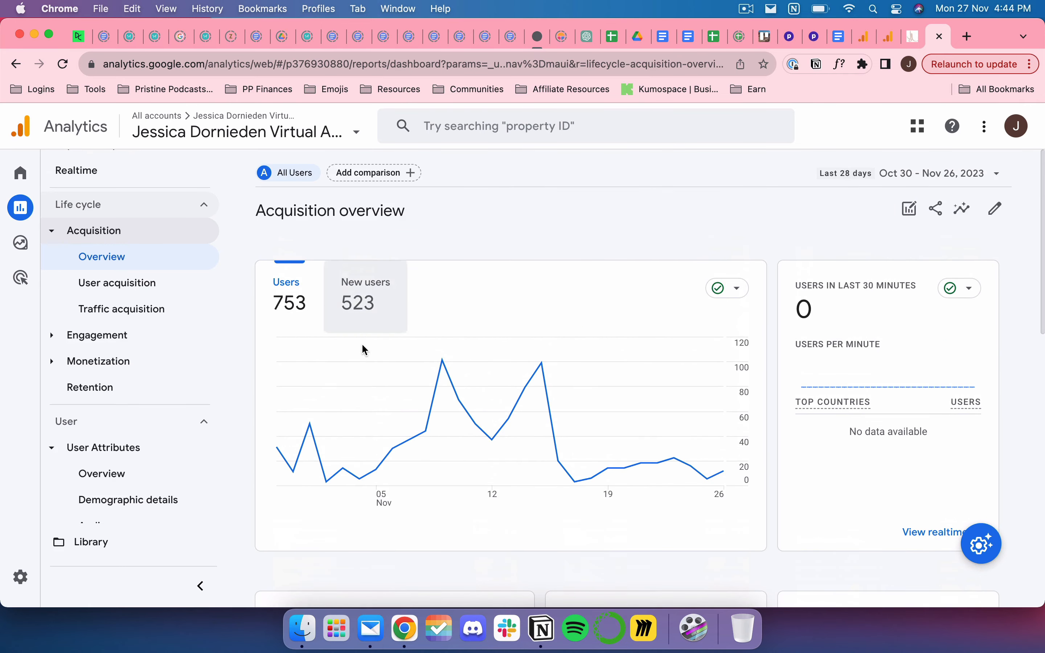
- Open the Traffic acquisition report and examine its charts and the table by session default channel group
left_click(119, 318)
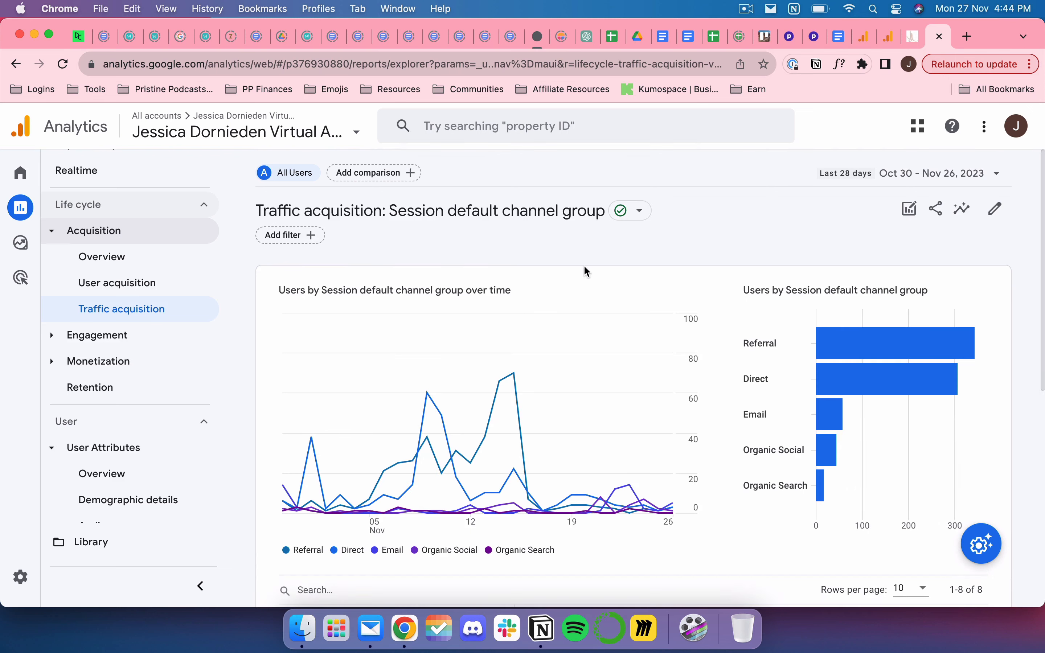
scroll(562, 335, "down", 2)
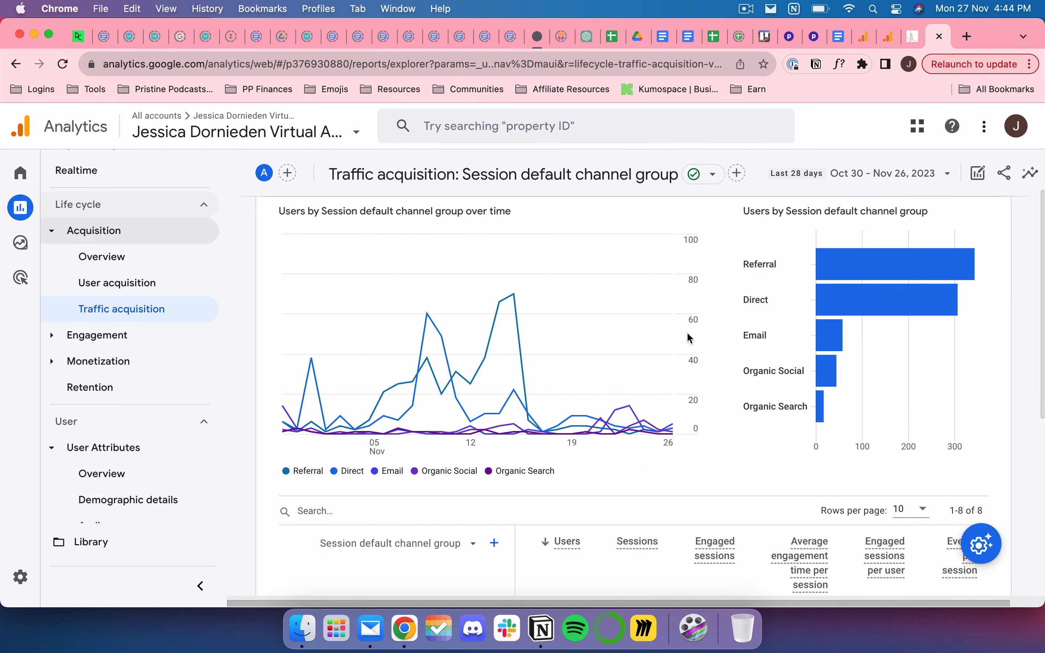
scroll(689, 338, "down", 8)
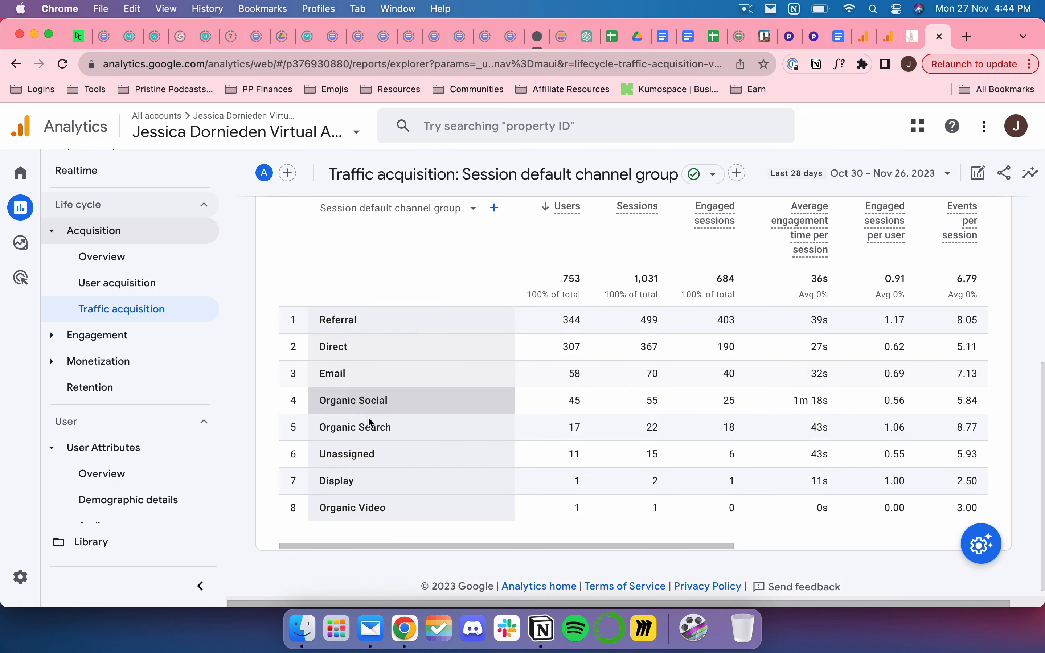
scroll(371, 458, "up", 1)
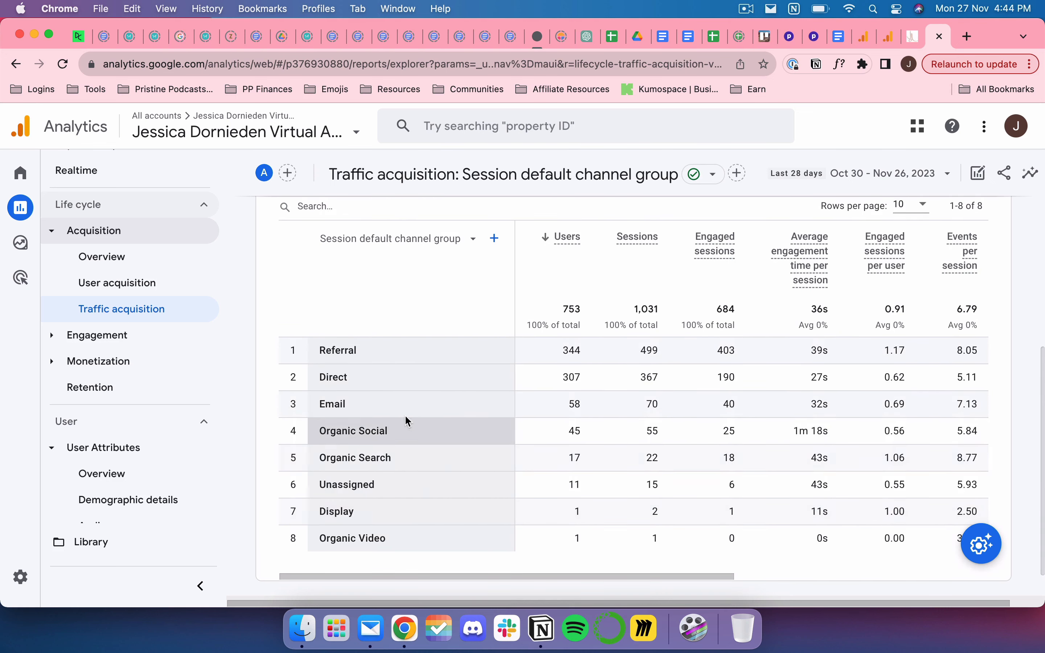
scroll(389, 474, "up", 3)
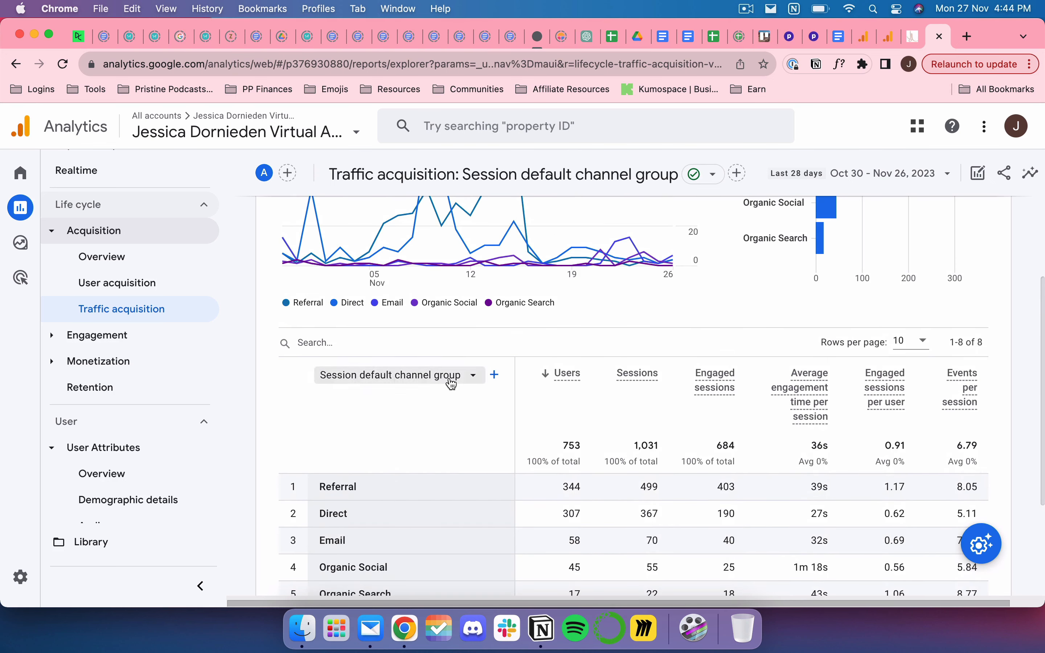
- Set the Traffic acquisition table's primary dimension to Session source / medium and review the listed traffic sources
left_click(452, 384)
left_click(425, 285)
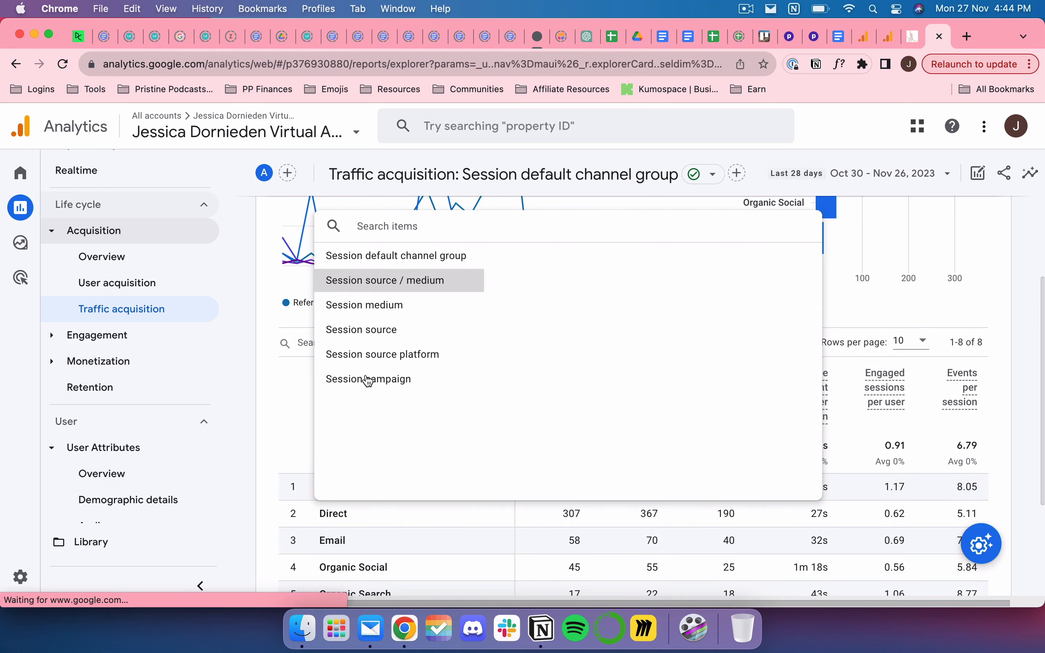
scroll(408, 441, "down", 3)
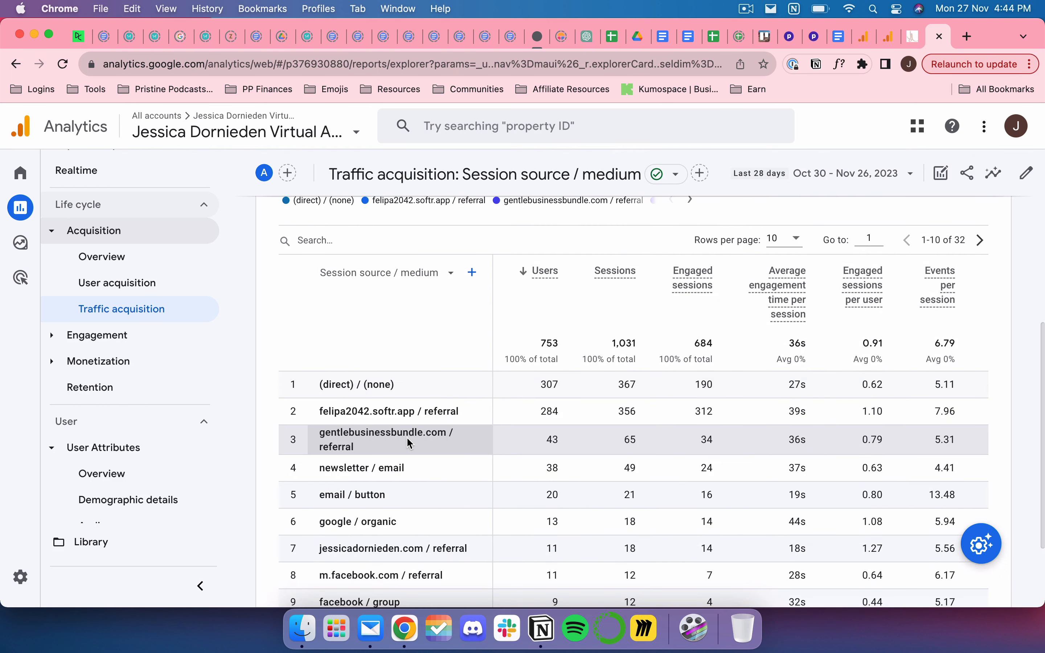
scroll(409, 443, "down", 3)
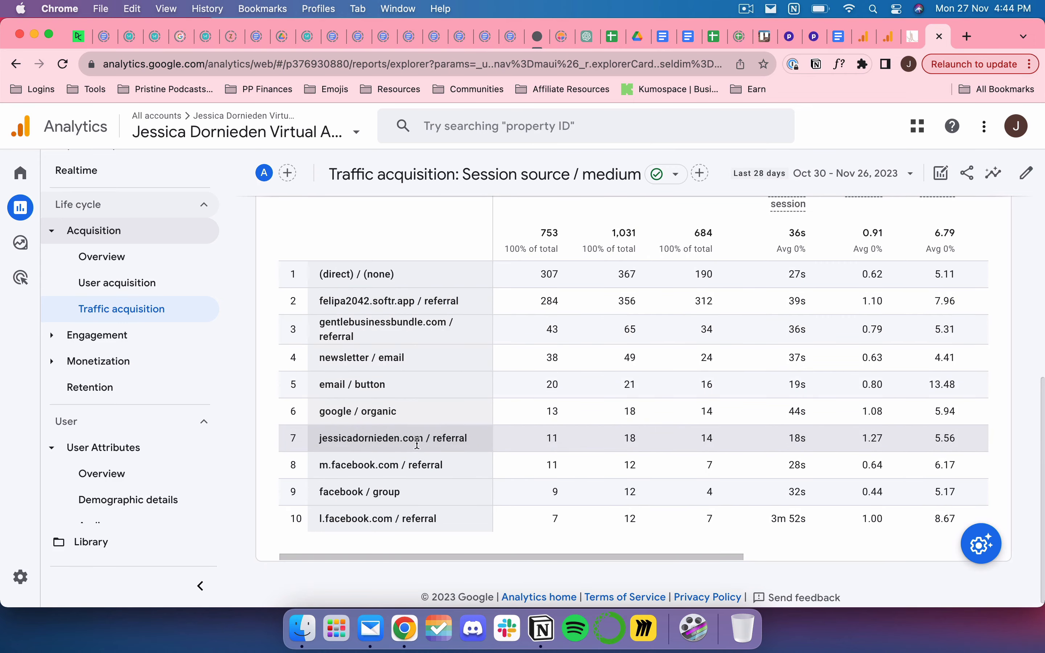
scroll(414, 431, "up", 5)
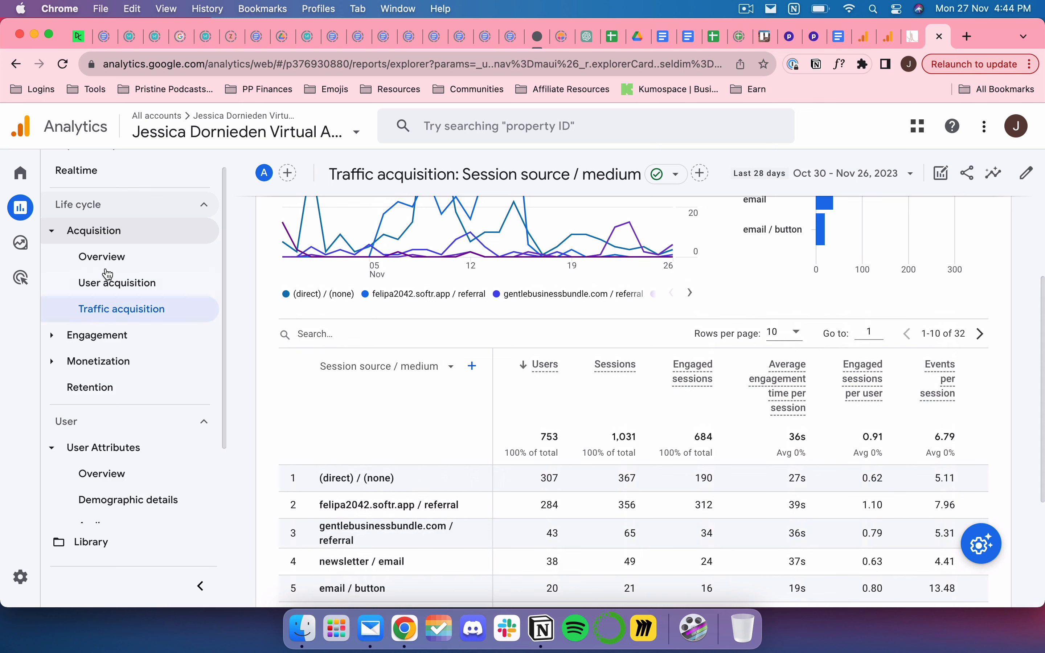
- Open the Engagement overview and review its engagement time, page views, user activity and user stickiness cards
left_click(93, 343)
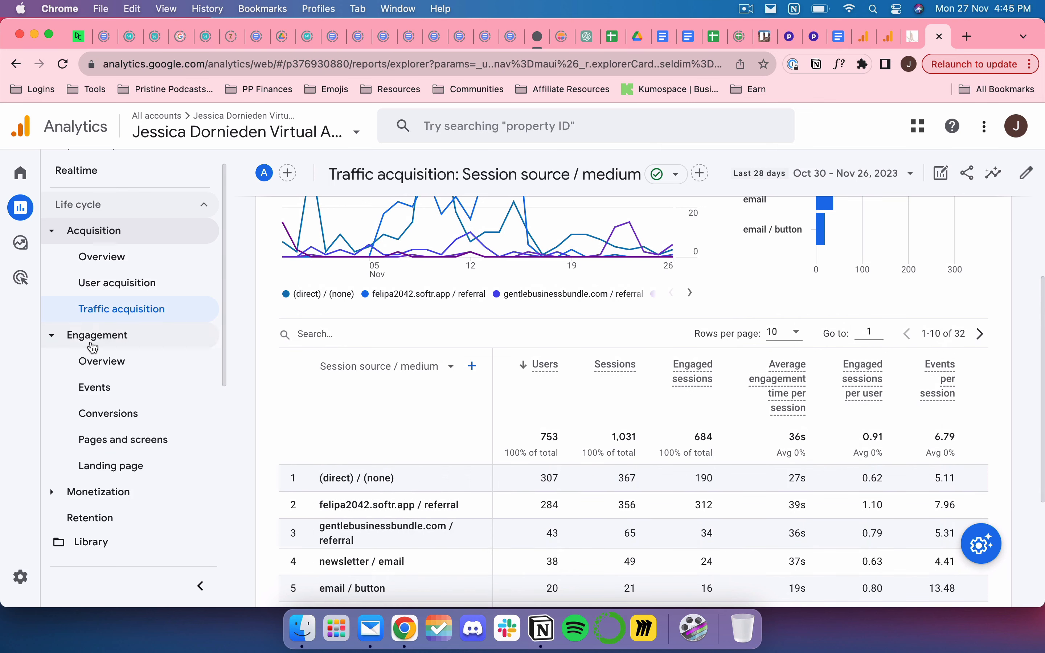
scroll(125, 342, "down", 2)
left_click(116, 323)
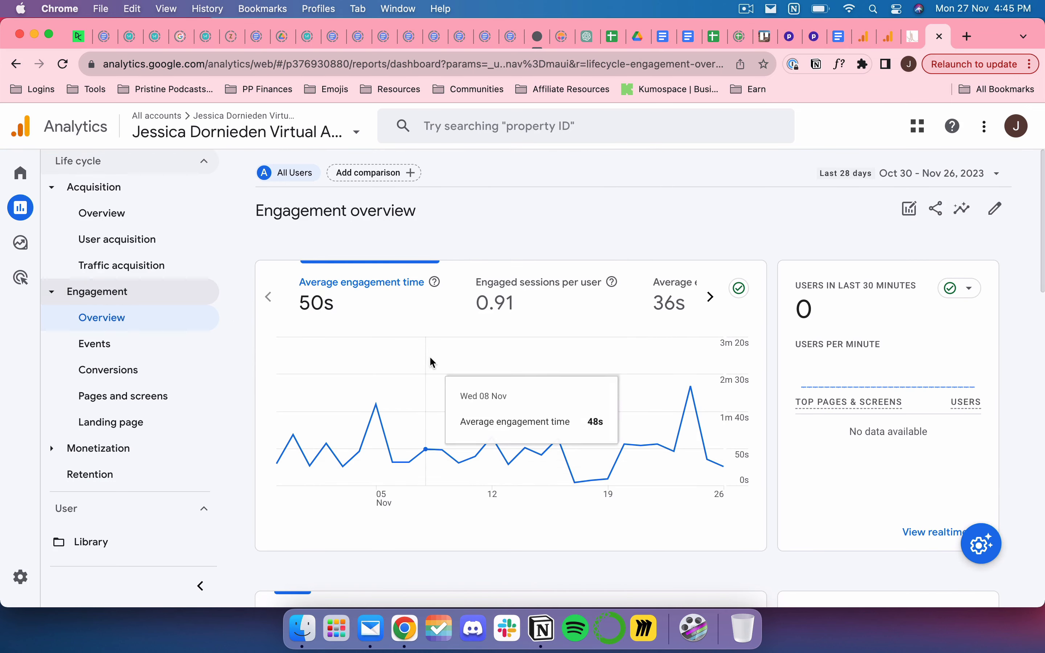
scroll(503, 410, "down", 5)
scroll(501, 420, "down", 10)
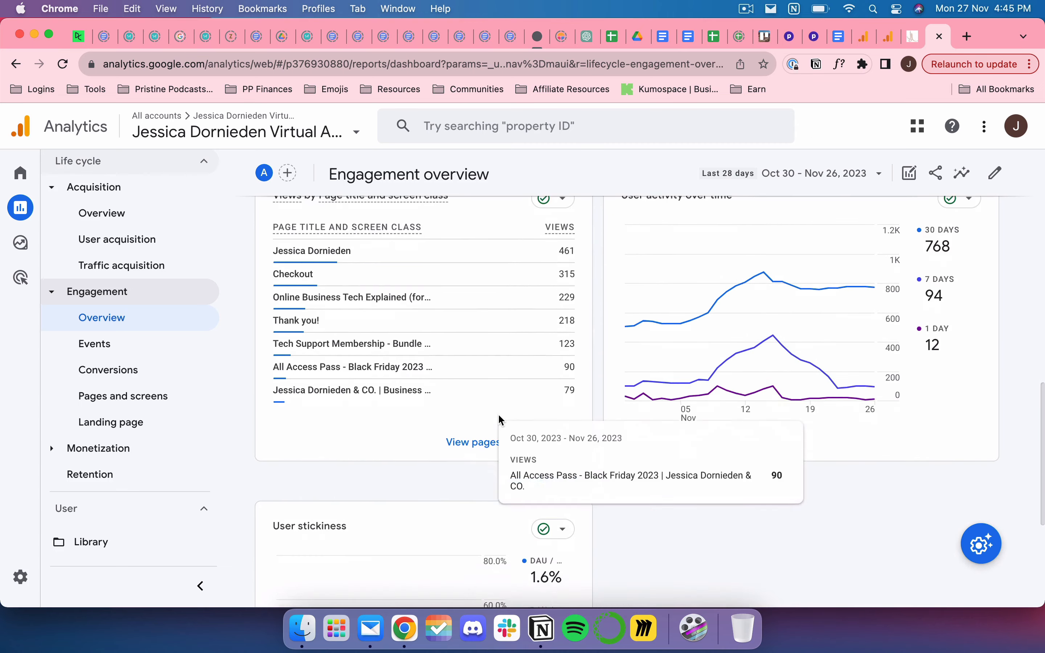
scroll(501, 420, "down", 2)
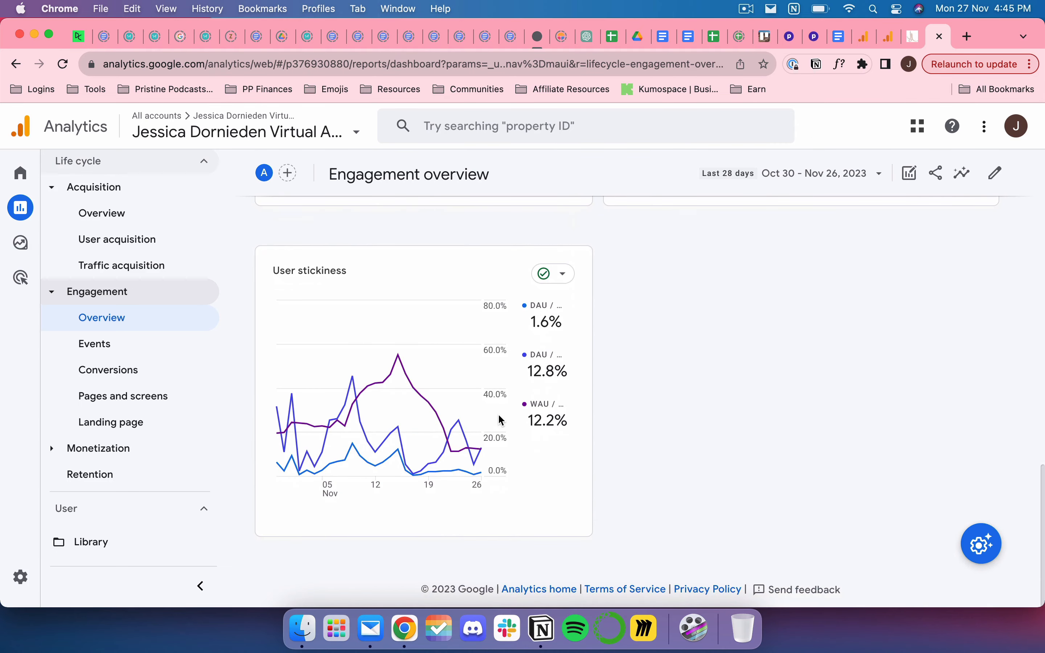
scroll(501, 420, "up", 2)
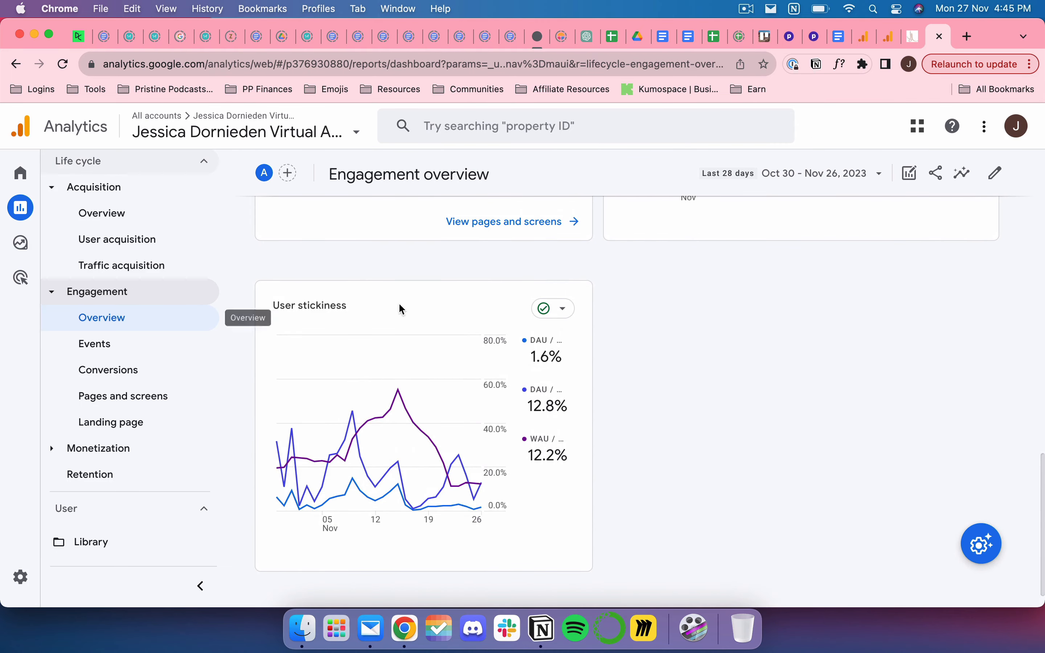
- Open the Events report in the Engagement section
scroll(400, 307, "up", 12)
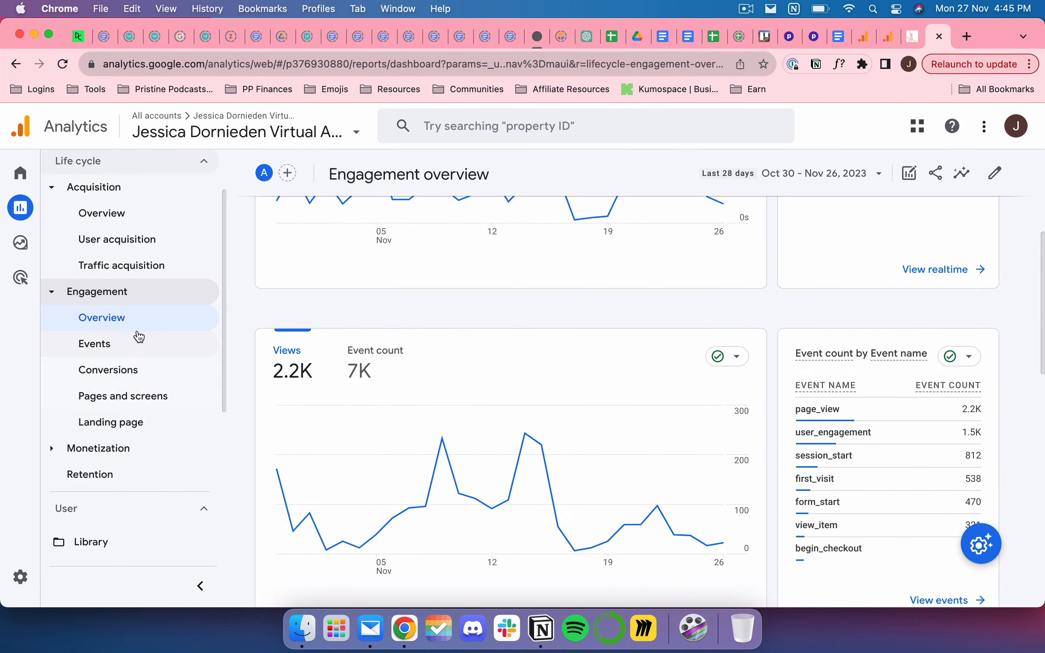
left_click(121, 346)
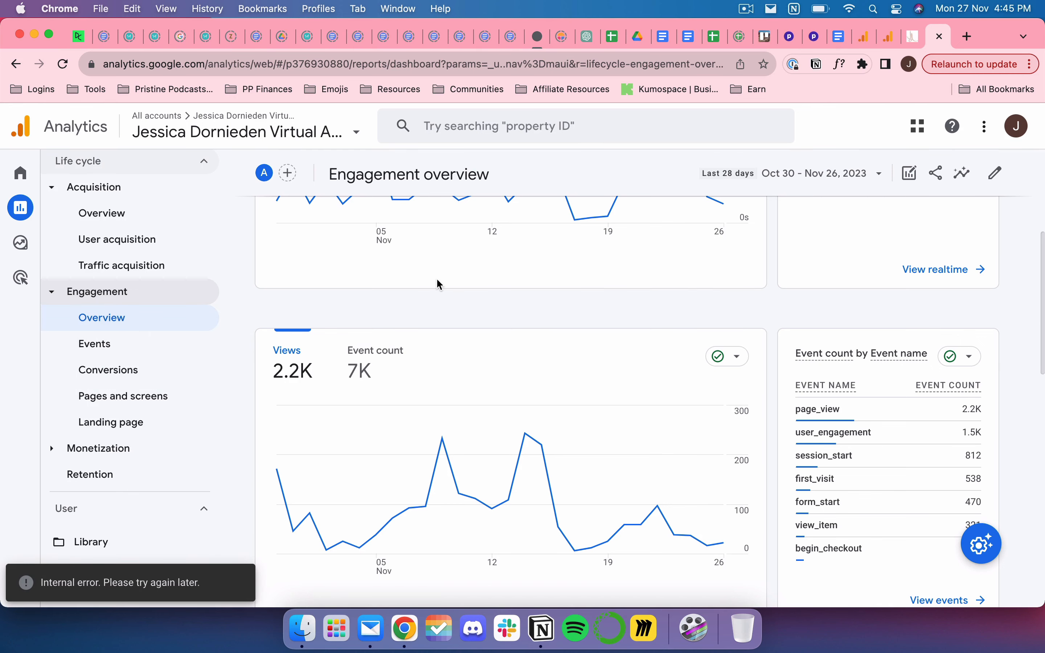
scroll(493, 297, "up", 4)
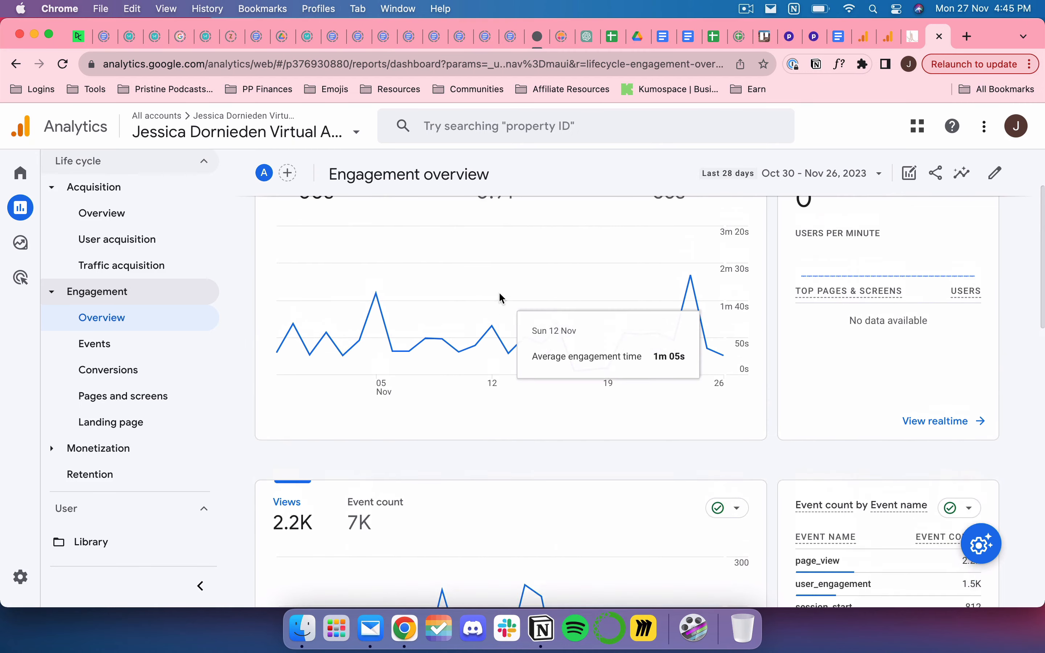
left_click(97, 349)
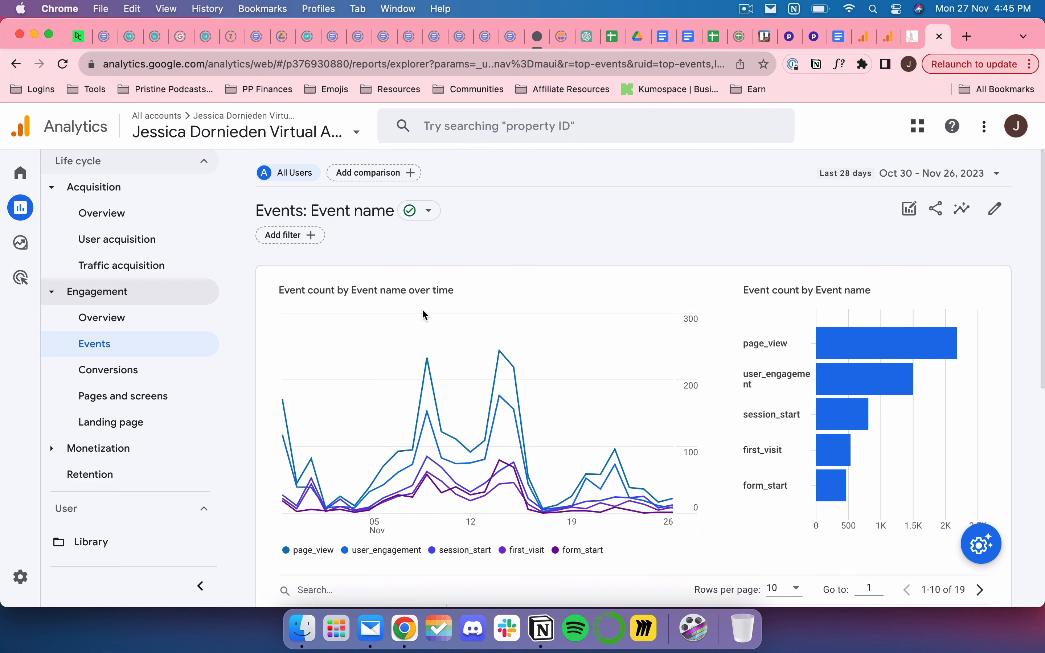
- Examine the Events table's event names with their event counts, total users and total revenue
scroll(423, 311, "down", 8)
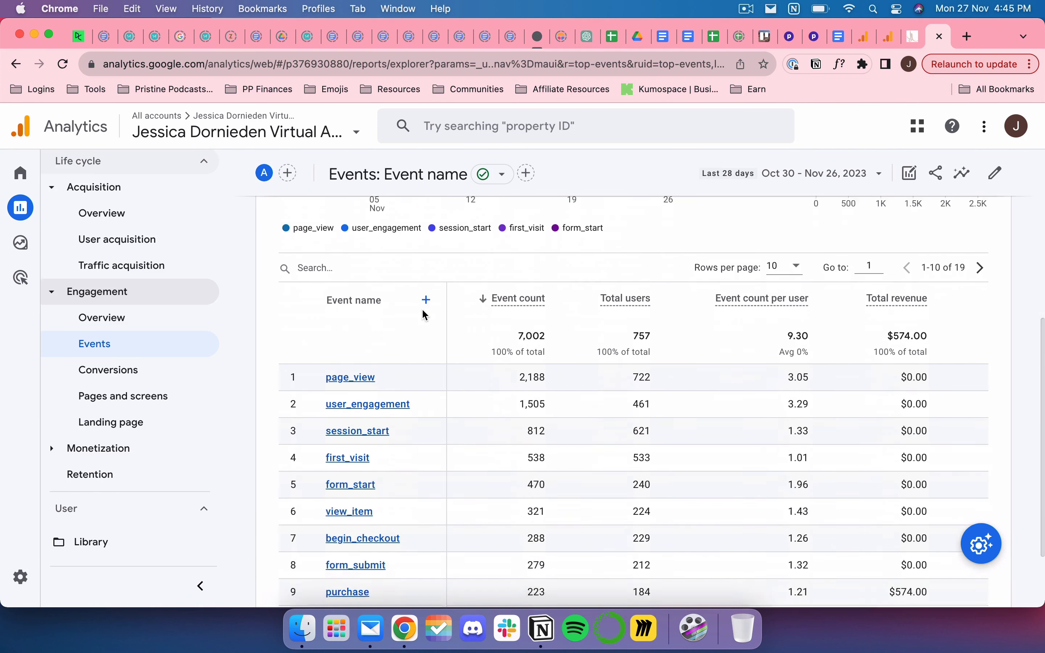
scroll(414, 346, "down", 2)
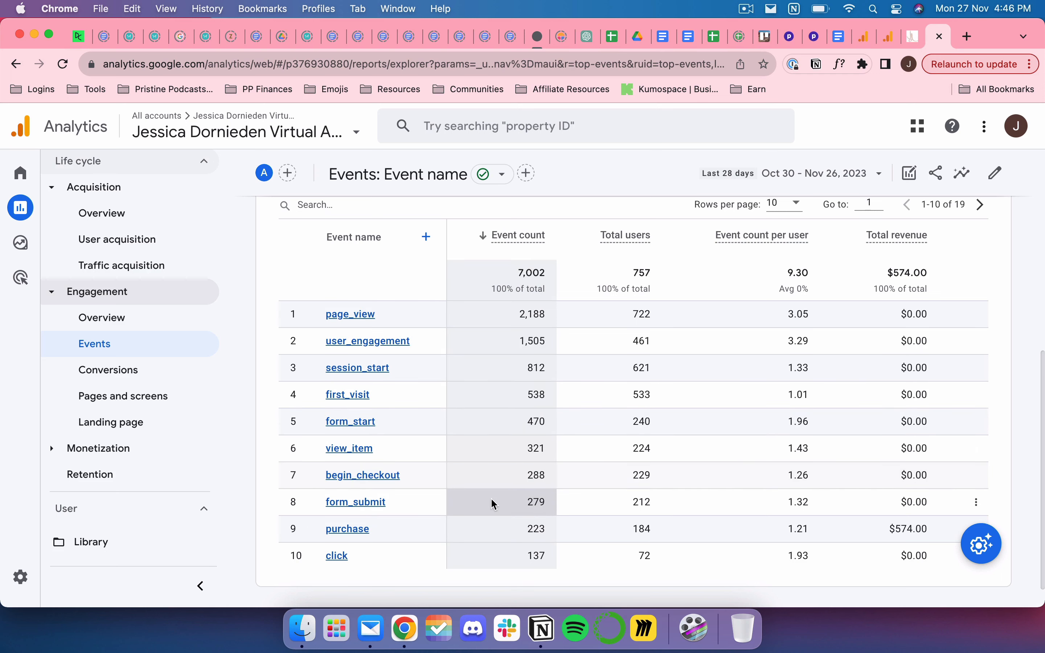
scroll(495, 504, "down", 1)
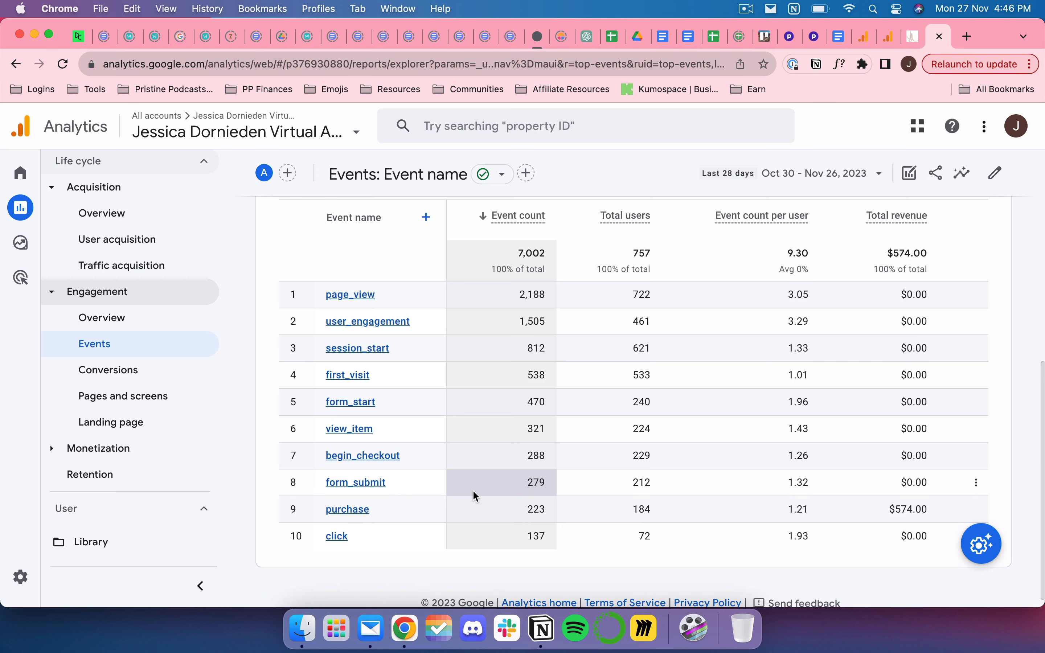
scroll(470, 517, "down", 1)
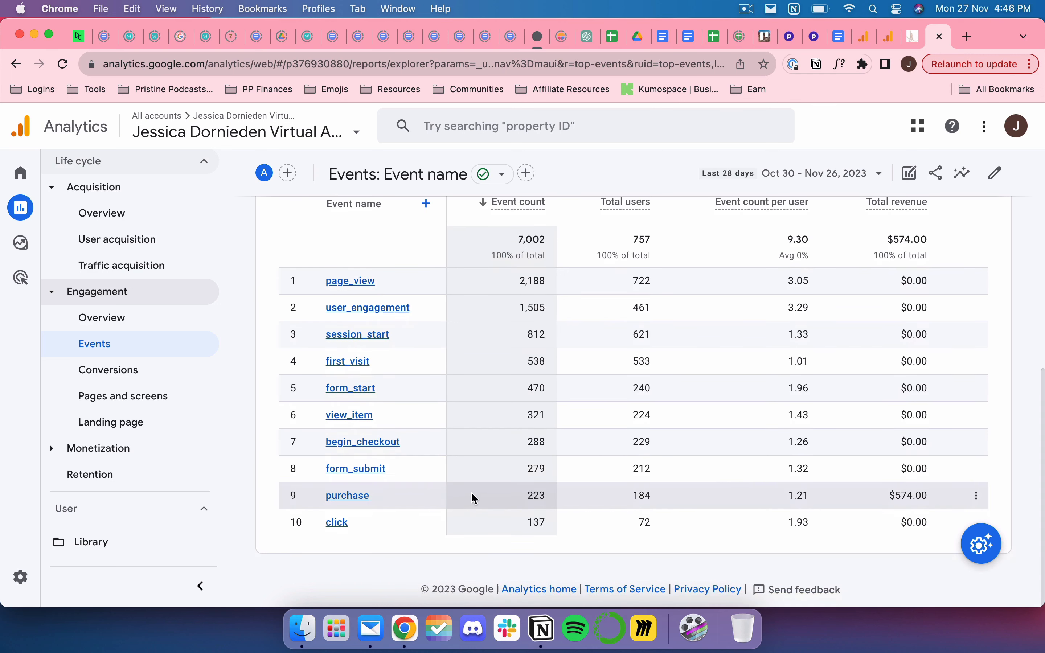
scroll(471, 492, "up", 5)
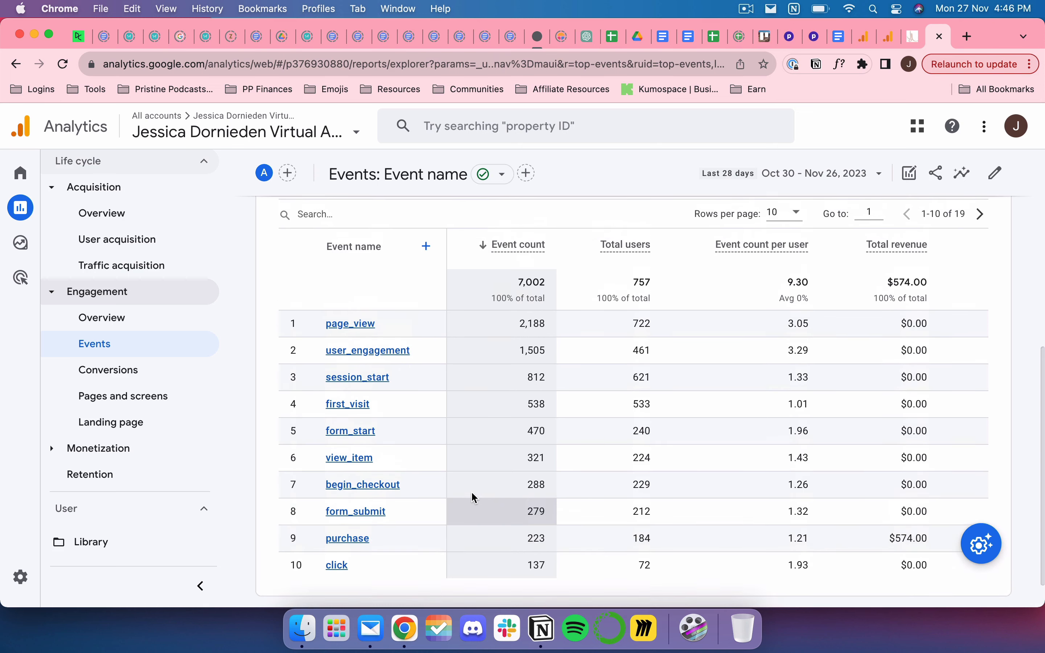
scroll(497, 444, "down", 2)
scroll(497, 428, "up", 2)
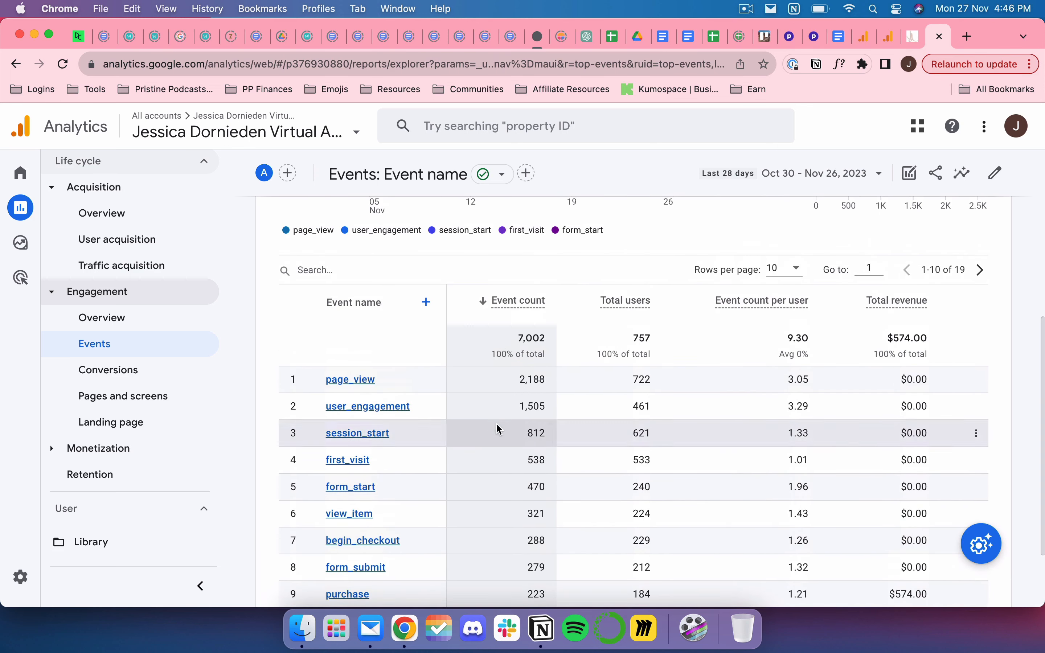
scroll(508, 380, "down", 1)
scroll(509, 377, "down", 4)
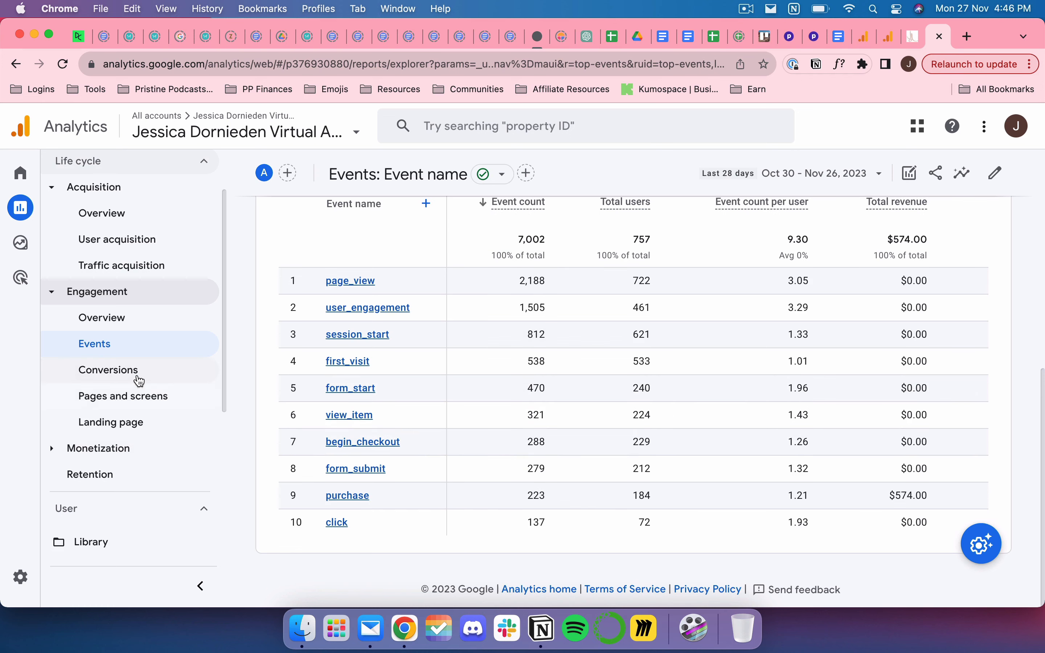
- Open the Pages and screens report and review its table by page path, from event count across to conversions and total revenue
left_click(149, 396)
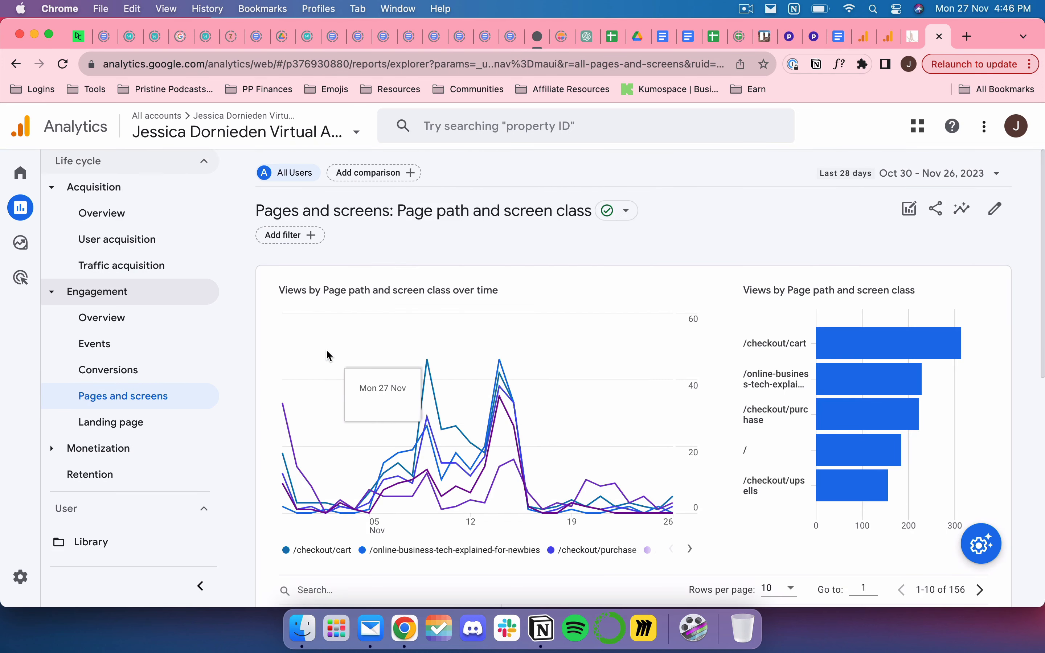
scroll(475, 371, "down", 10)
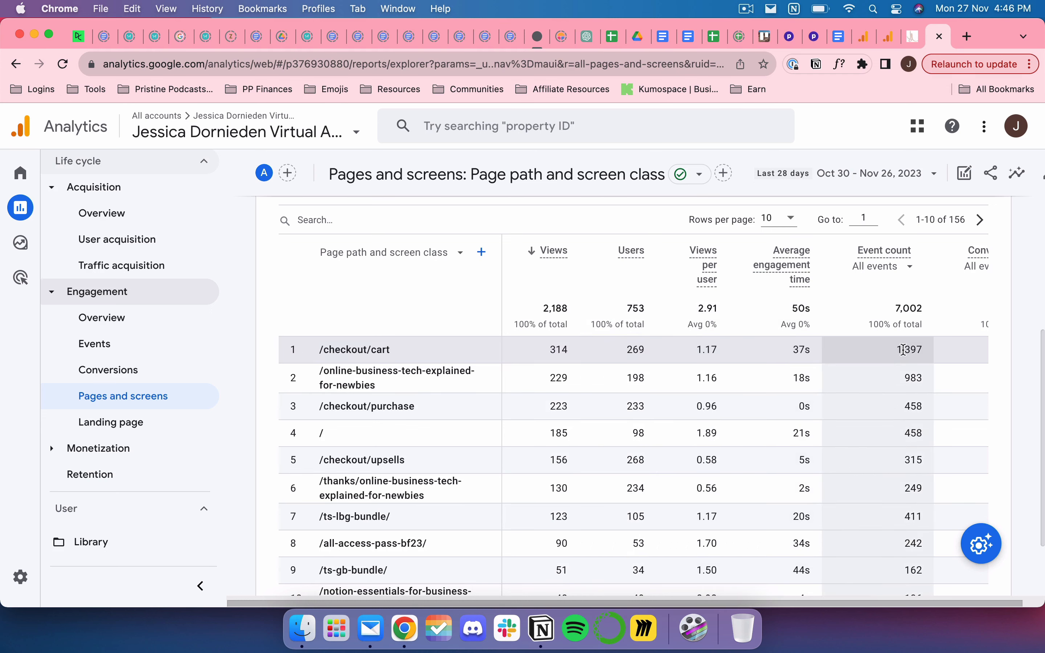
left_click_drag(897, 350, 922, 351)
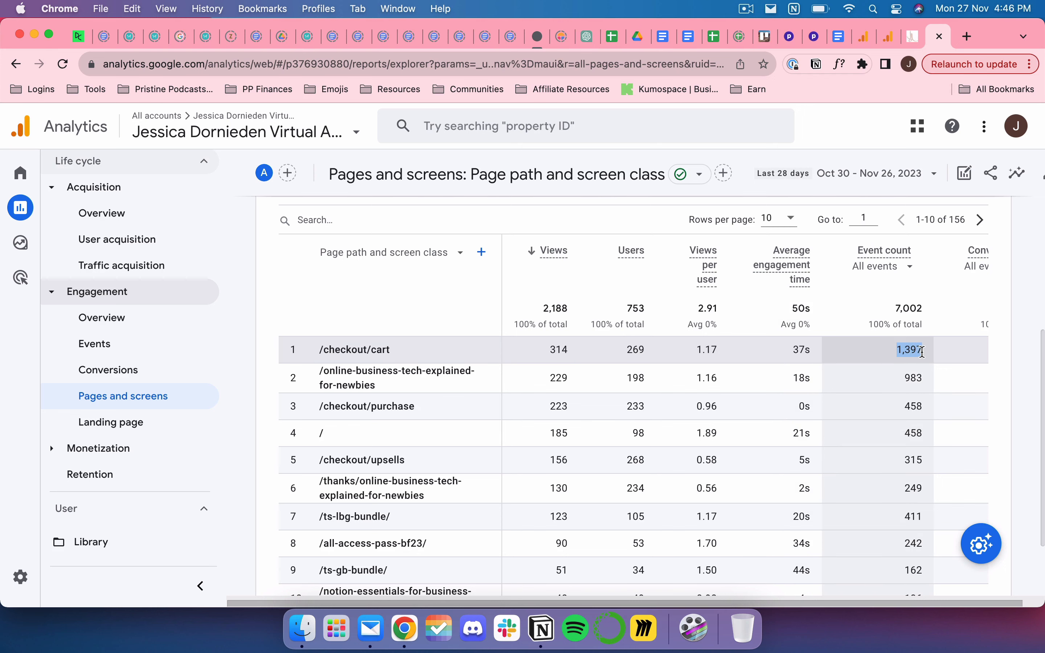
left_click(941, 354)
scroll(915, 351, "right", 3)
scroll(917, 351, "right", 2)
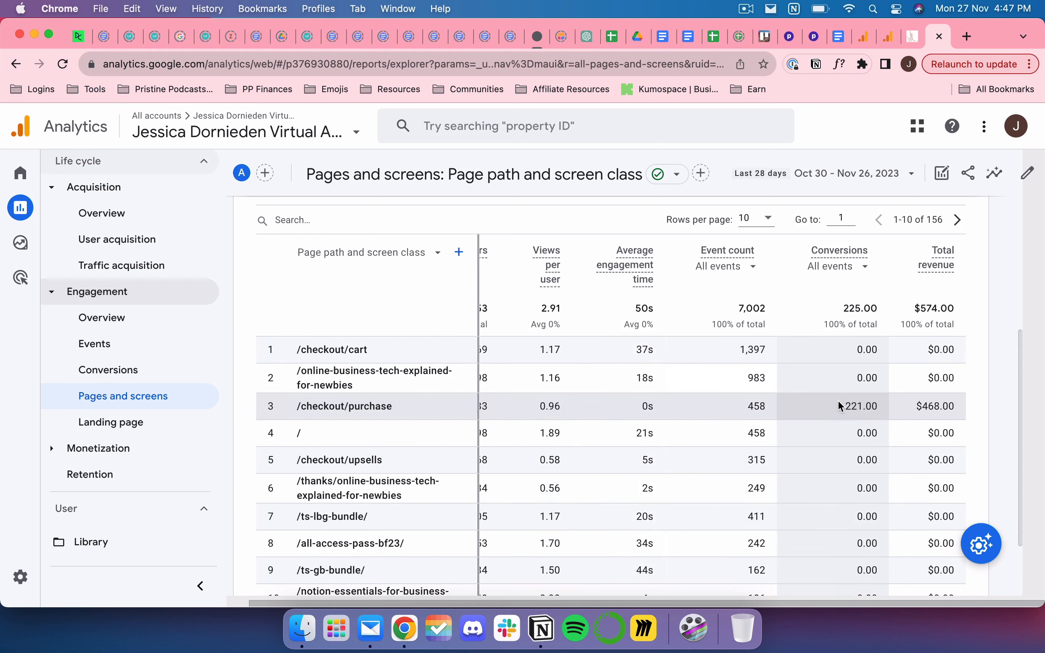
scroll(847, 372, "down", 3)
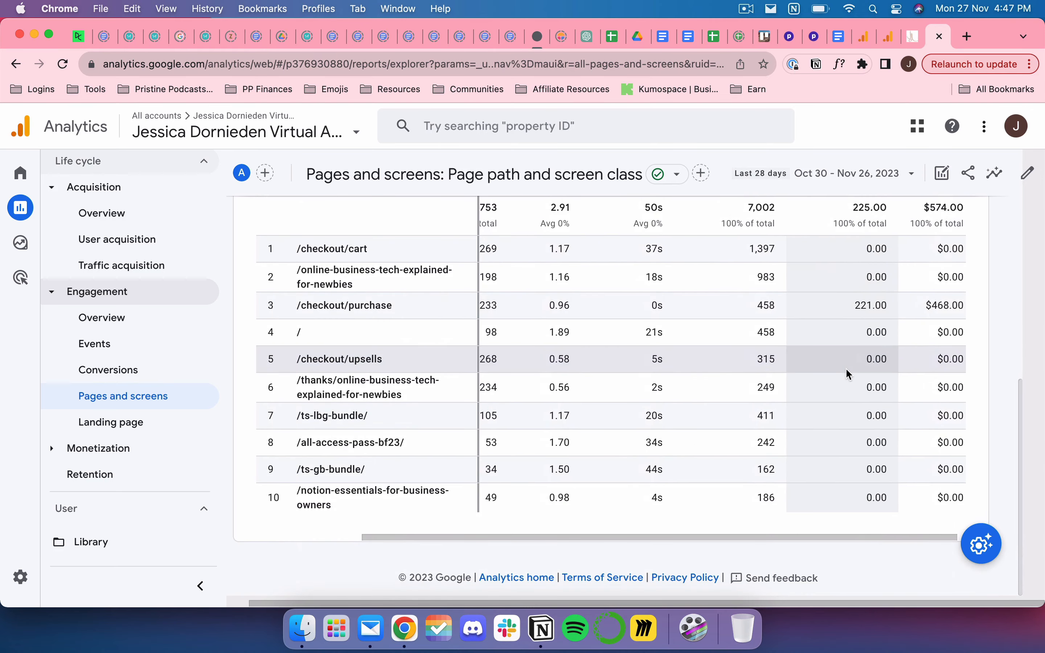
- Compare the views, users, engagement time and conversions of the /online-business-tech-explained-for-newbies page with the other listed pages
scroll(846, 371, "left", 3)
scroll(847, 372, "up", 3)
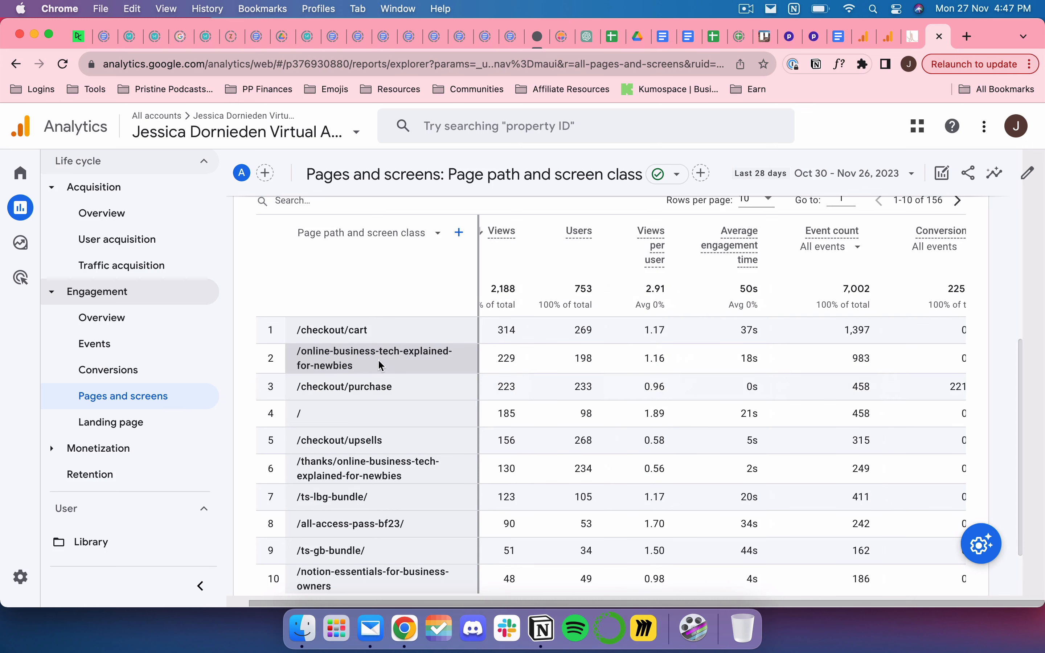
scroll(634, 359, "right", 3)
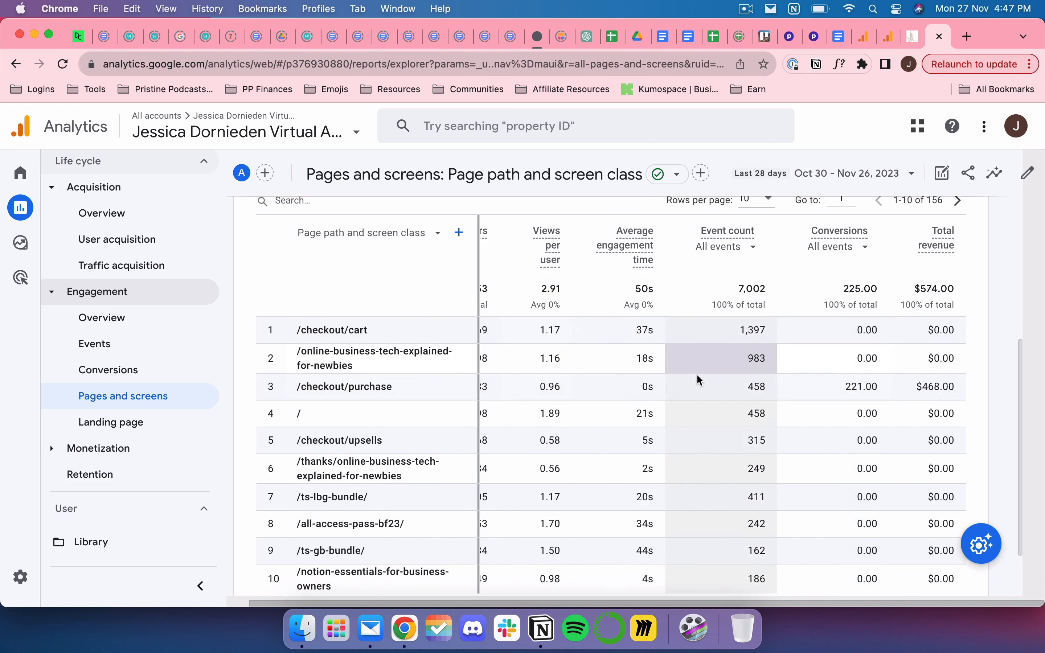
scroll(577, 366, "left", 3)
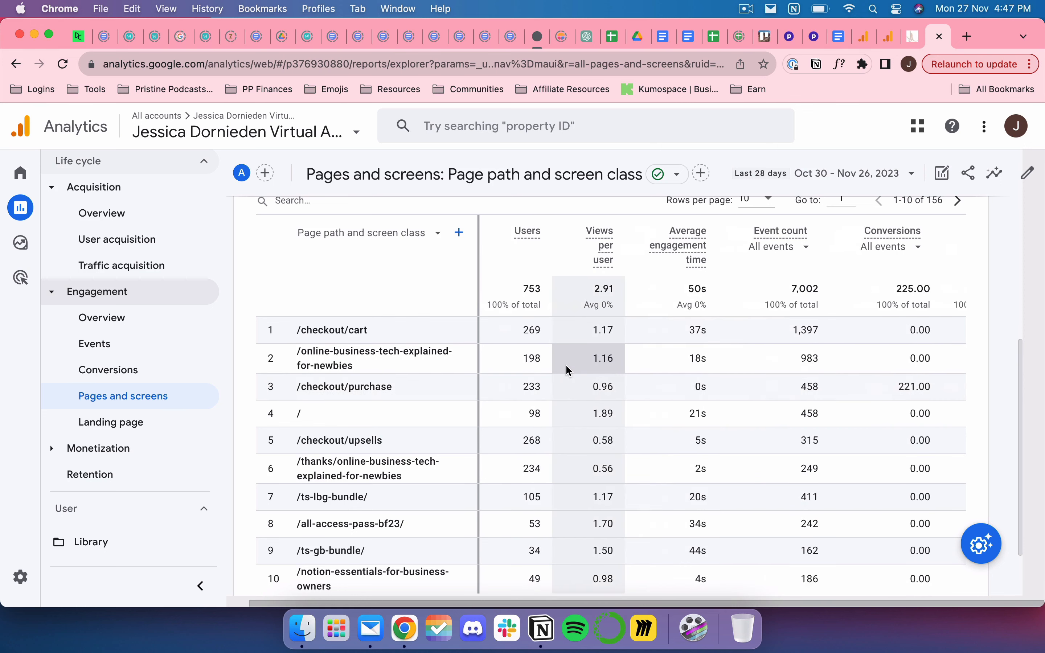
scroll(564, 363, "right", 2)
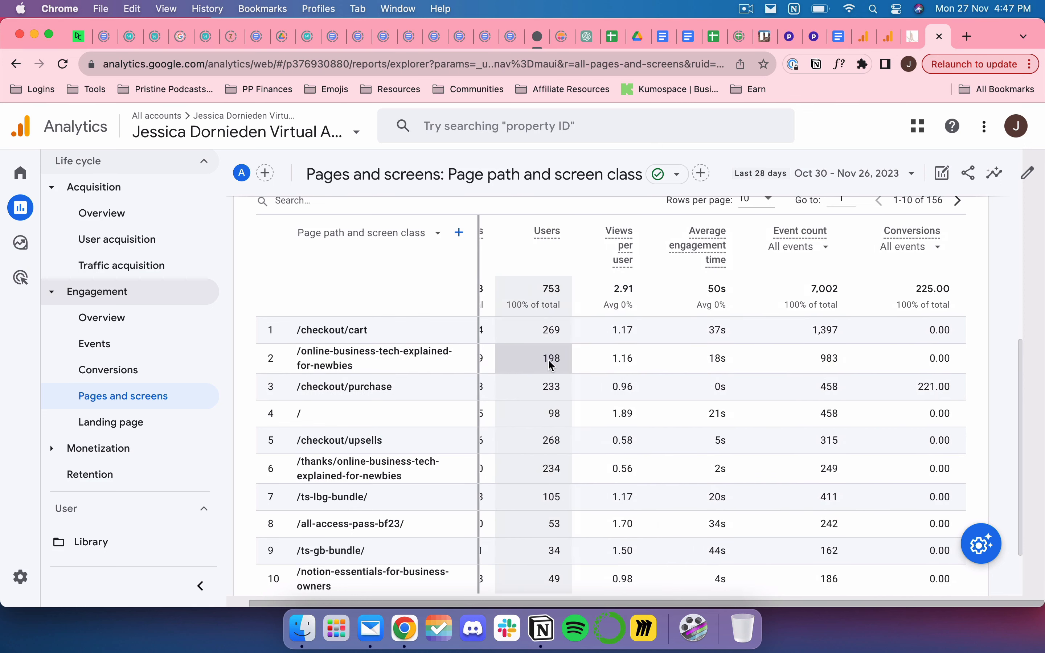
scroll(520, 360, "right", 1)
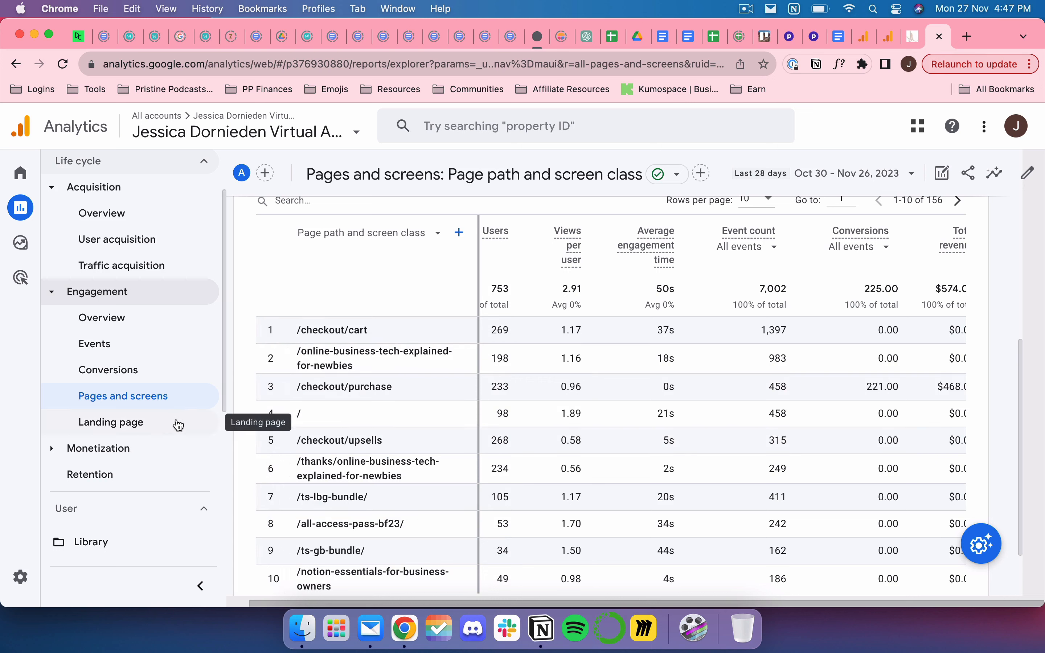
scroll(179, 428, "down", 2)
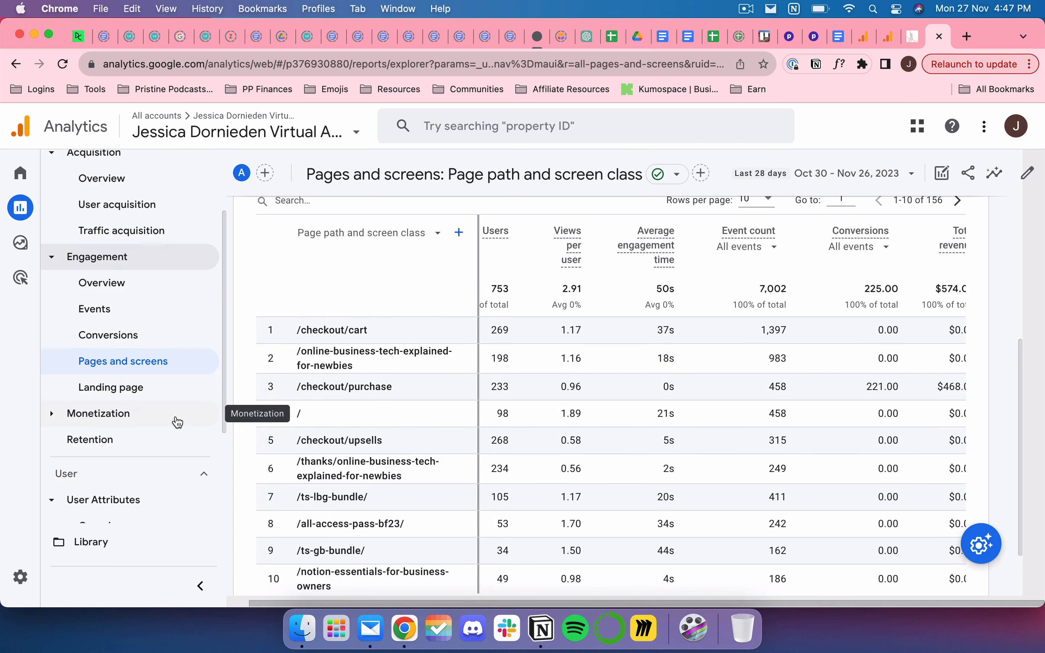
scroll(178, 422, "down", 5)
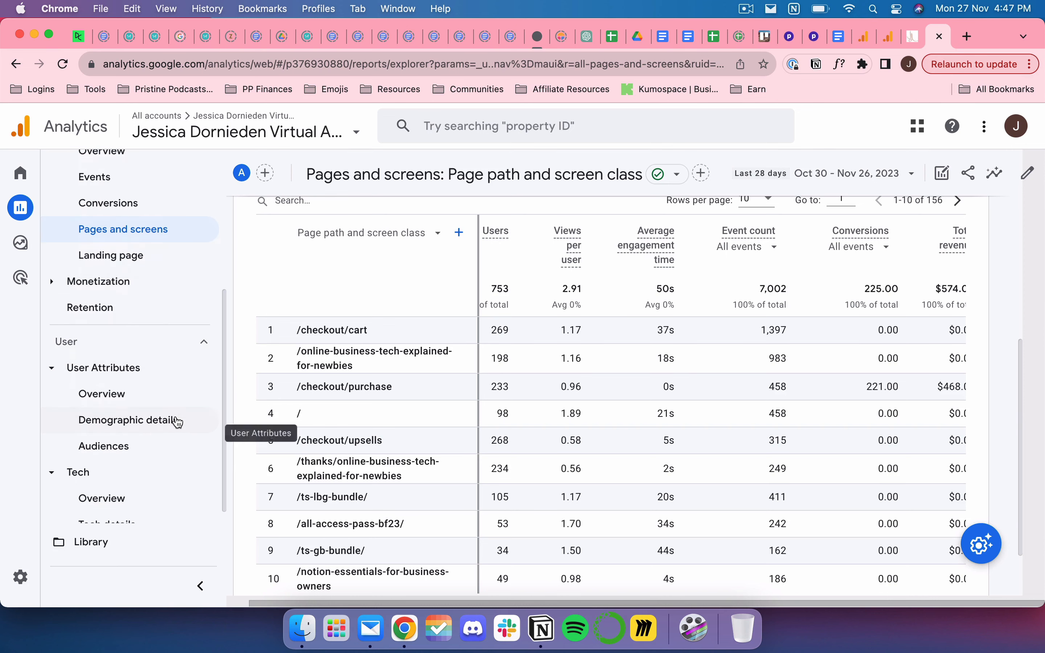
scroll(178, 422, "up", 8)
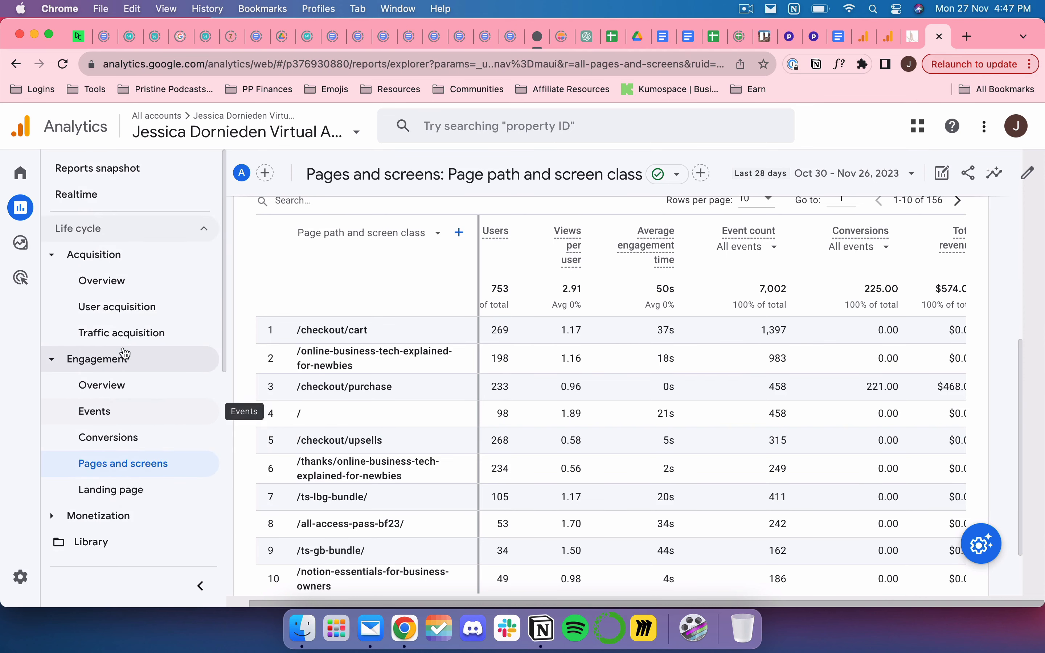
- Open the saved Source/Medium exploration in Explore and remove Source / medium from its dimensions
mouse_move(41, 357)
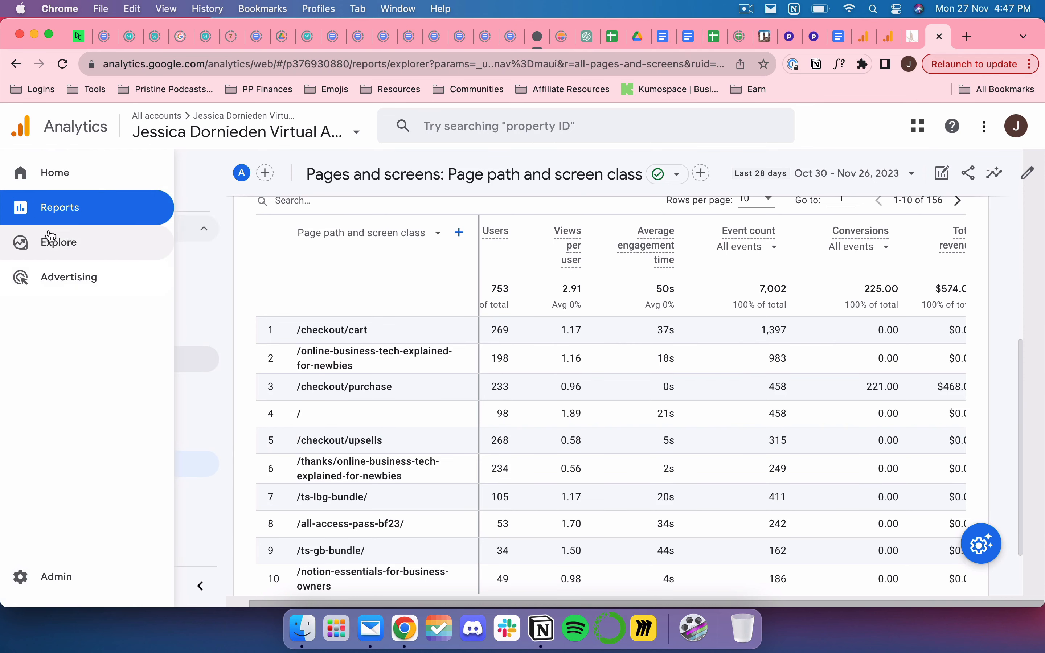
left_click(57, 249)
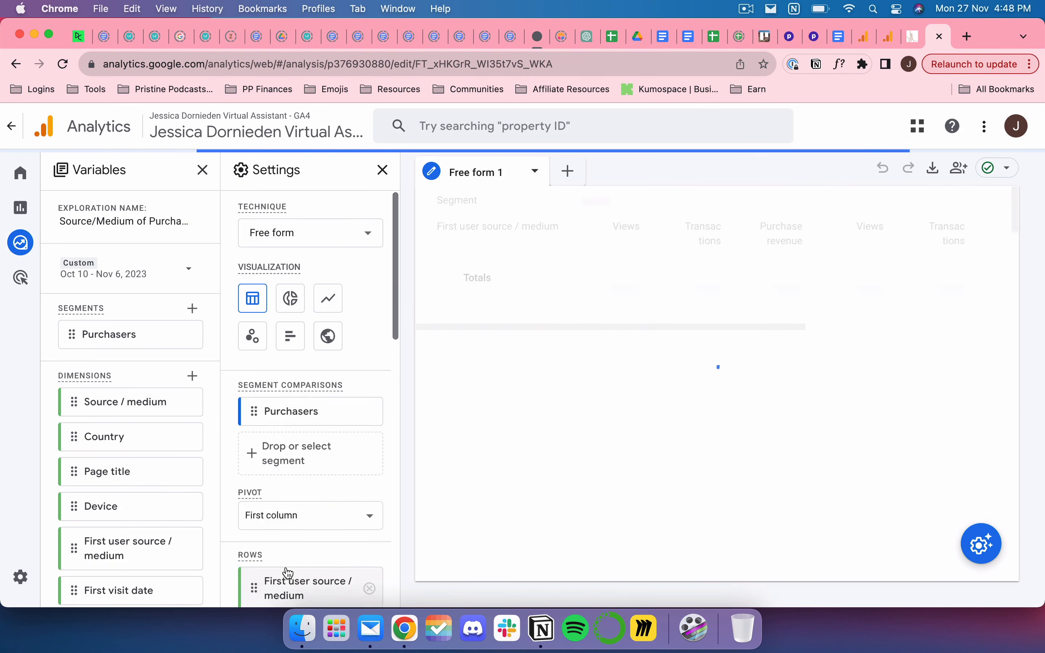
left_click(190, 402)
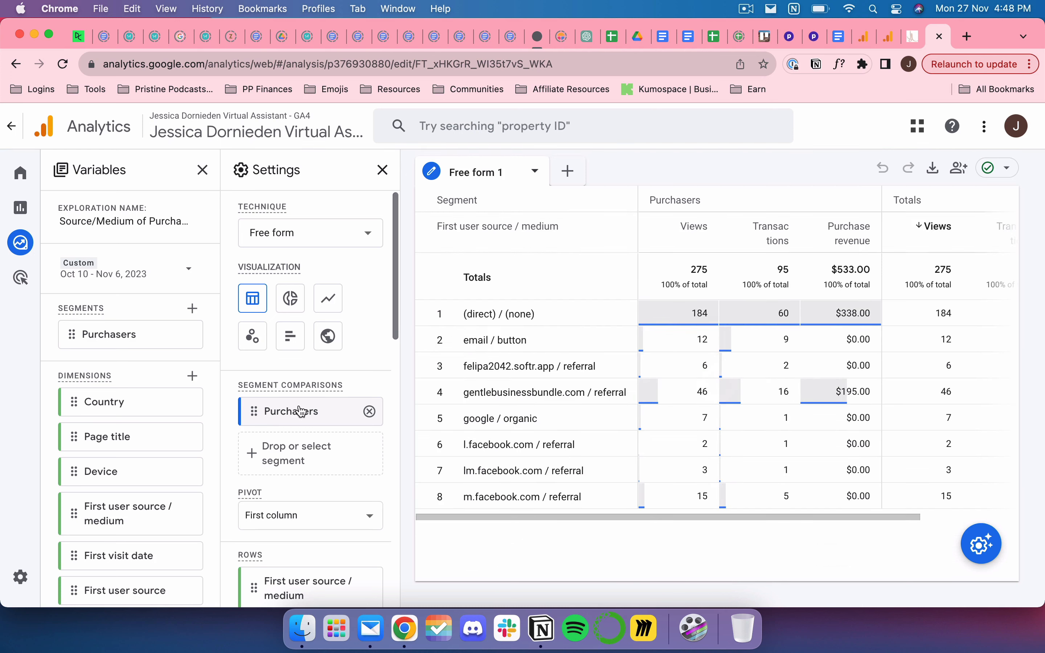
- Review the exploration's settings for segment comparisons, rows, columns, values, cell type and filters
scroll(302, 408, "down", 5)
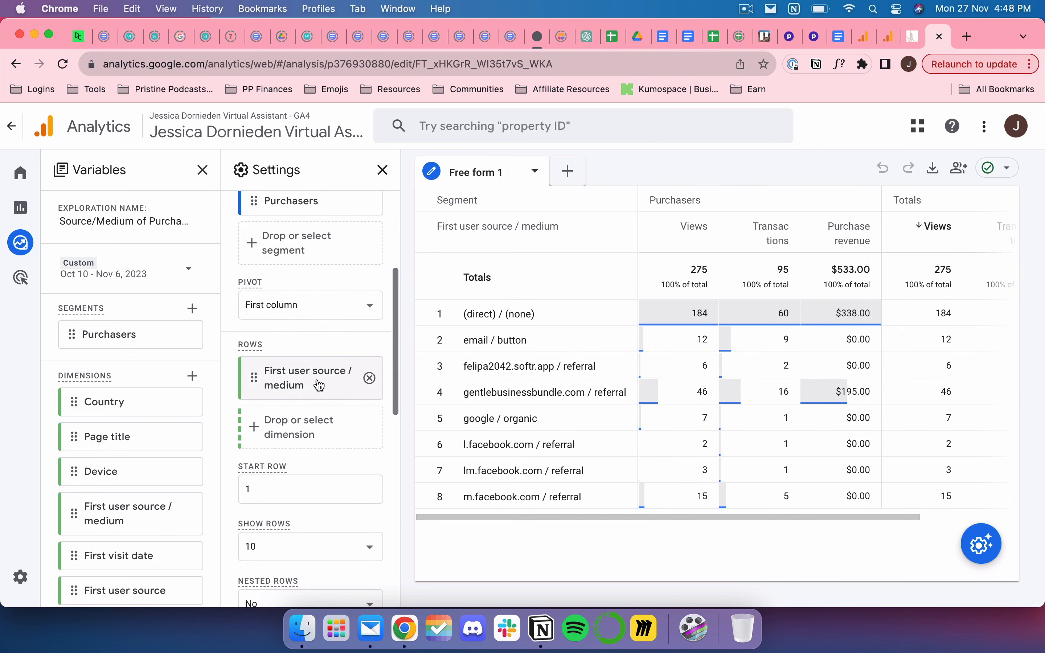
scroll(318, 388, "down", 7)
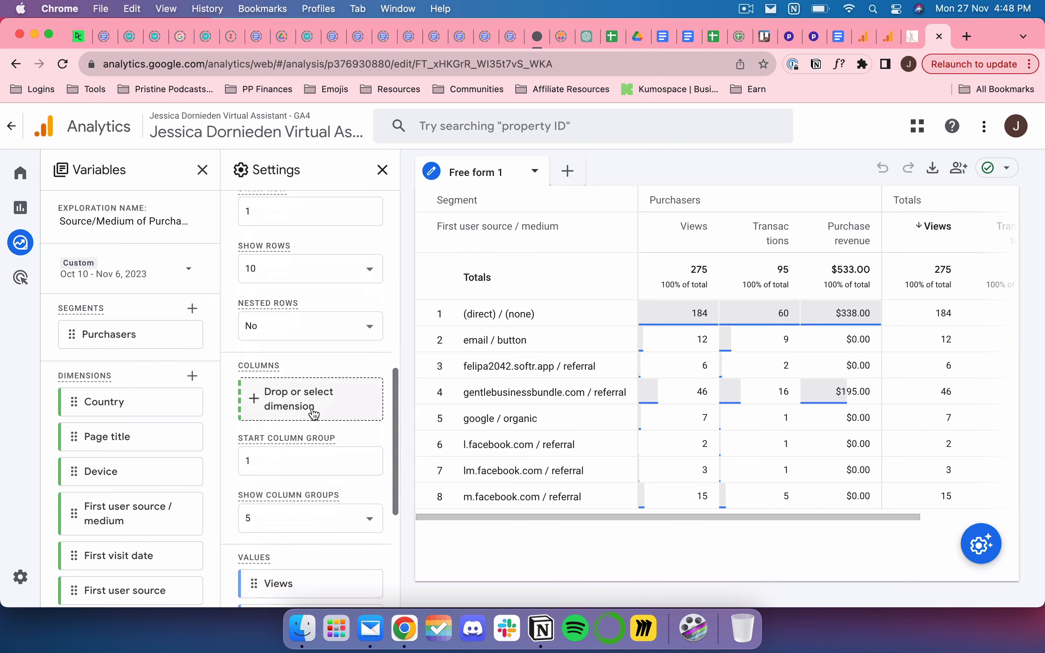
scroll(318, 410, "down", 3)
scroll(314, 414, "down", 3)
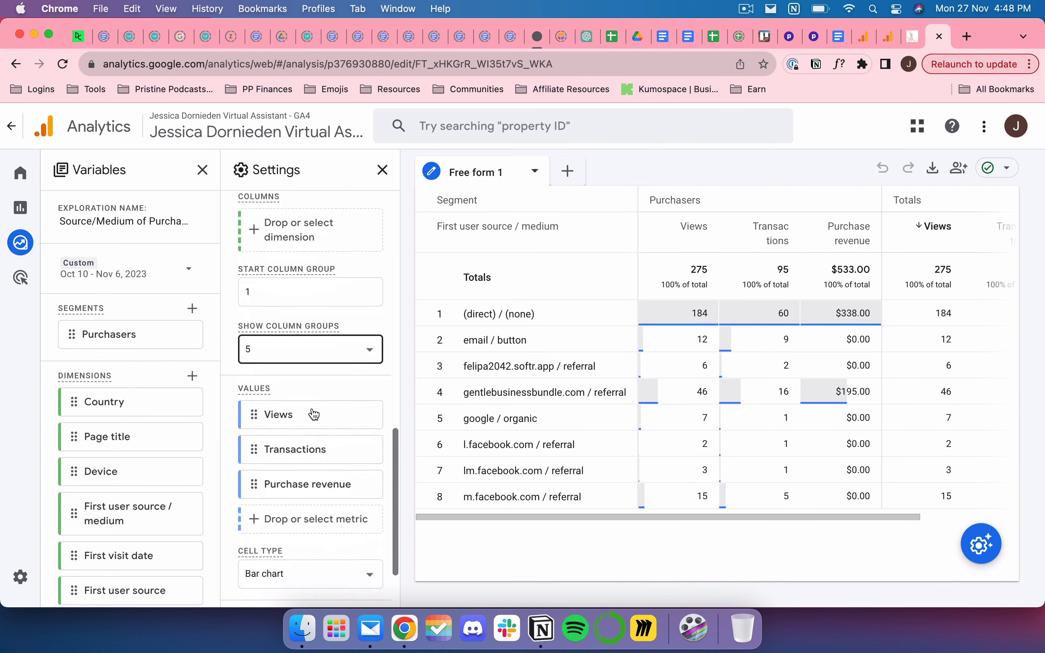
scroll(286, 358, "down", 1)
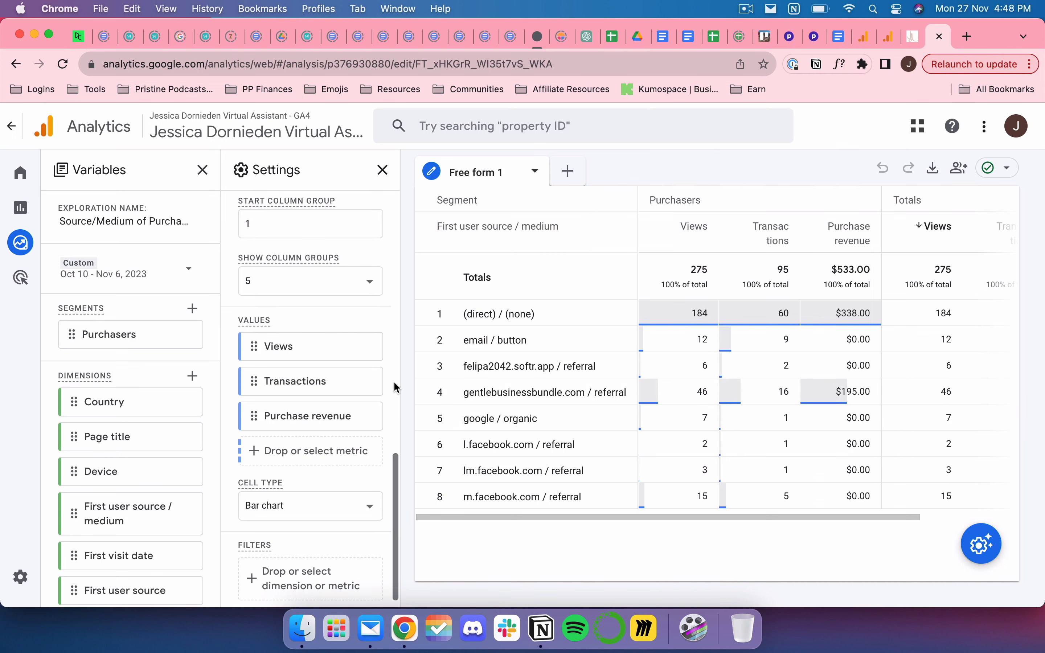
scroll(396, 387, "down", 1)
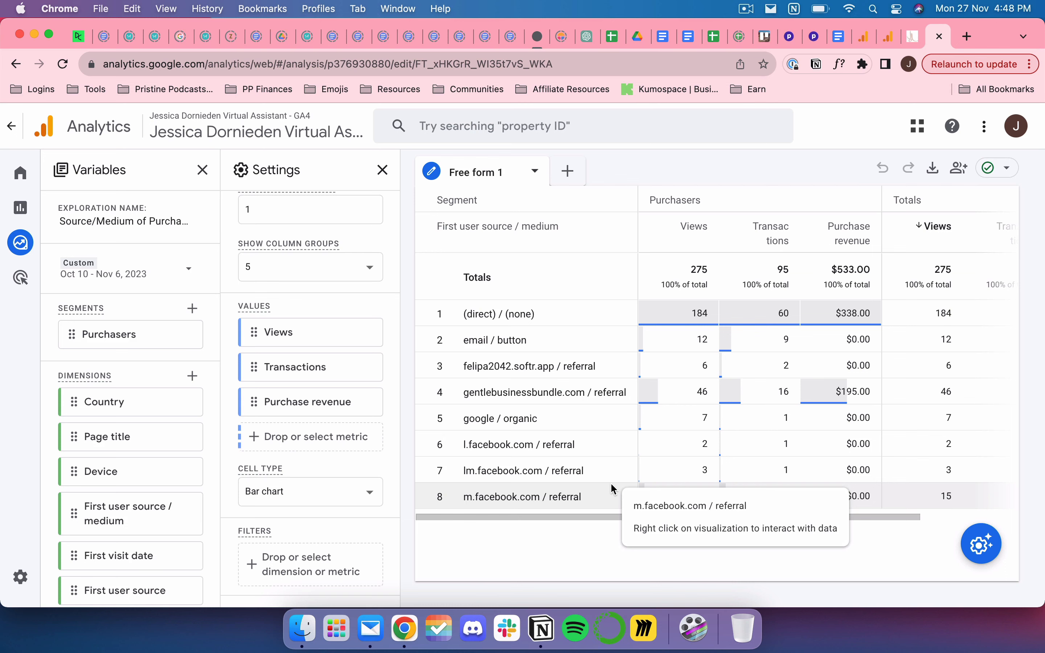
- Examine the exploration table's views, transactions and purchase revenue by first user source / medium, including the totals columns
scroll(726, 431, "left", 5)
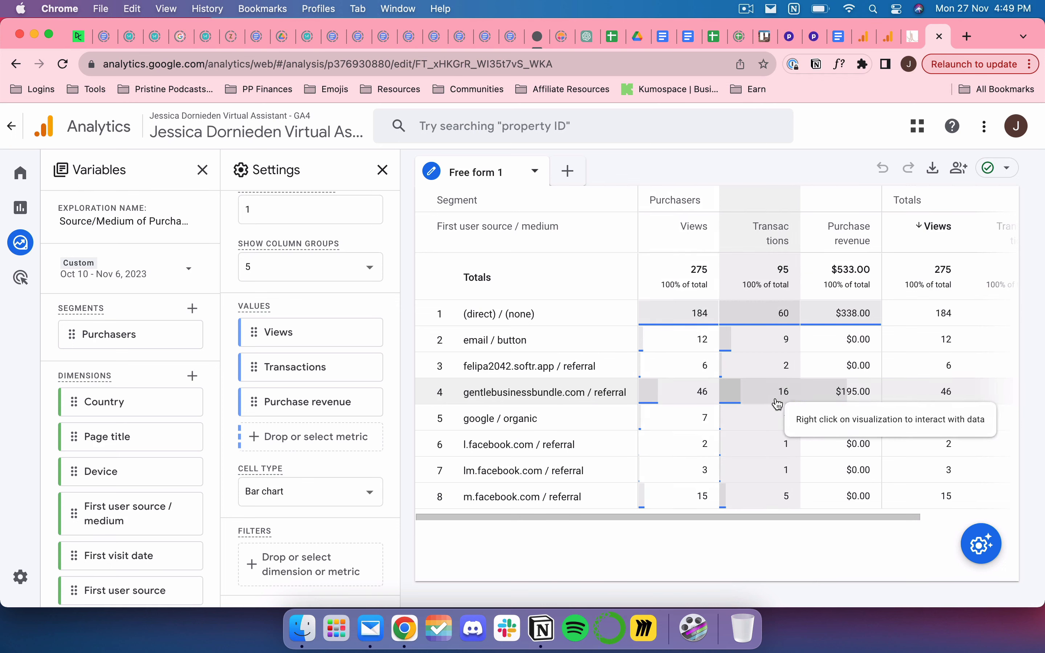
scroll(847, 402, "right", 5)
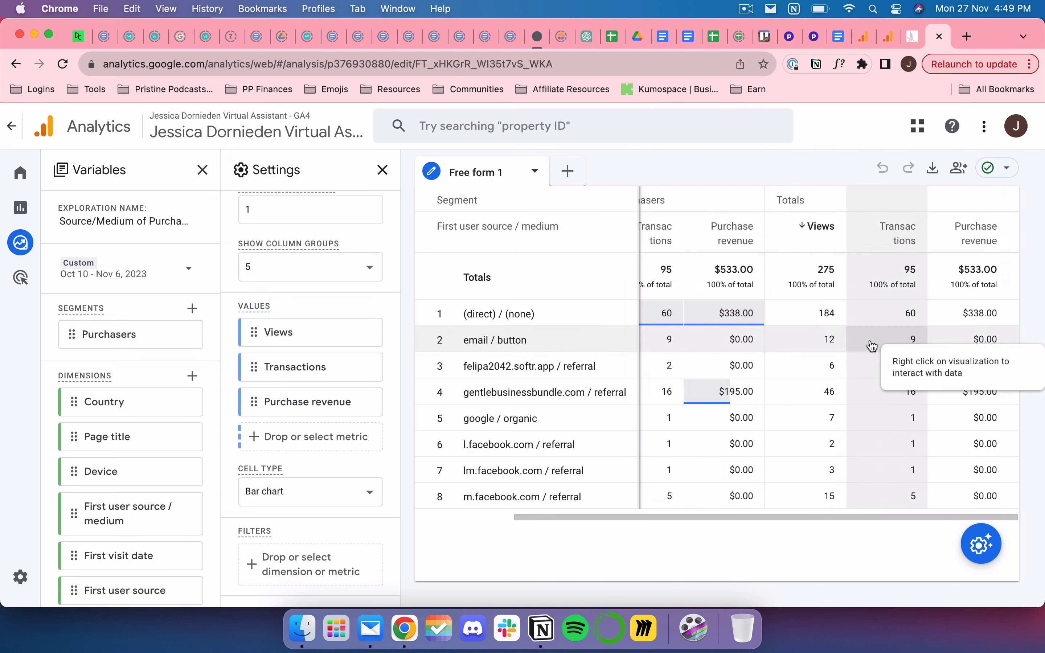
scroll(869, 345, "left", 3)
scroll(748, 366, "right", 3)
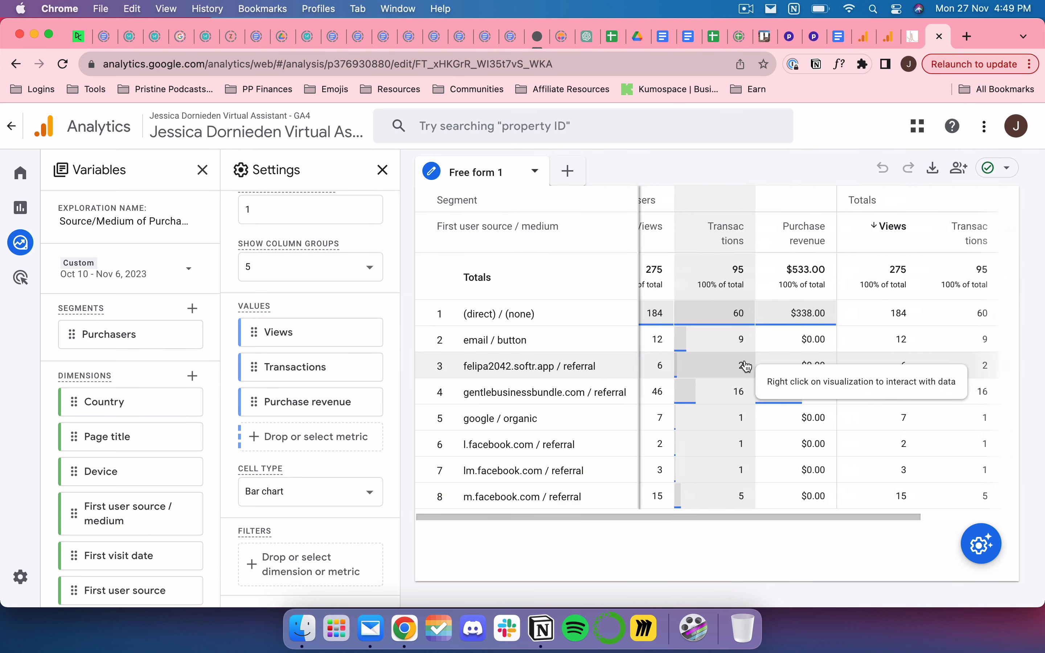
- Review the purchasers' views, transactions and purchase revenue by first user source / medium, along with the exploration's available dimensions and metrics
scroll(745, 360, "left", 3)
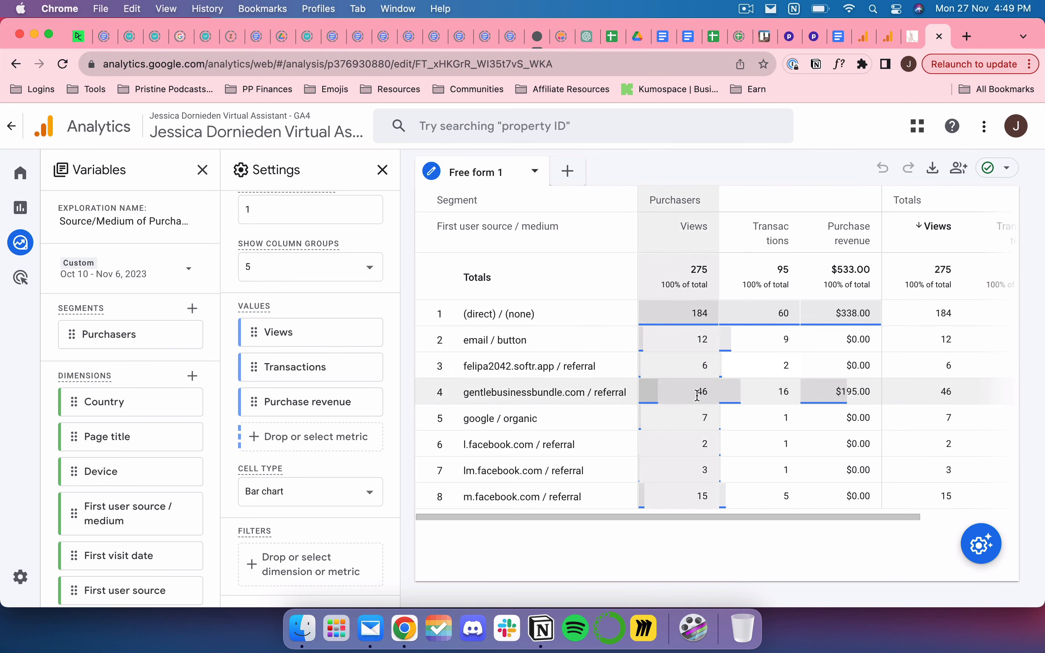
scroll(289, 512, "up", 1)
scroll(288, 509, "up", 1)
scroll(134, 509, "down", 10)
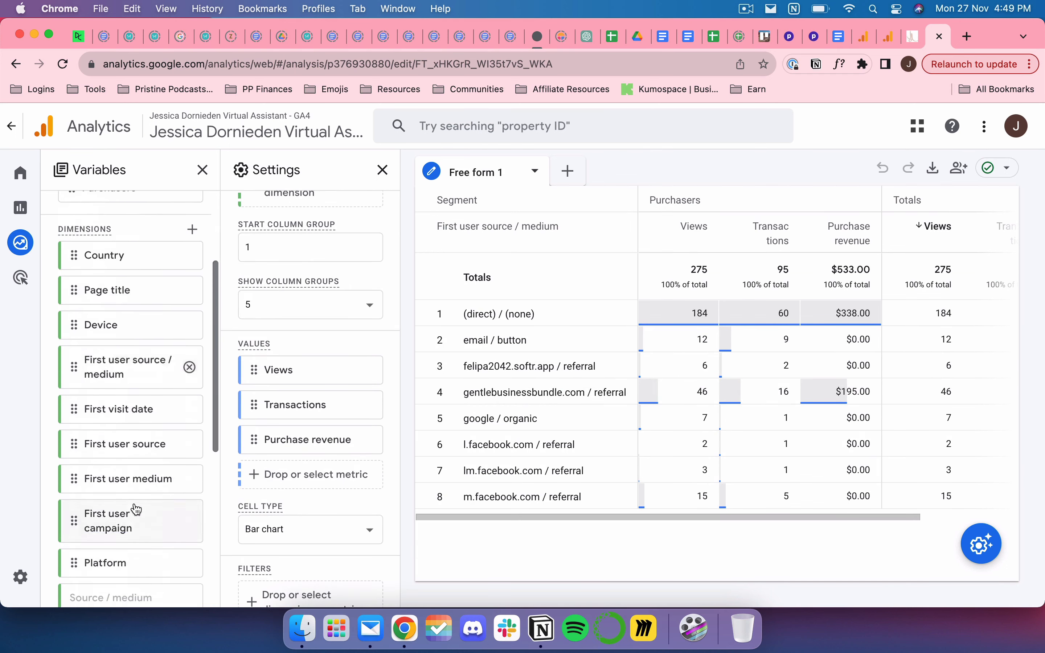
scroll(283, 421, "up", 10)
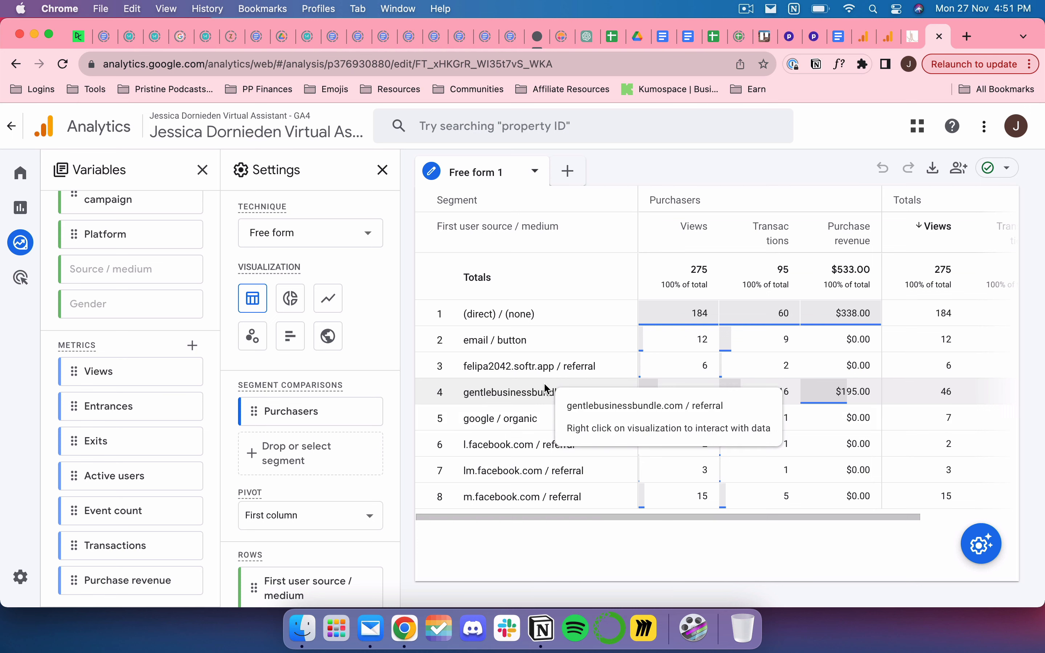
- Switch to the Universal Analytics Source/Medium report and examine its users chart and its acquisition, behavior and conversions columns
mouse_move(565, 246)
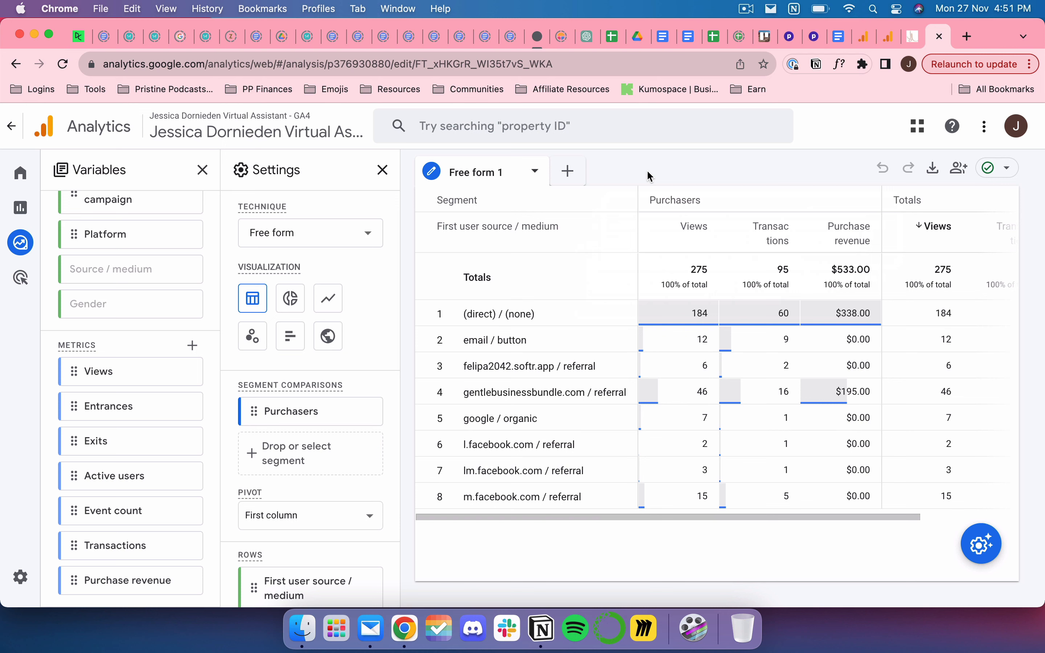
left_click(861, 42)
scroll(648, 308, "down", 3)
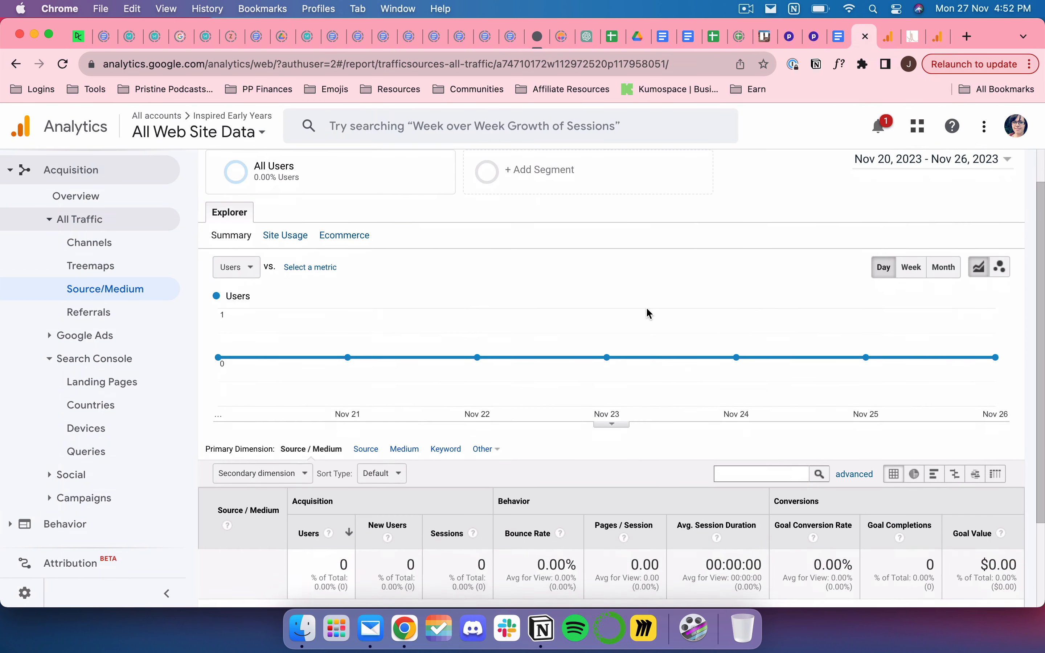
scroll(580, 460, "down", 2)
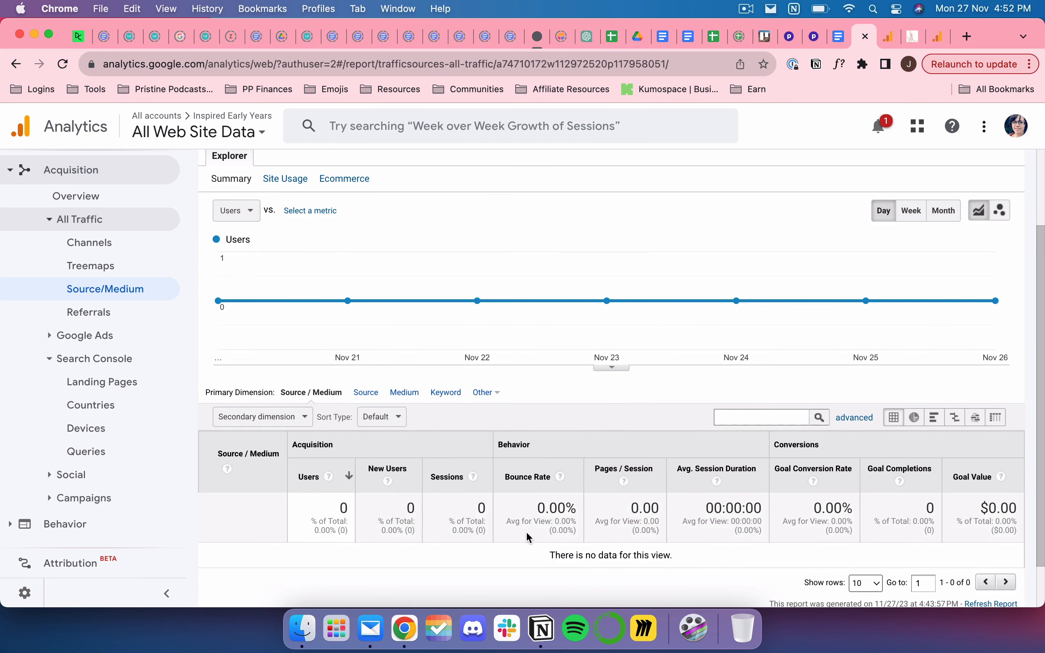
scroll(546, 514, "up", 1)
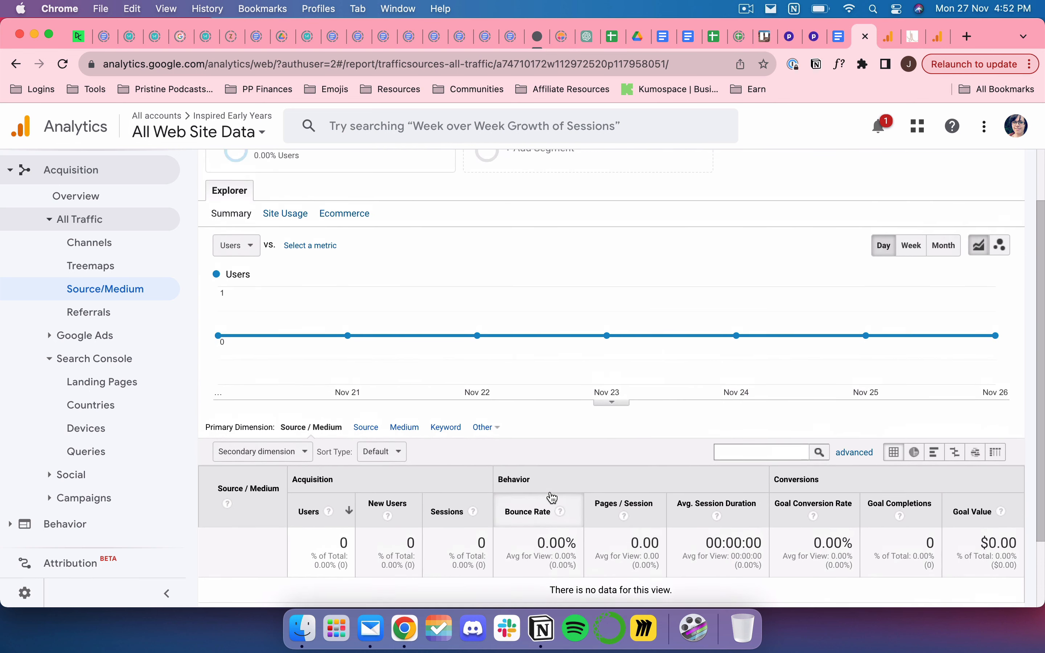
scroll(551, 495, "down", 2)
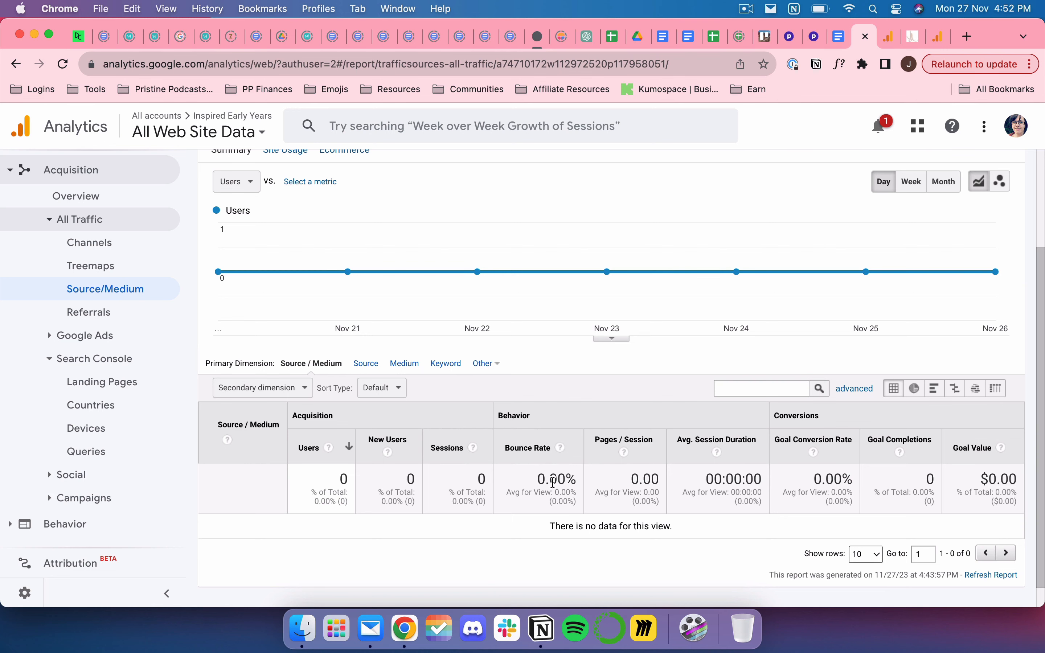
scroll(557, 475, "up", 3)
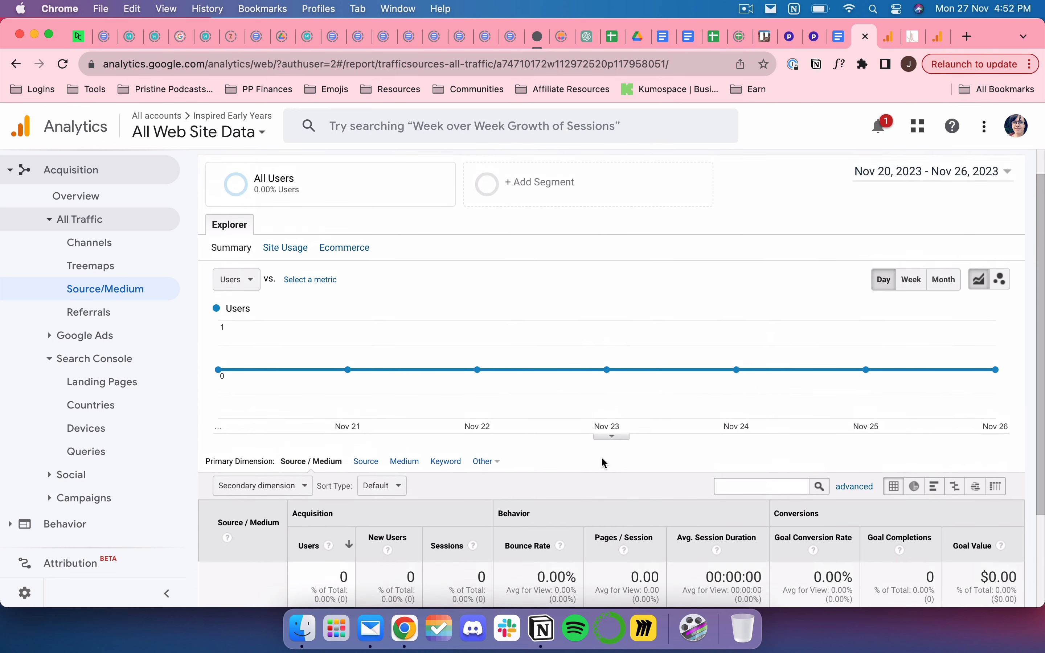
- Return to the GA4 property's Source/Medium exploration and open the Reports snapshot from there
left_click(938, 36)
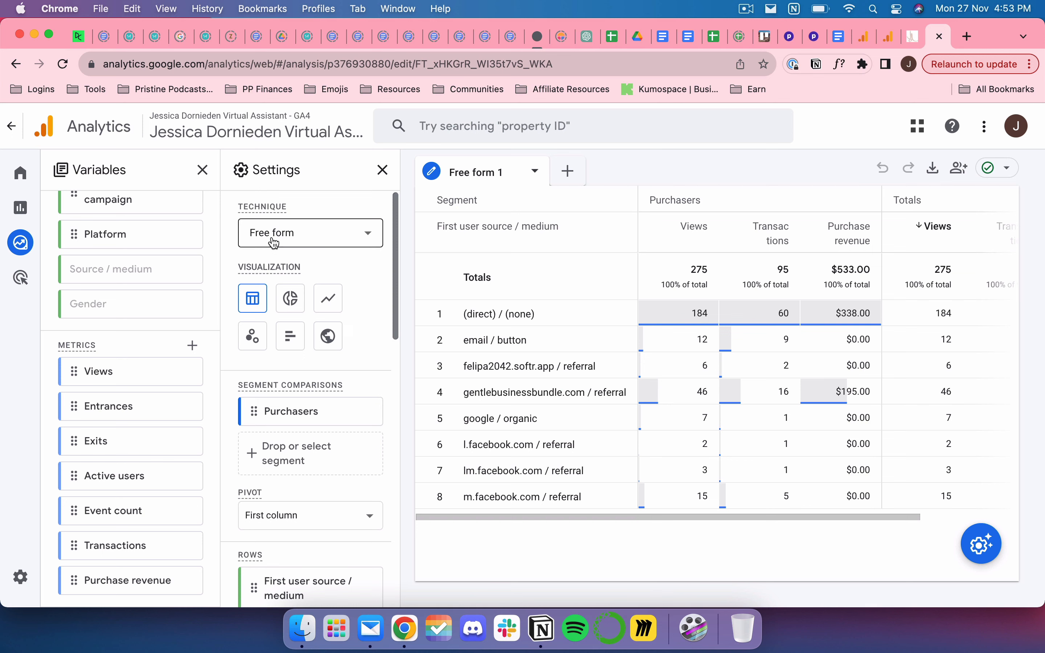
left_click(25, 211)
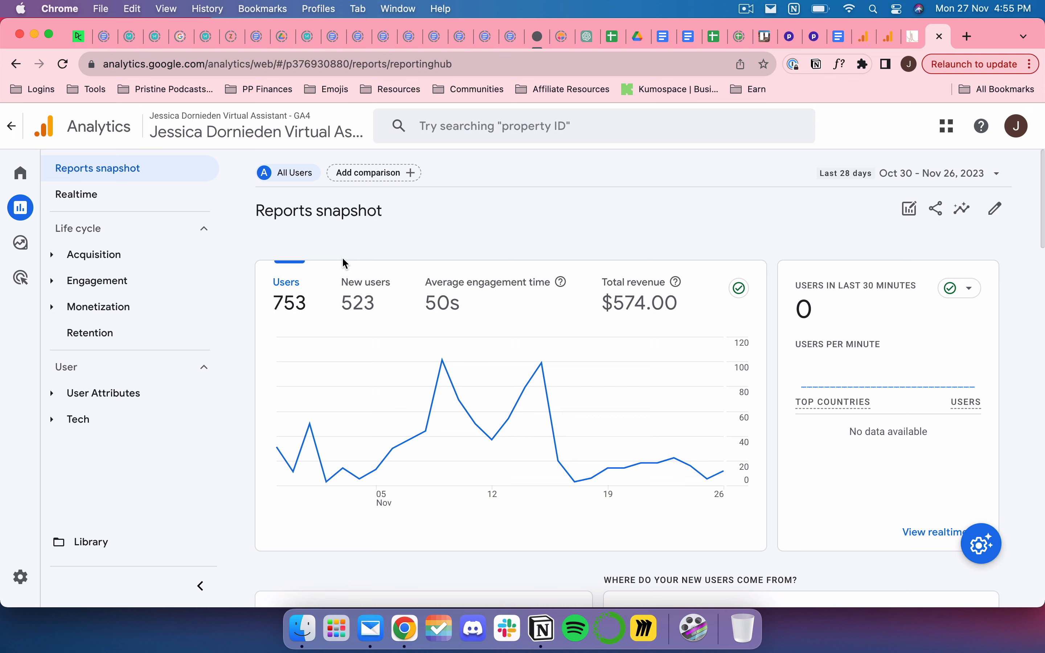
left_click(746, 9)
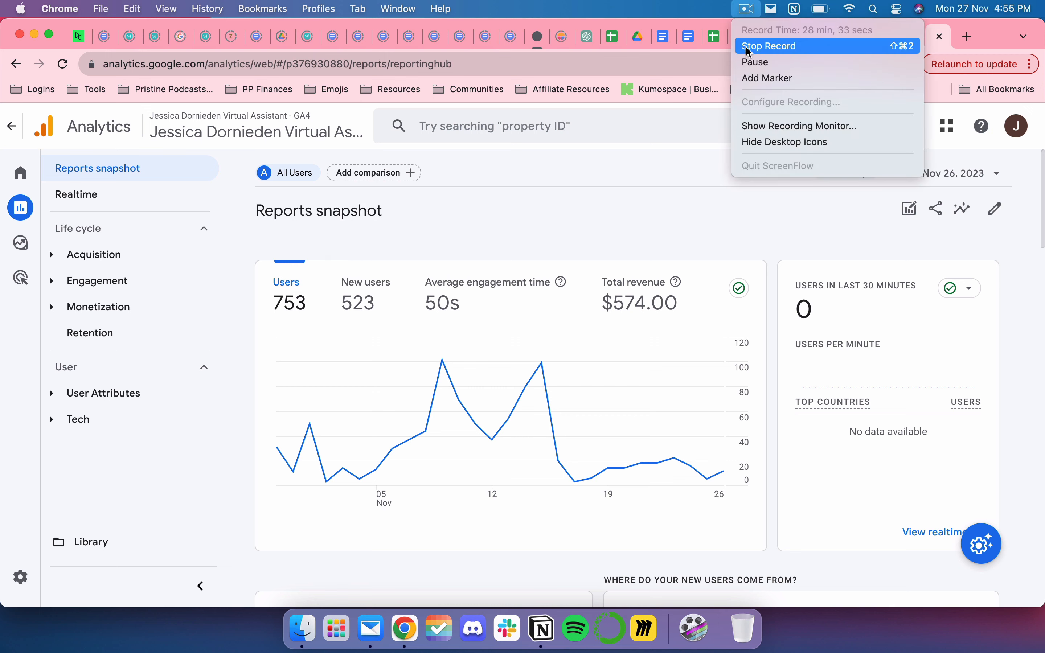